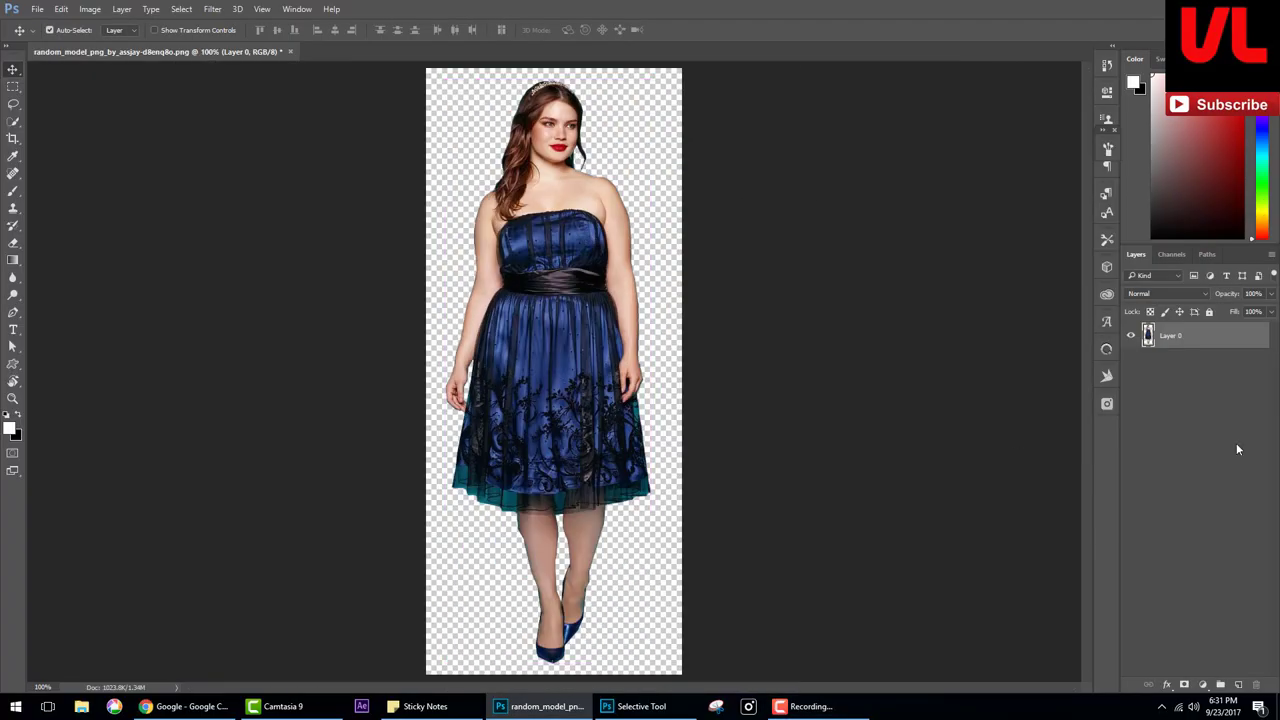
# Duplicate Layer 0 and zoom in on the model's face.
pyautogui.moveTo(1175, 336); pyautogui.dragTo(1220, 685)
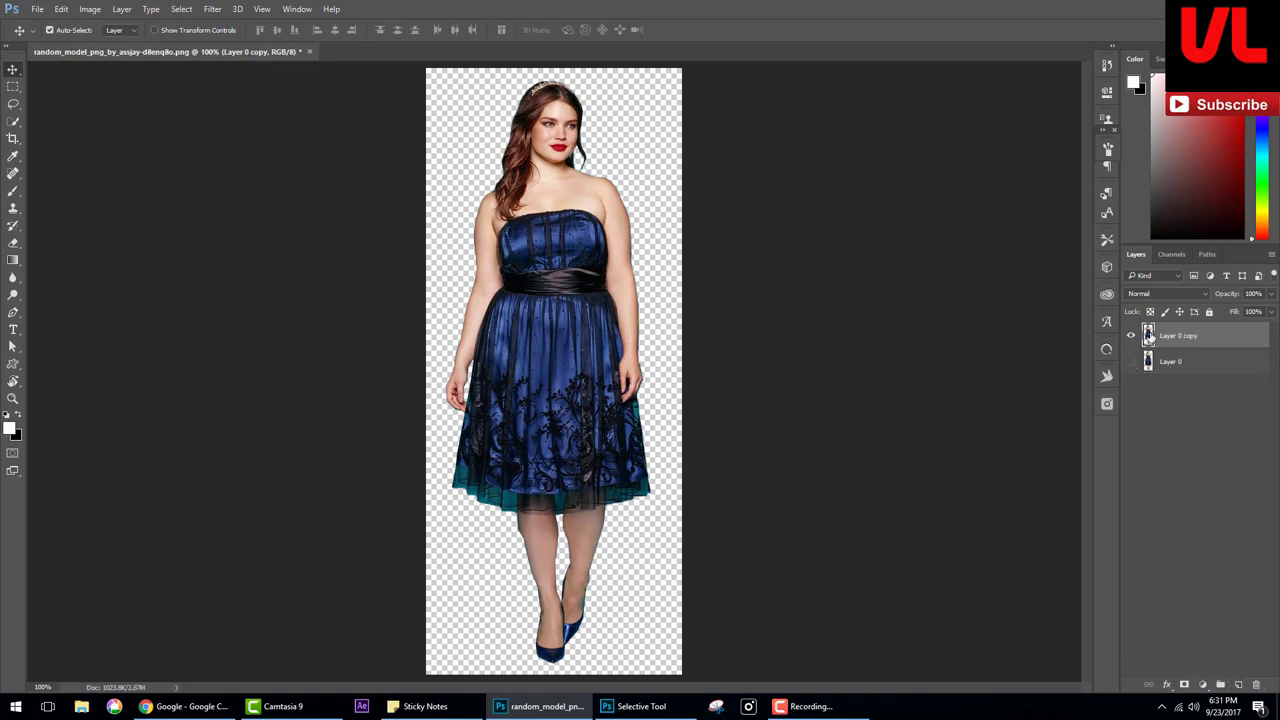
pyautogui.hotkey('ctrl', '+')
pyautogui.moveTo(606, 70); pyautogui.dragTo(606, 408)
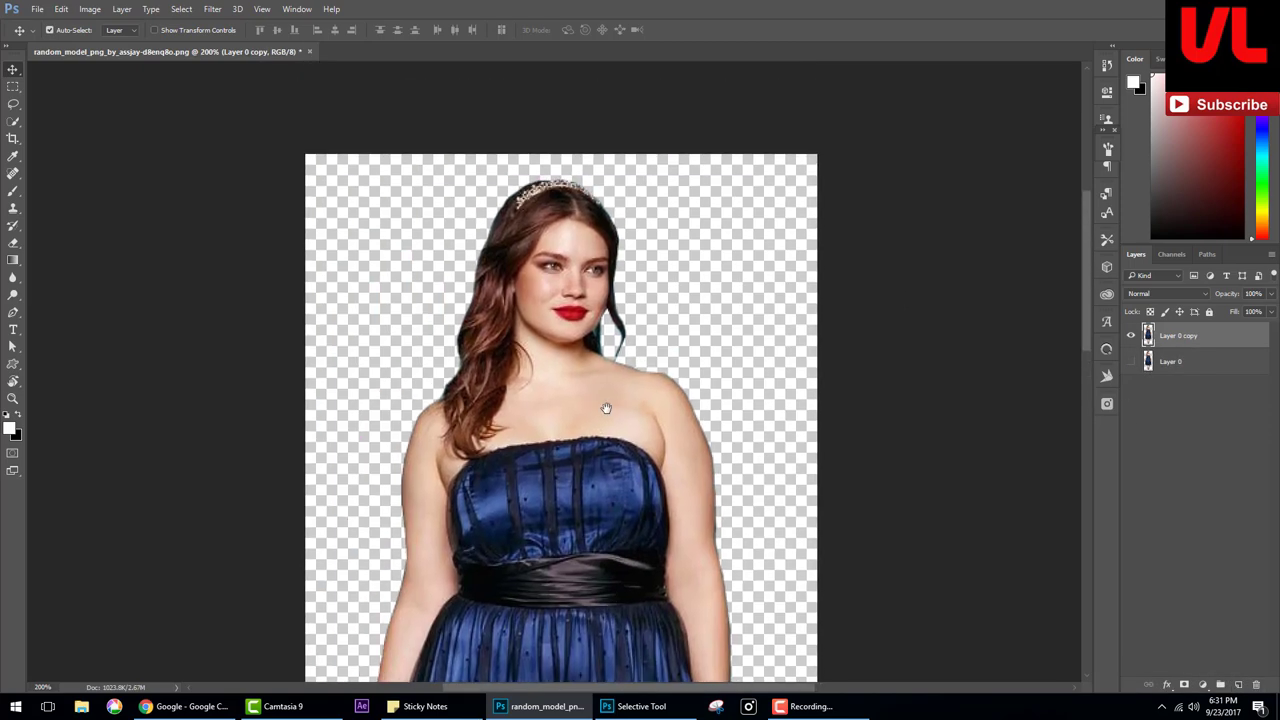
pyautogui.hotkey('ctrl', '+')
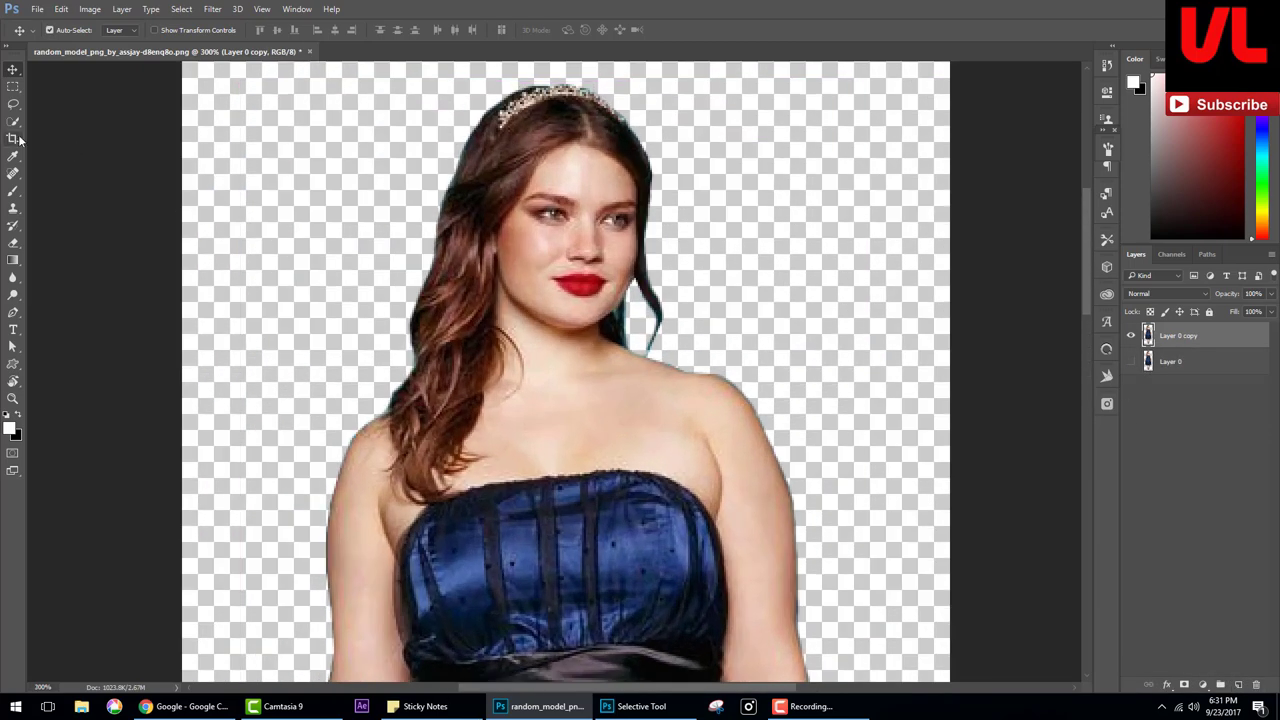
# Sample a skin tone from the cheek as the painting colour with a smaller Brush.
pyautogui.click(13, 190)
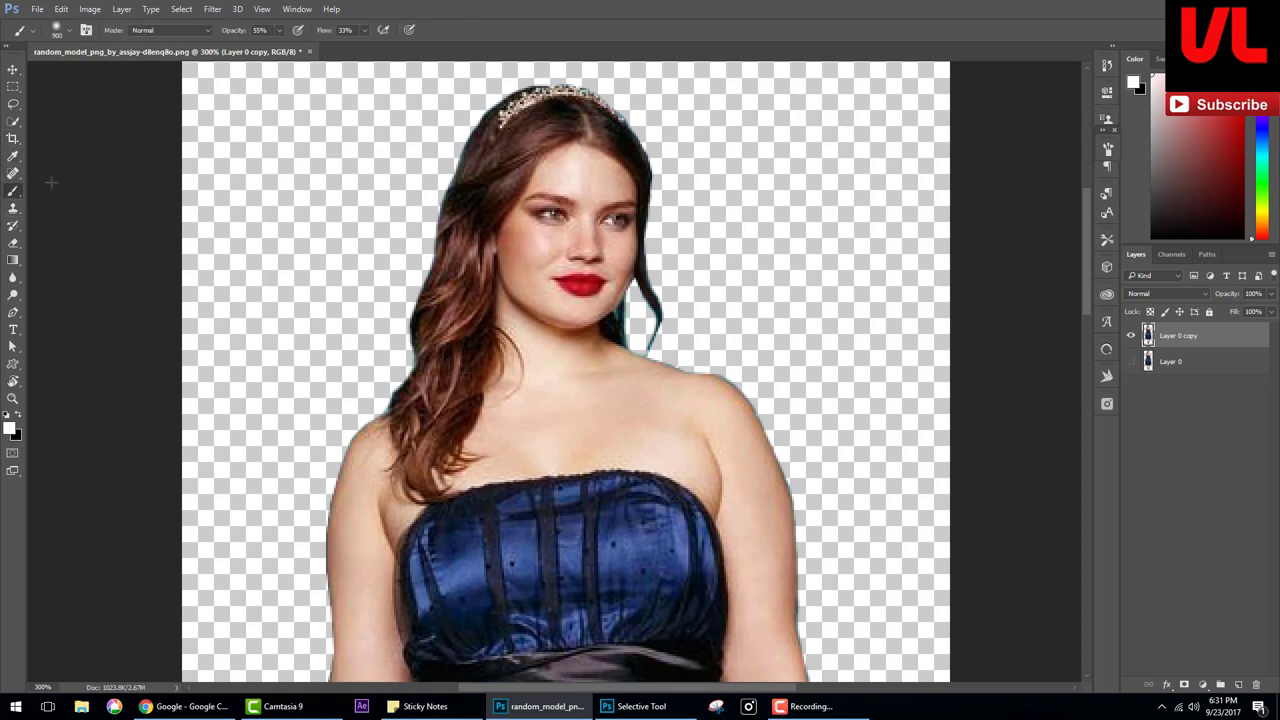
pyautogui.press('[')
pyautogui.press('[')
pyautogui.press('[')
pyautogui.press('[')
pyautogui.press('[')
pyautogui.press('[')
pyautogui.keyDown('alt'); pyautogui.click(540, 256); pyautogui.keyUp('alt')
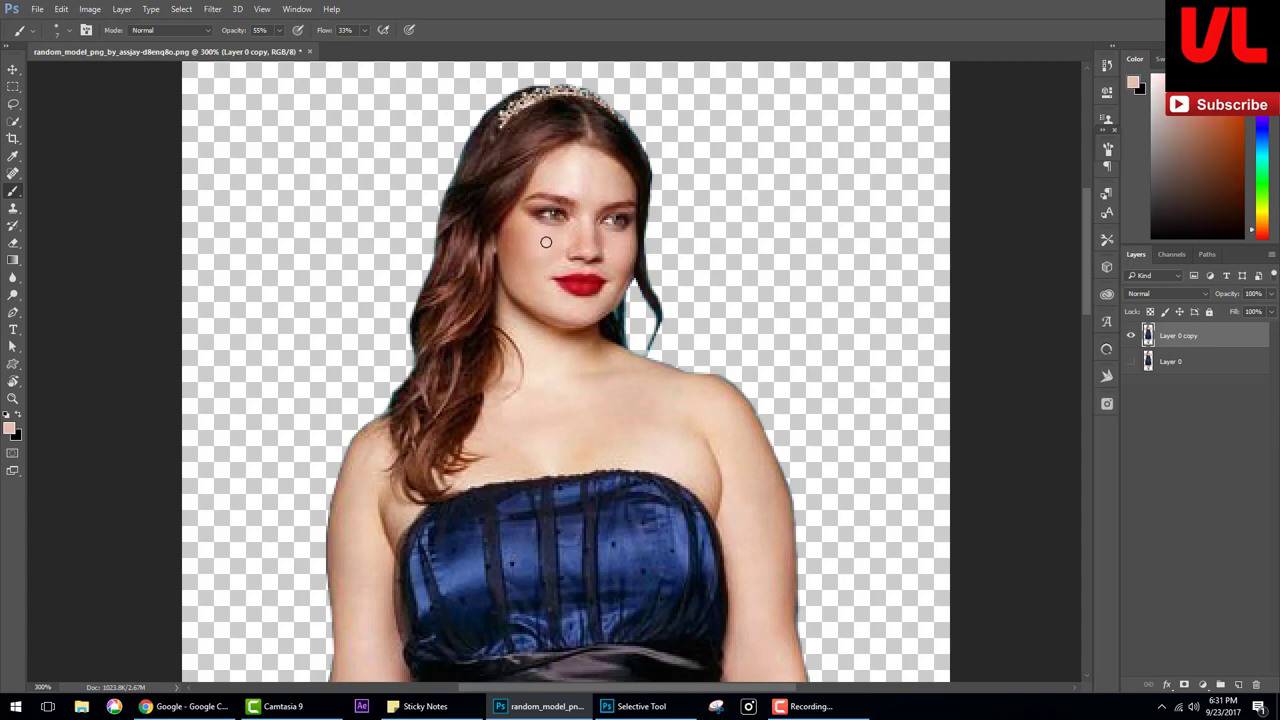
pyautogui.keyDown('alt'); pyautogui.click(526, 268); pyautogui.keyUp('alt')
pyautogui.keyDown('alt'); pyautogui.click(508, 232); pyautogui.keyUp('alt')
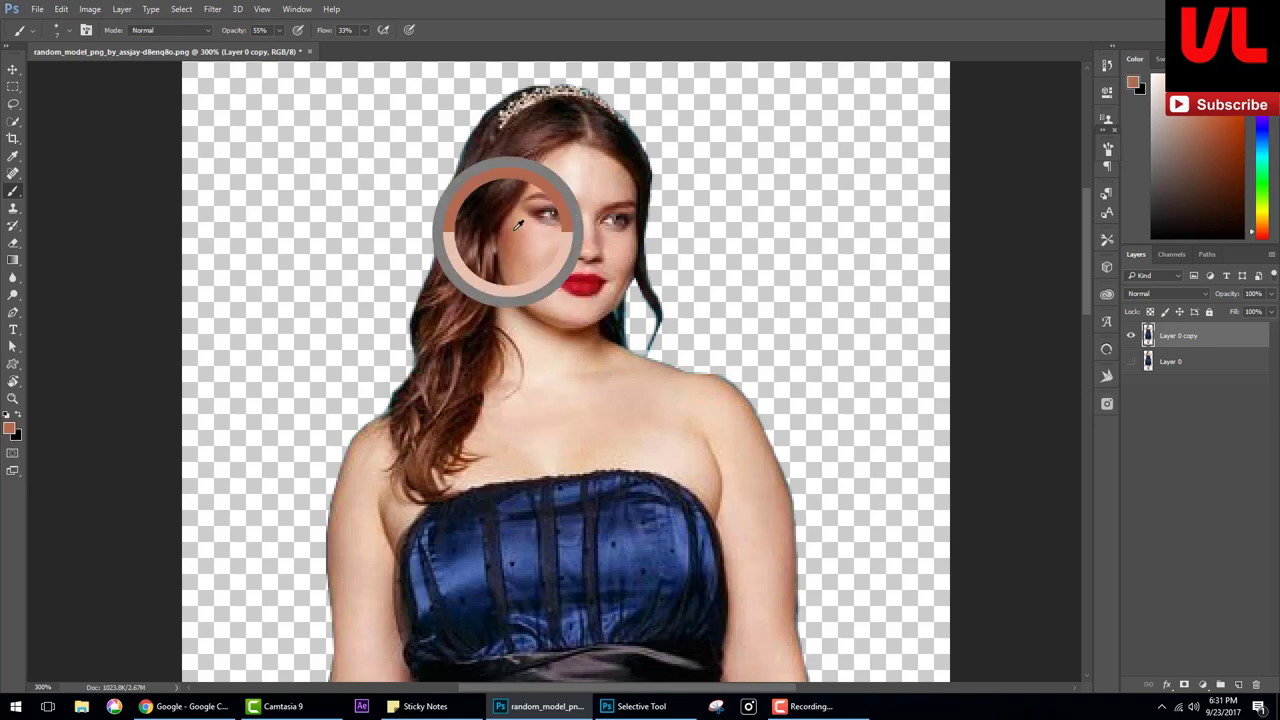
pyautogui.keyDown('alt'); pyautogui.click(629, 266); pyautogui.keyUp('alt')
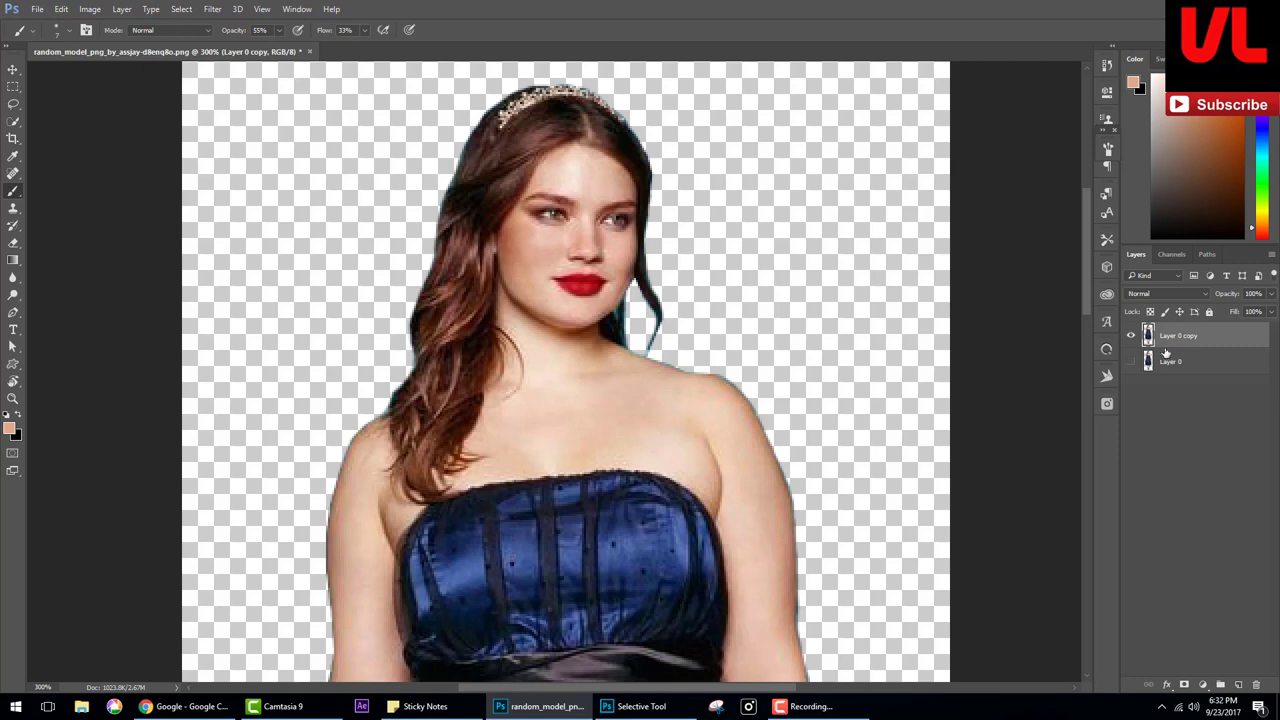
pyautogui.click(212, 9)
# Open Liquify and zoom the preview onto the face.
pyautogui.click(300, 109)
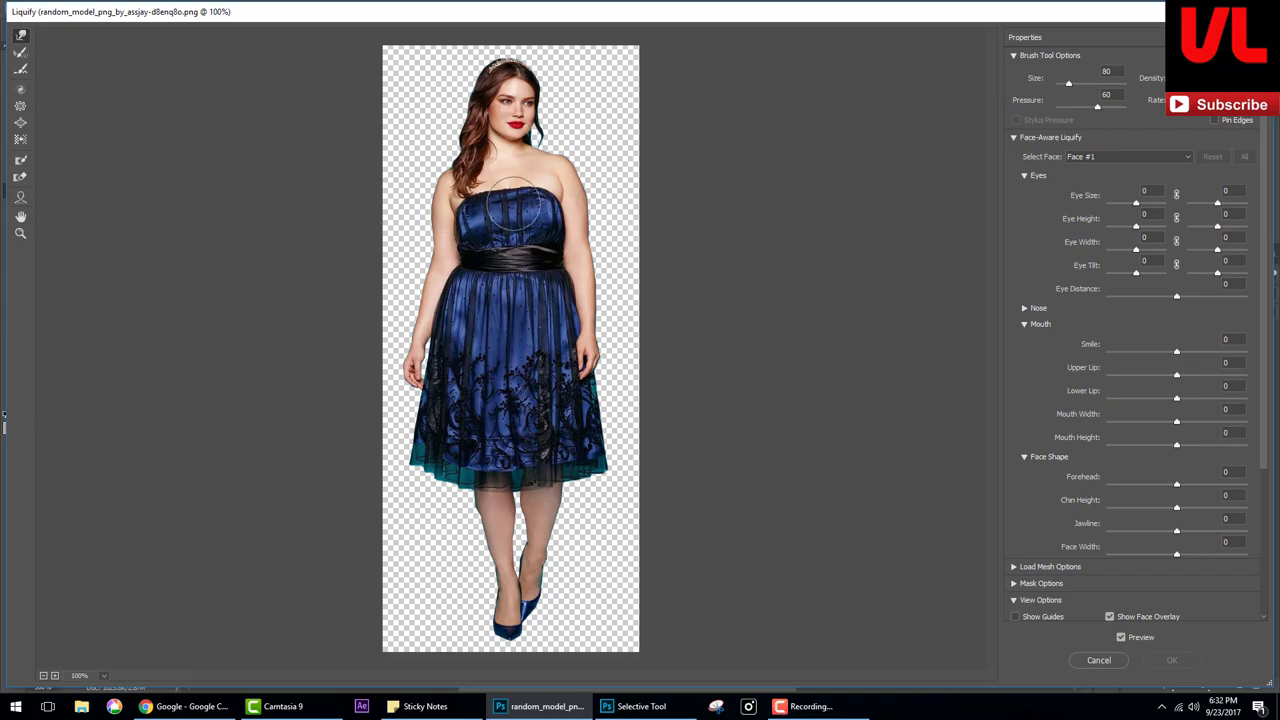
pyautogui.hotkey('ctrl', '+')
pyautogui.hotkey('ctrl', '+')
pyautogui.scroll(10, 640, 360)
pyautogui.scroll(1, 880, 363)
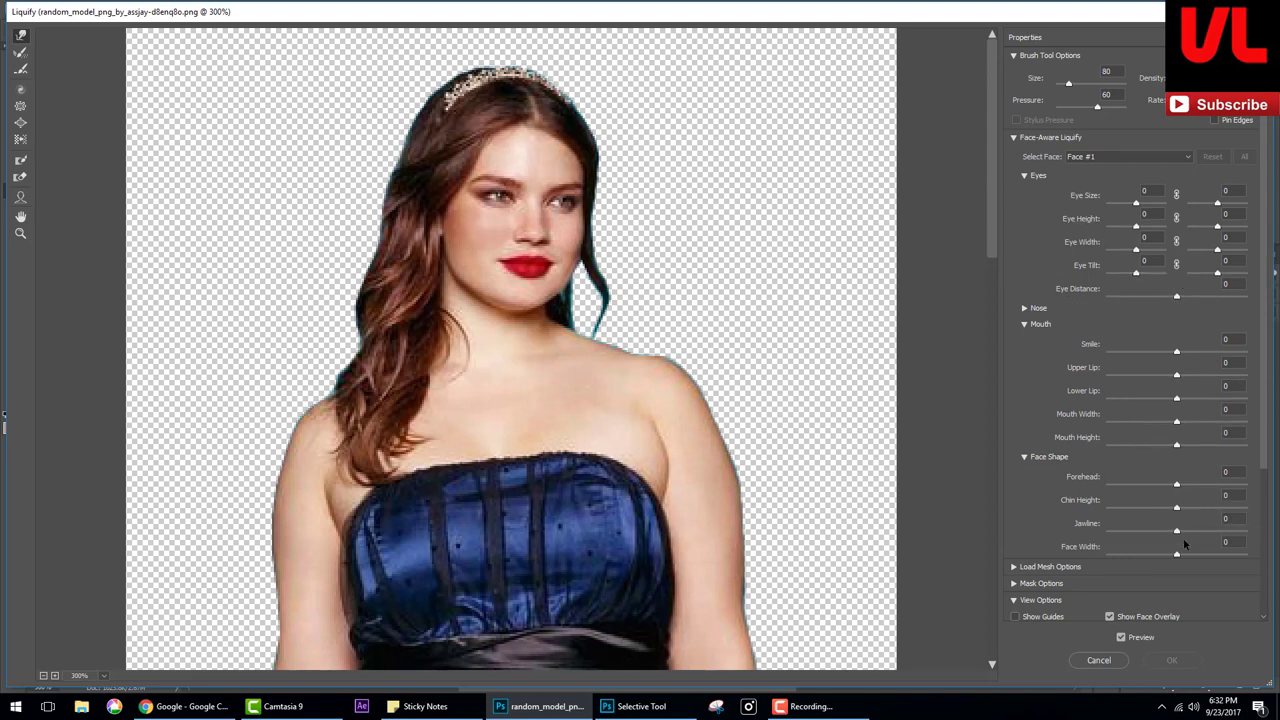
# Set Face-Aware Jawline to -100, Face Width to -87 and Chin Height to 60.
pyautogui.moveTo(1176, 530); pyautogui.dragTo(1050, 536)
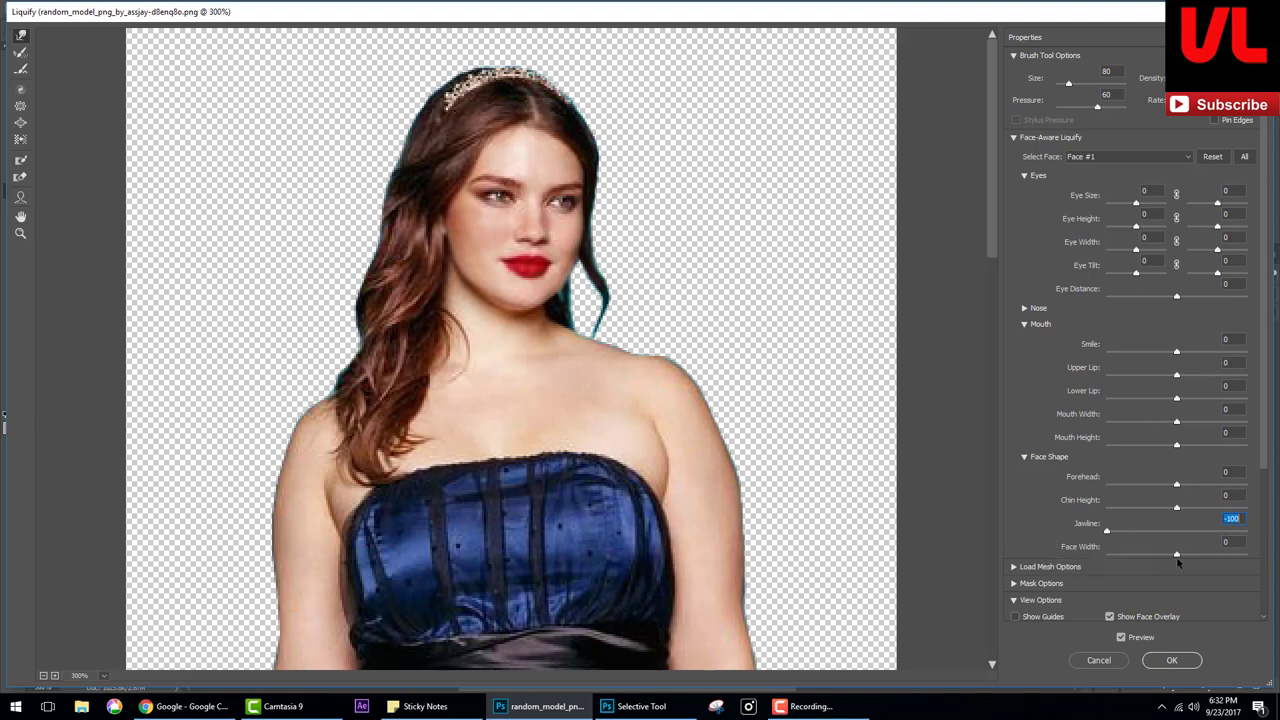
pyautogui.moveTo(1180, 559); pyautogui.dragTo(1085, 560)
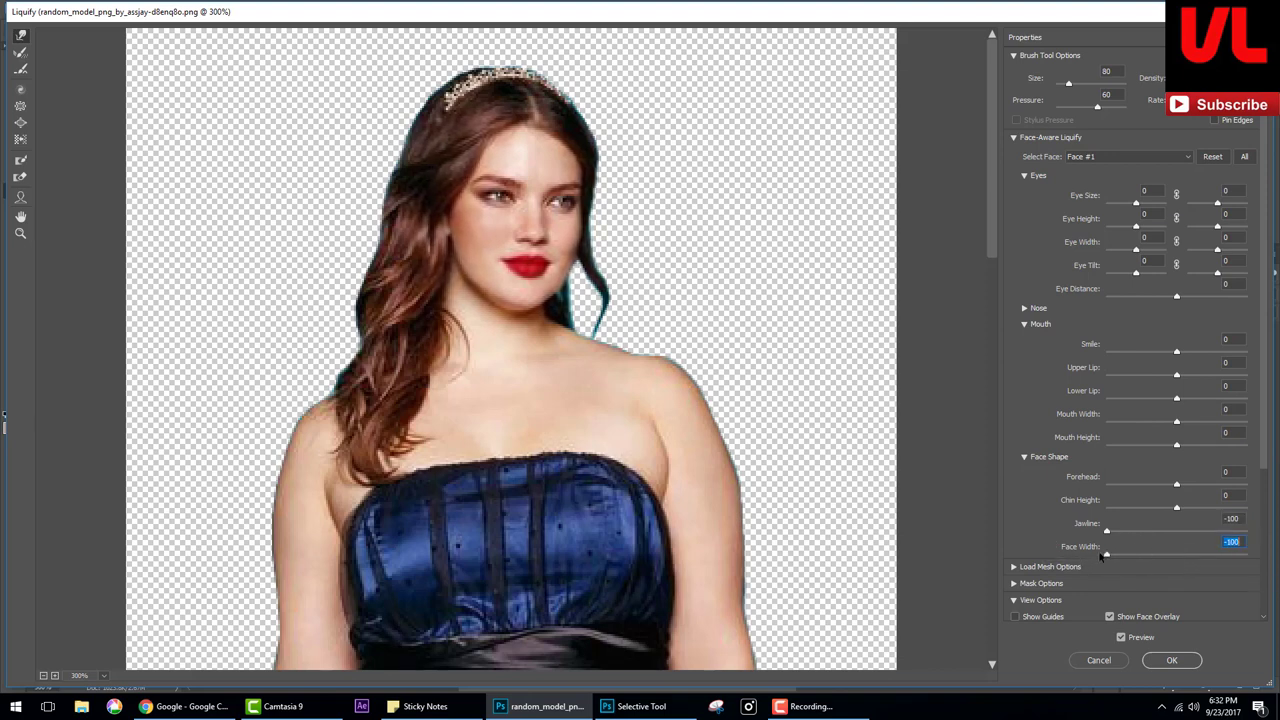
pyautogui.moveTo(1176, 507)
pyautogui.mouseDown()
pyautogui.moveTo(1231, 513)
pyautogui.moveTo(1203, 490)
pyautogui.mouseUp()
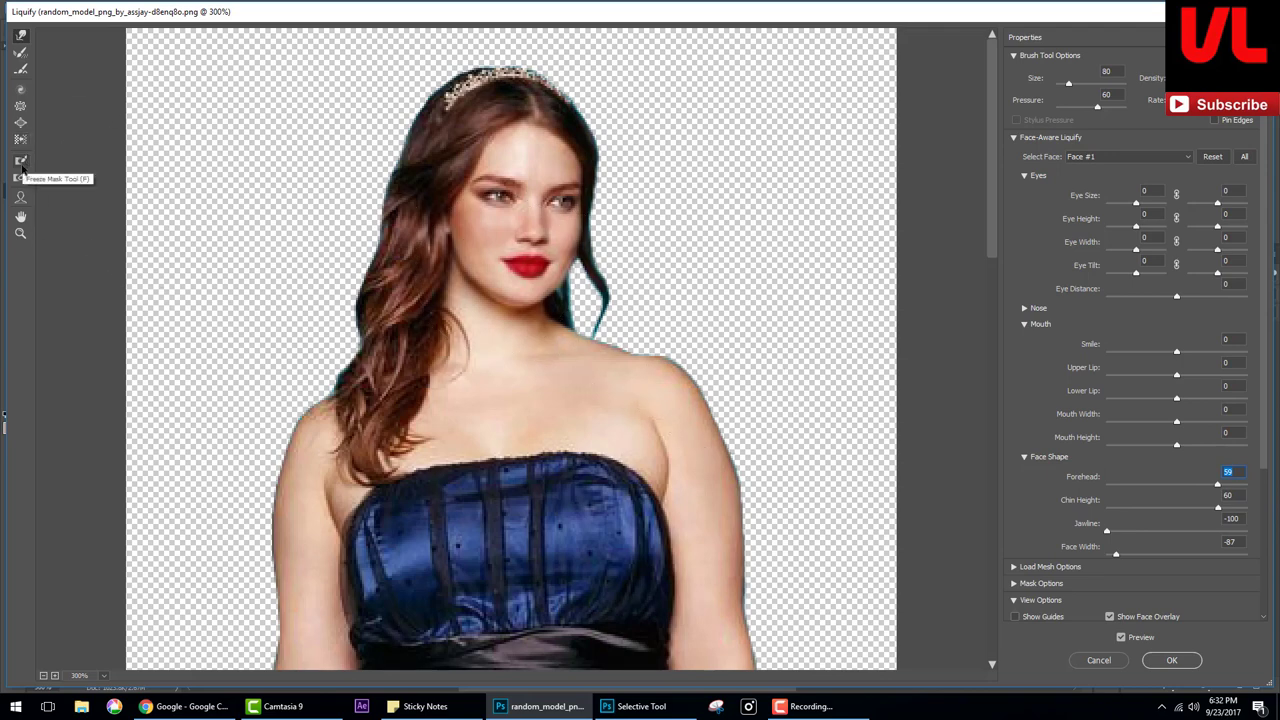
pyautogui.press('[')
pyautogui.press('[')
pyautogui.press('[')
pyautogui.press('[')
pyautogui.press('[')
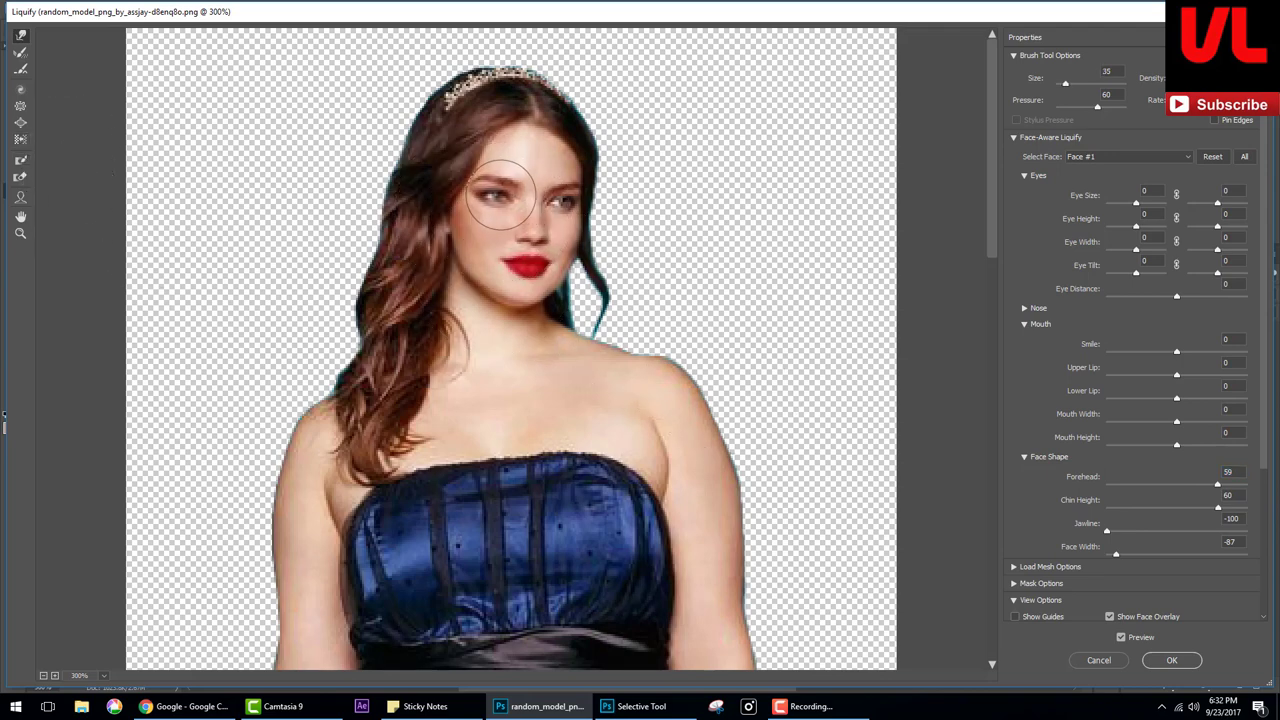
pyautogui.click(20, 160)
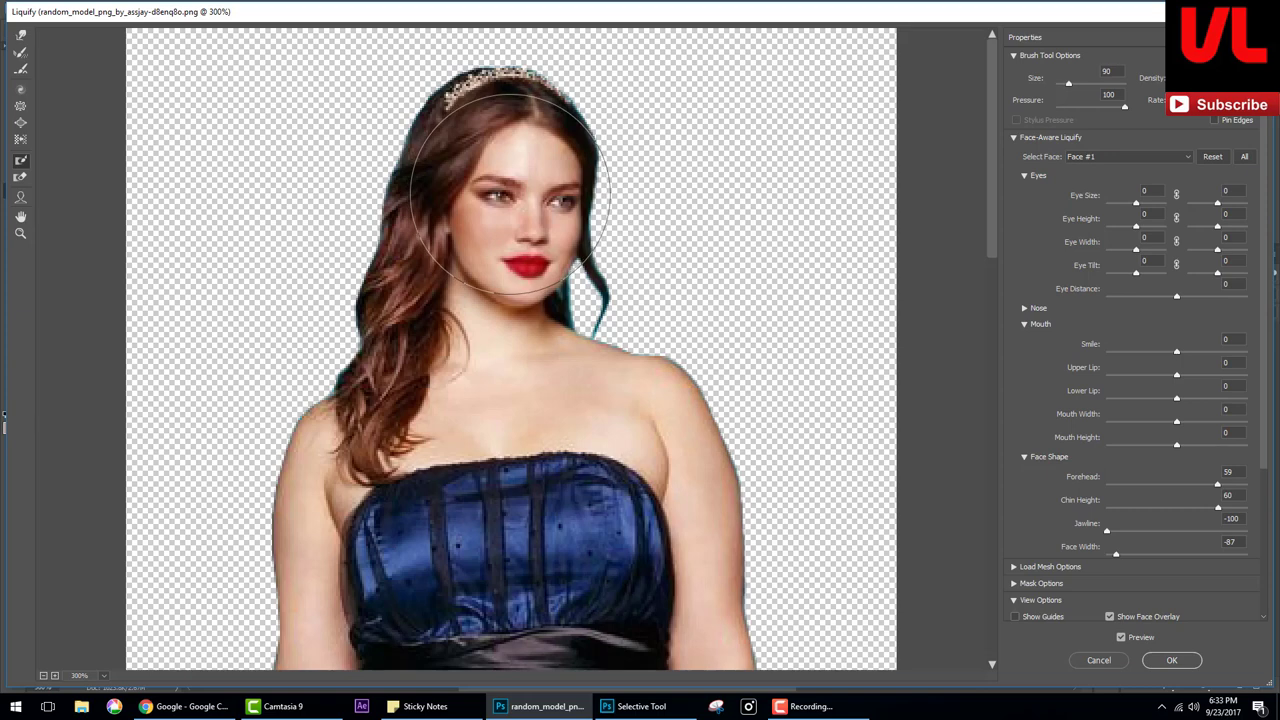
pyautogui.press(']')
pyautogui.press(']')
pyautogui.press(']')
pyautogui.press('[')
pyautogui.press('[')
pyautogui.press('[')
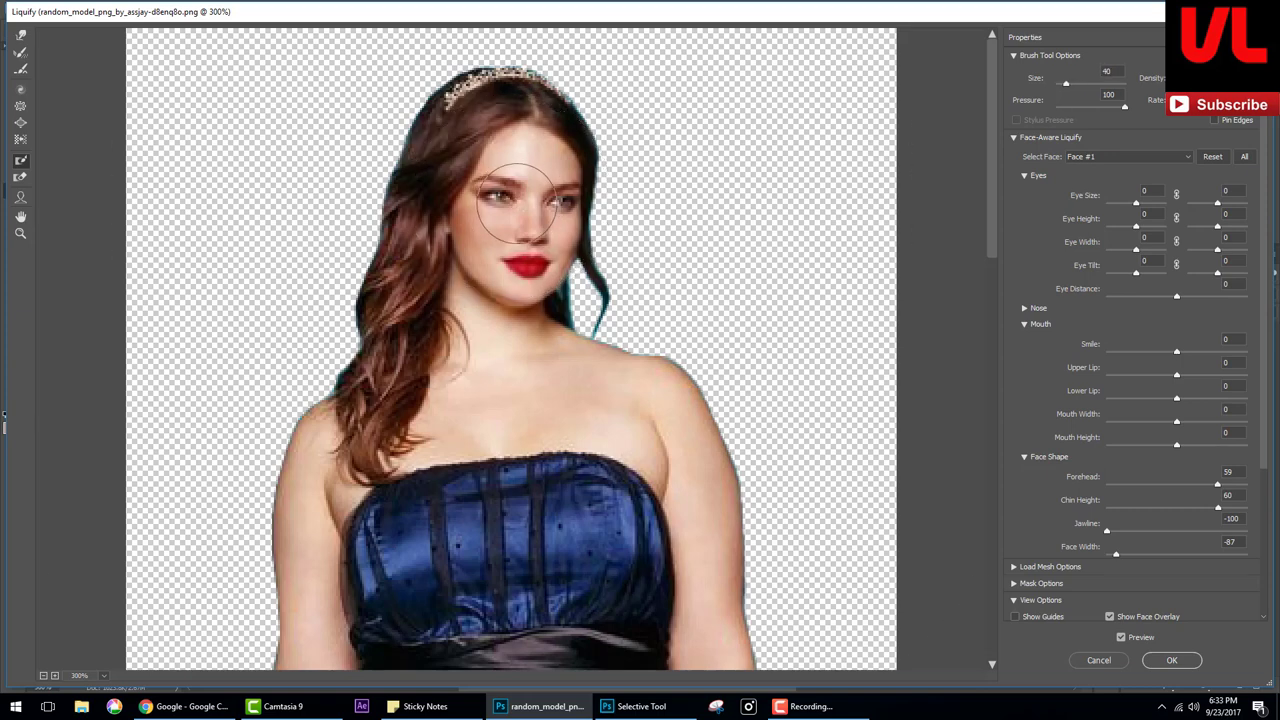
pyautogui.press('[')
pyautogui.press('[')
pyautogui.press('[')
pyautogui.moveTo(500, 185)
pyautogui.mouseDown()
pyautogui.moveTo(522, 268)
pyautogui.moveTo(565, 195)
pyautogui.moveTo(517, 264)
pyautogui.moveTo(490, 170)
pyautogui.moveTo(555, 200)
pyautogui.moveTo(520, 265)
pyautogui.moveTo(486, 225)
pyautogui.moveTo(498, 256)
pyautogui.mouseUp()
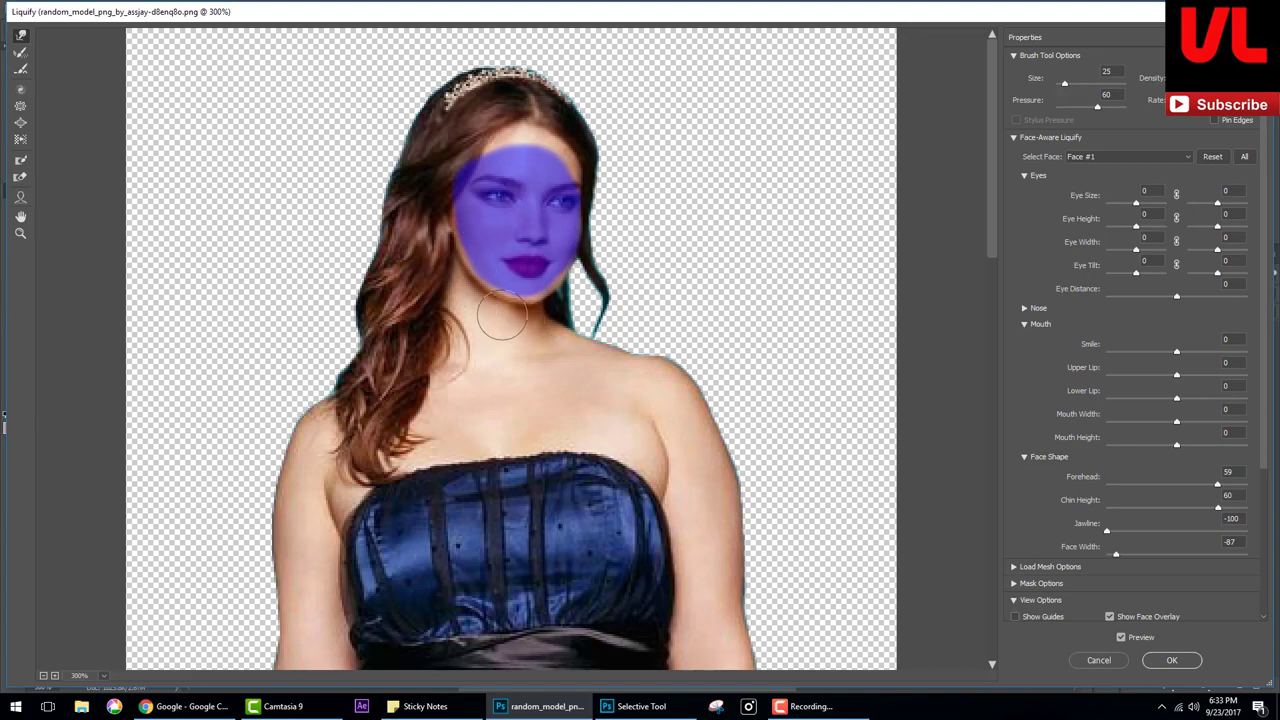
pyautogui.click(19, 176)
pyautogui.moveTo(480, 190); pyautogui.dragTo(560, 260)
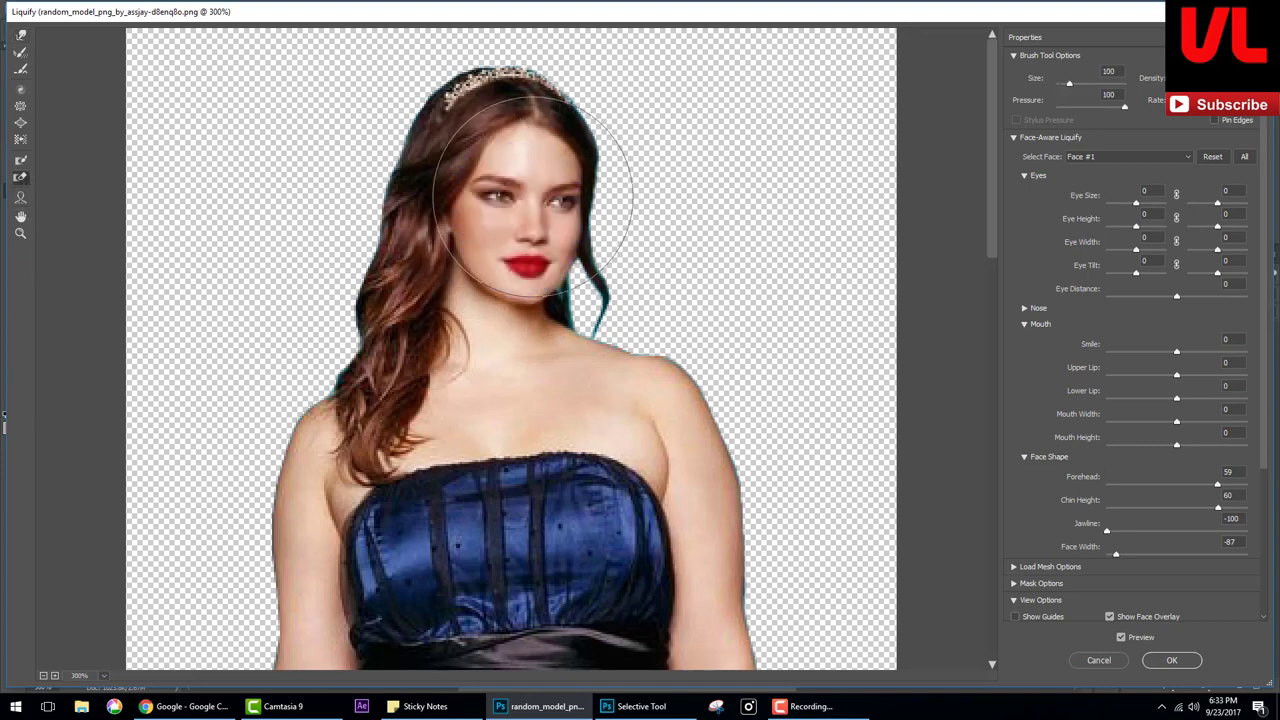
pyautogui.scroll(-1, 545, 604)
pyautogui.scroll(-1, 545, 604)
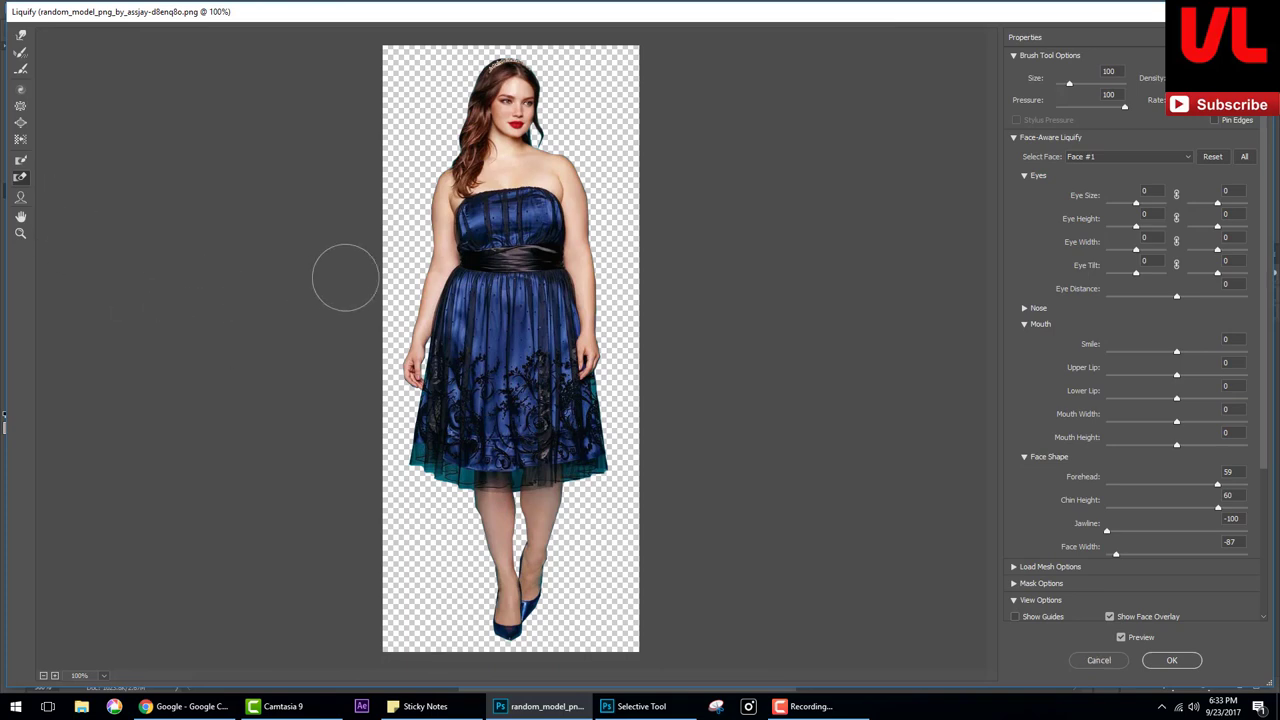
# Push the right waist and hip inward with the Forward Warp brush.
pyautogui.click(20, 35)
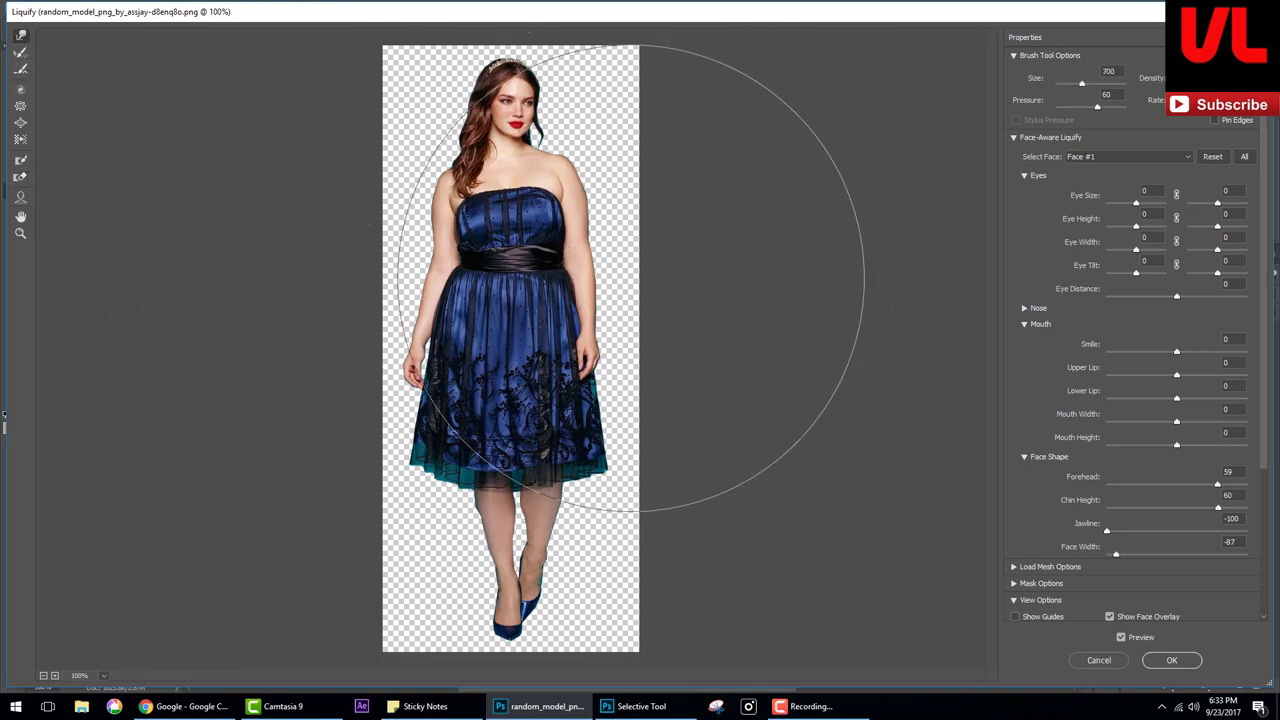
pyautogui.press('[')
pyautogui.press('[')
pyautogui.press('[')
pyautogui.press(']')
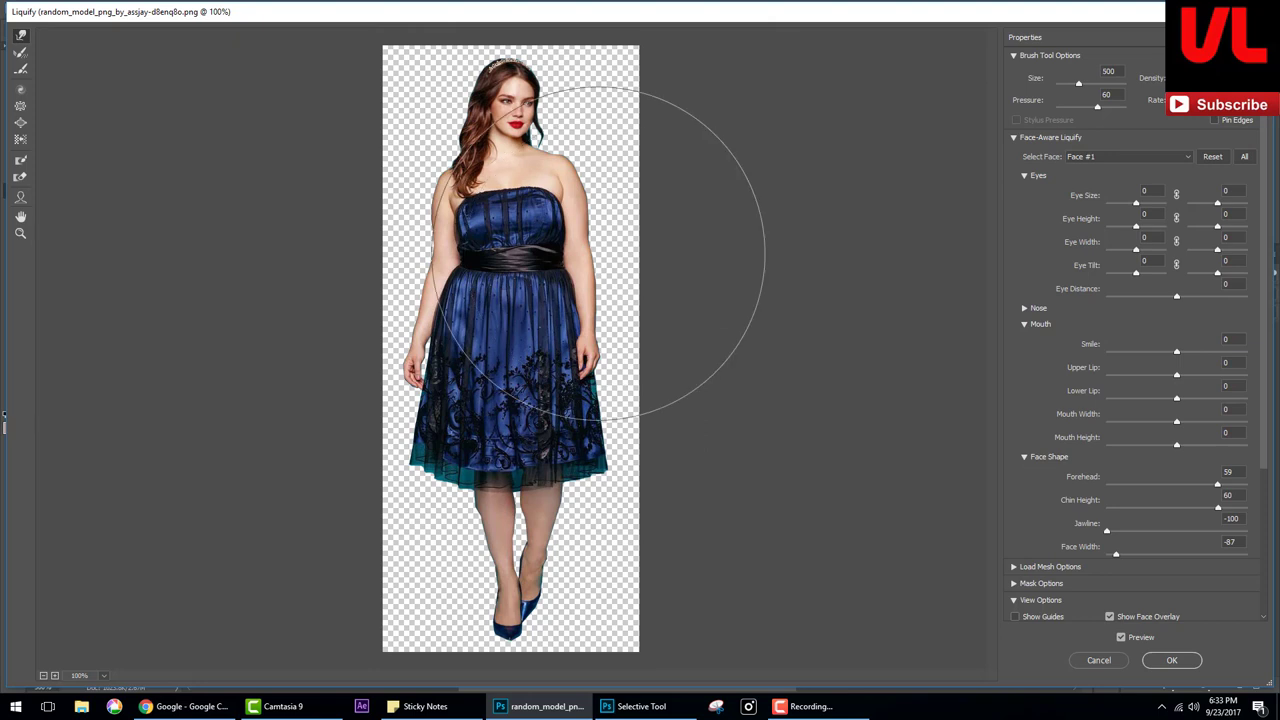
pyautogui.moveTo(598, 253); pyautogui.dragTo(590, 242)
pyautogui.press('[')
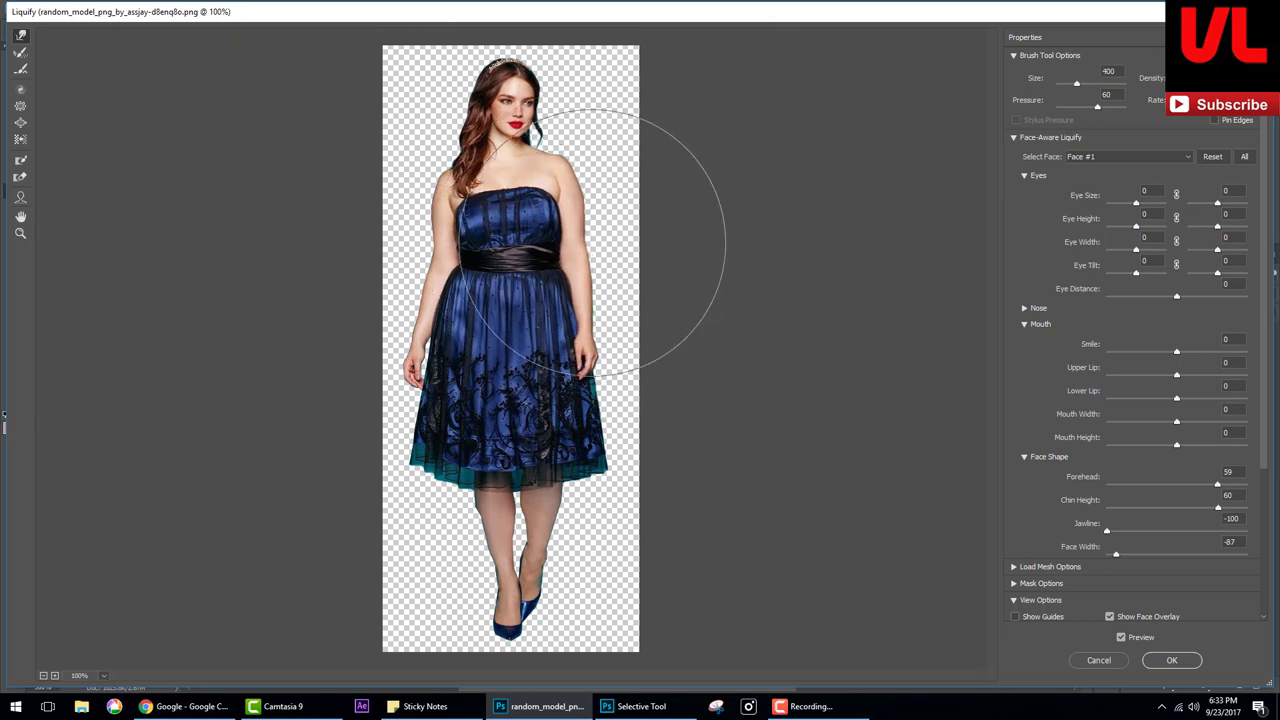
pyautogui.press(']')
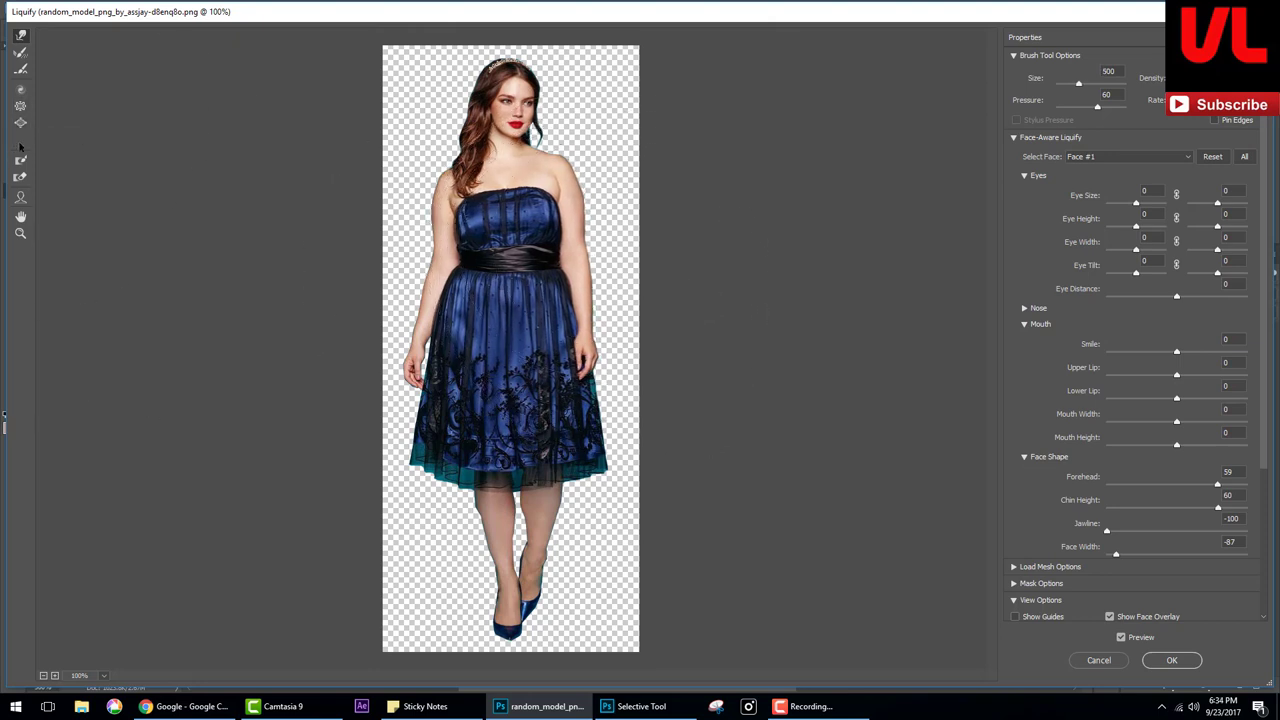
# Freeze the head, hair, legs and feet against warping.
pyautogui.click(20, 160)
pyautogui.moveTo(516, 118)
pyautogui.mouseDown()
pyautogui.moveTo(480, 80)
pyautogui.moveTo(493, 100)
pyautogui.mouseUp()
pyautogui.press(']')
pyautogui.press(']')
pyautogui.press(']')
pyautogui.moveTo(537, 555); pyautogui.dragTo(515, 610)
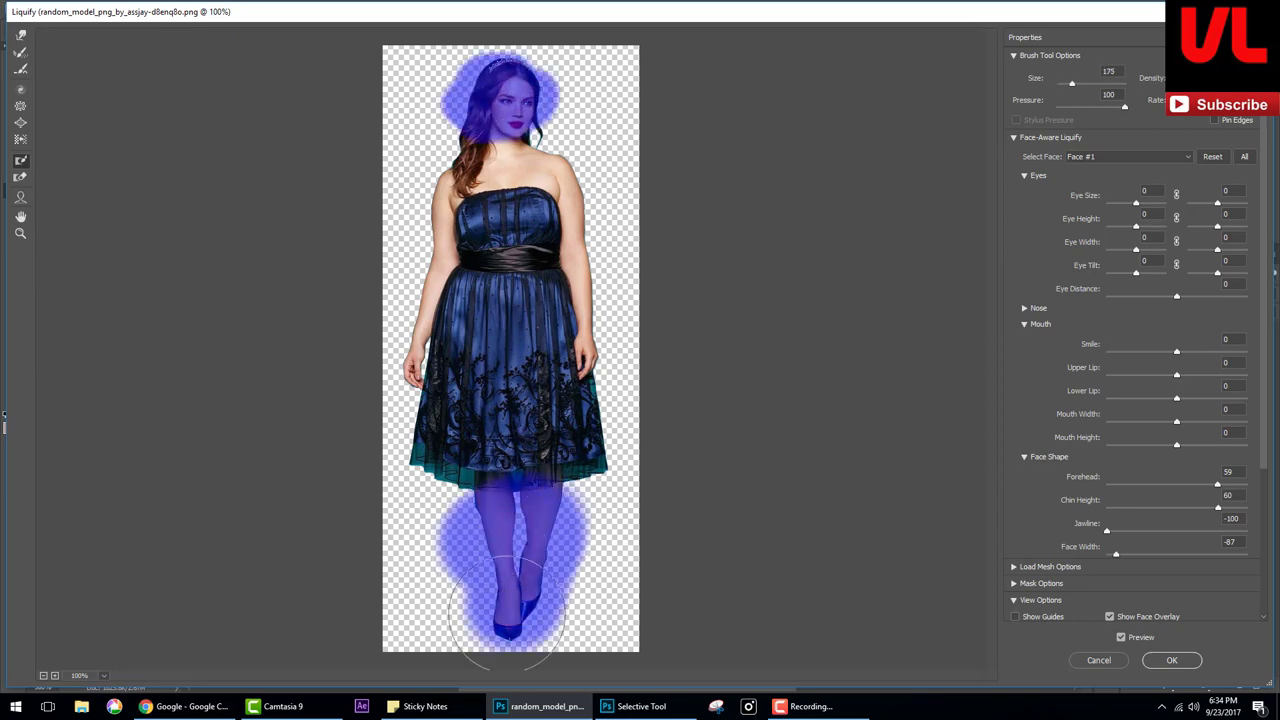
# Warp the left arm and both waist edges inward, resizing the brush as needed.
pyautogui.click(20, 35)
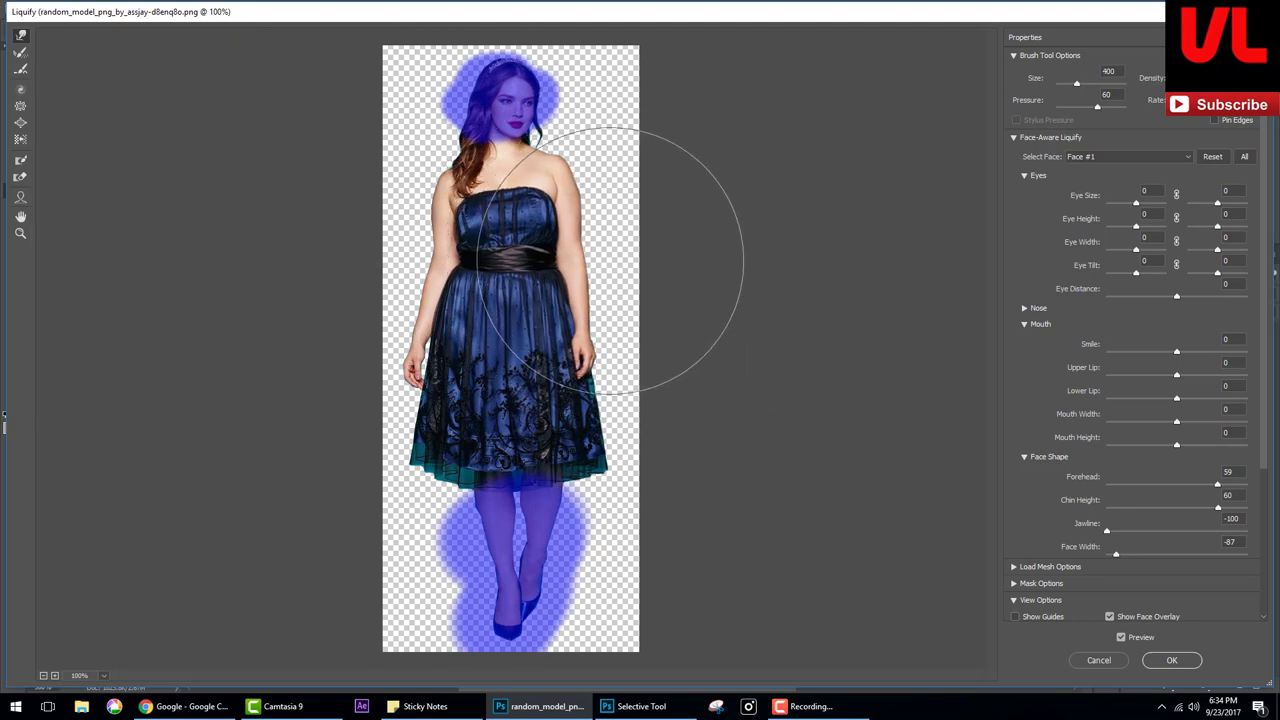
pyautogui.moveTo(418, 272); pyautogui.dragTo(475, 270)
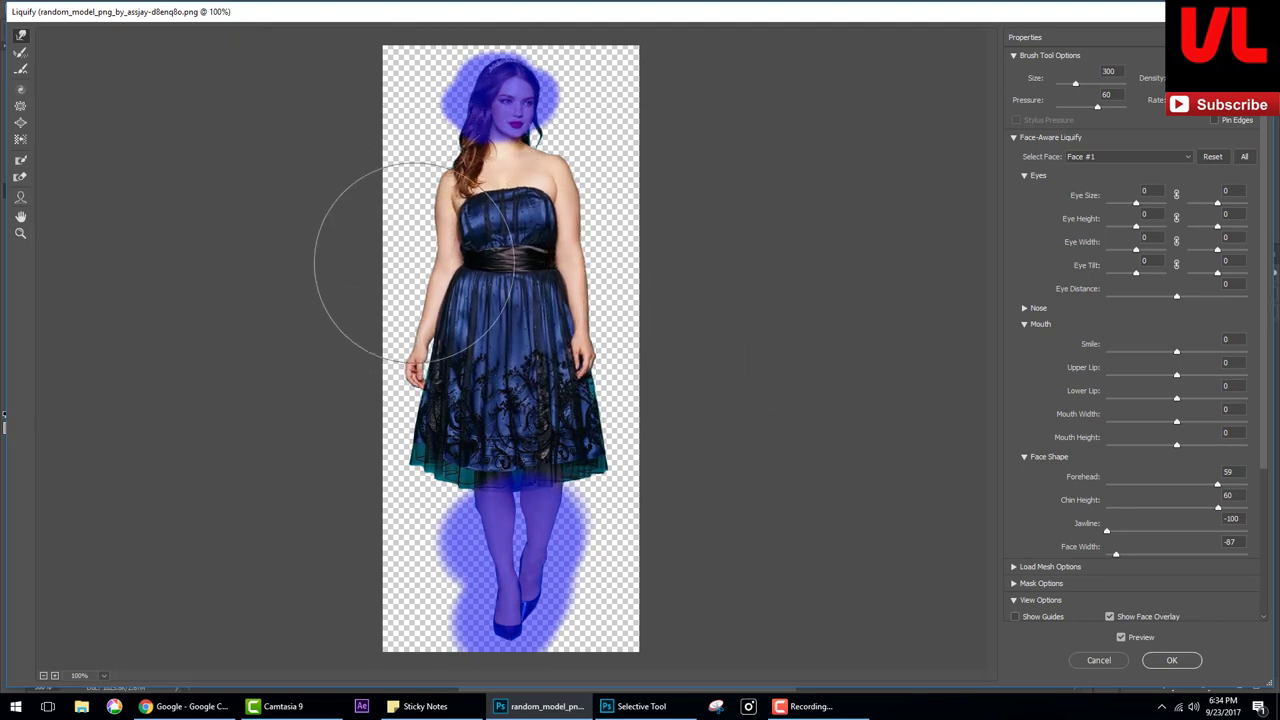
pyautogui.press('[')
pyautogui.press('[')
pyautogui.press('[')
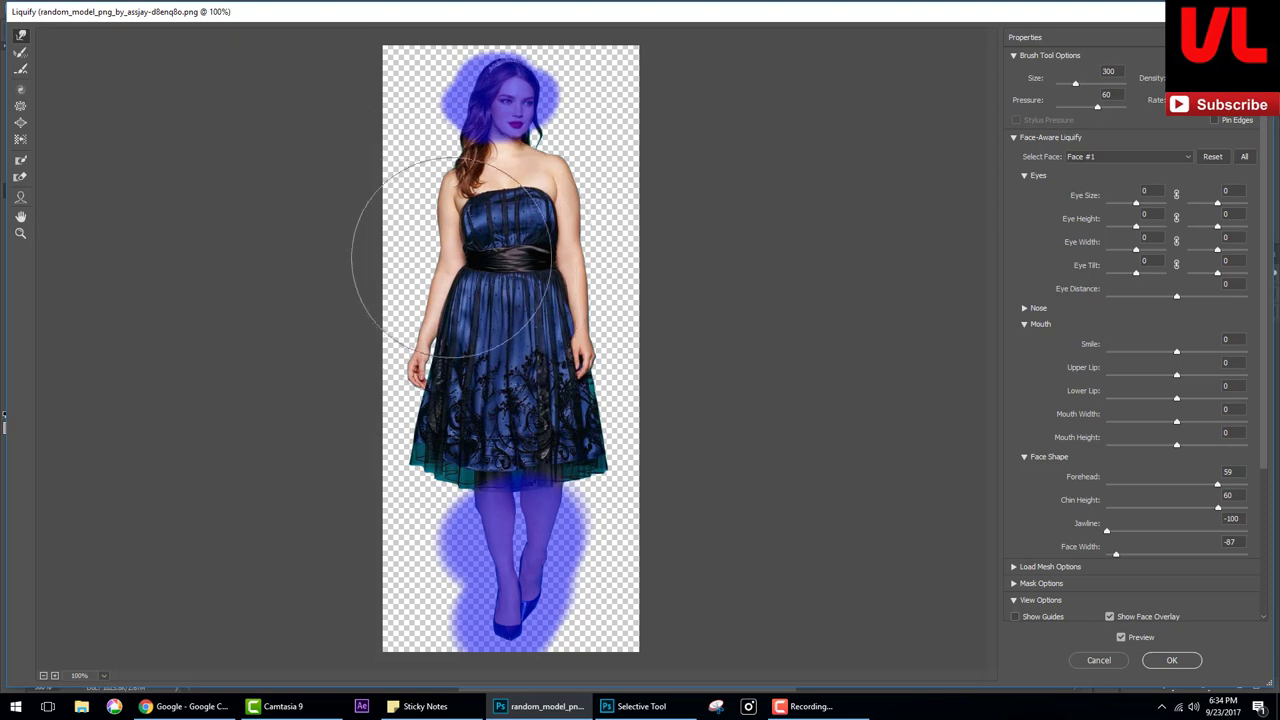
pyautogui.press('[')
pyautogui.press('[')
pyautogui.press('[')
pyautogui.moveTo(436, 255); pyautogui.dragTo(448, 256)
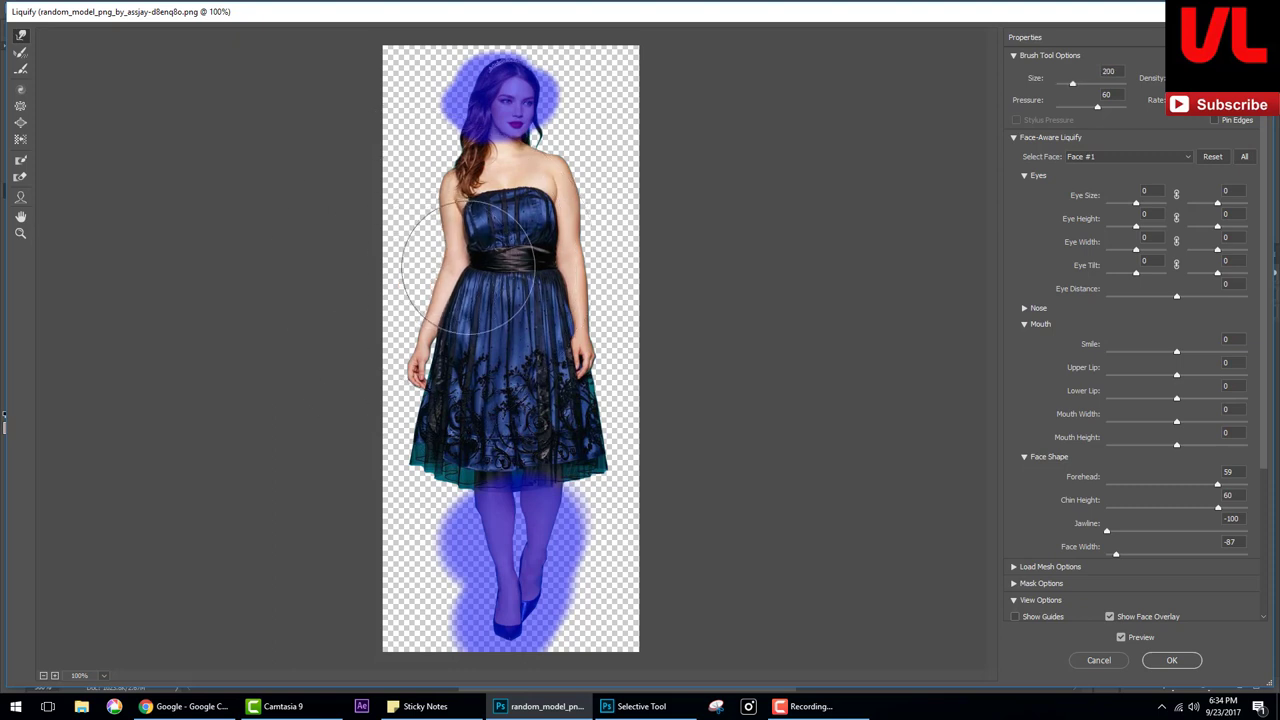
pyautogui.press(']')
pyautogui.press(']')
pyautogui.press(']')
pyautogui.press('[')
pyautogui.press('[')
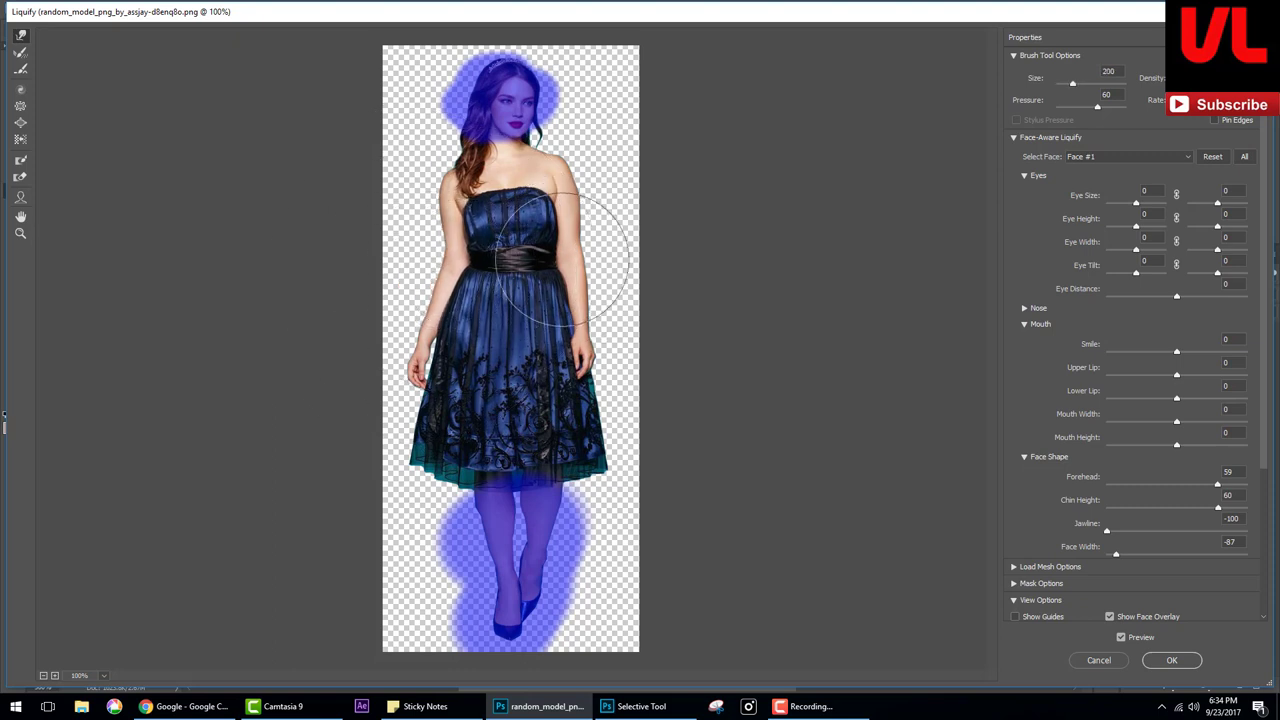
pyautogui.moveTo(586, 257); pyautogui.dragTo(576, 258)
pyautogui.press('[')
pyautogui.press('[')
pyautogui.press('[')
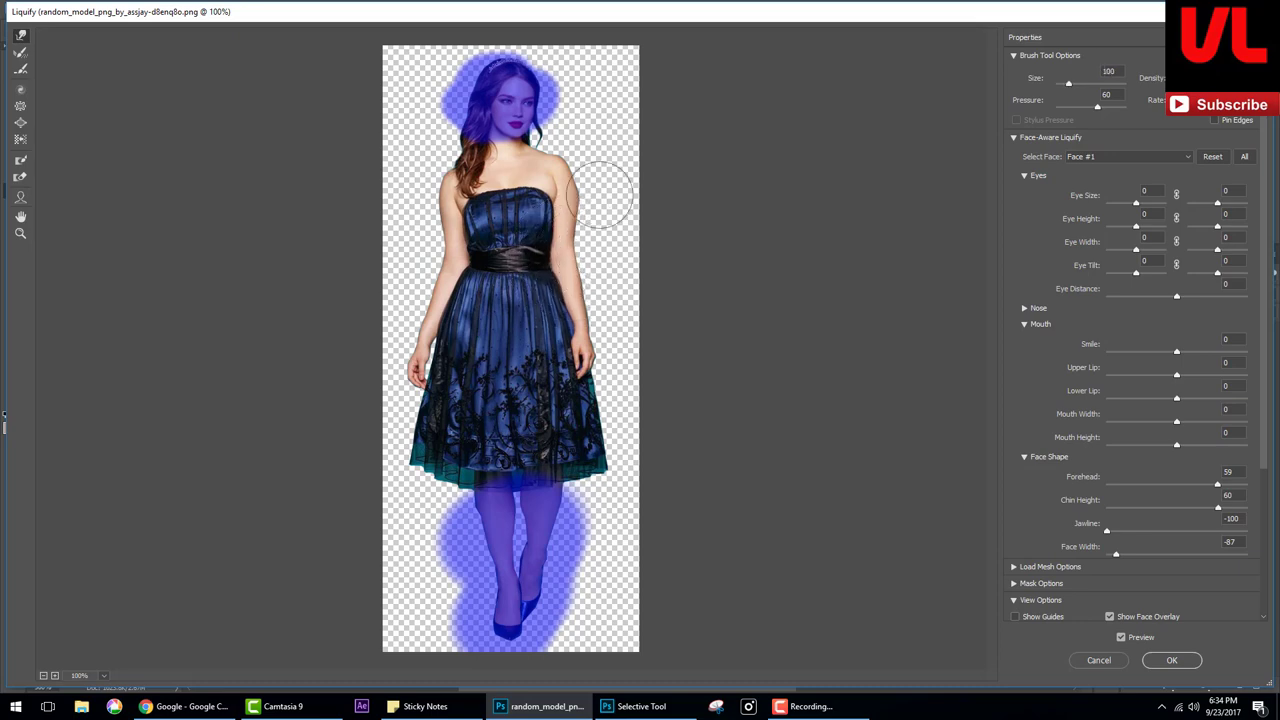
pyautogui.press(']')
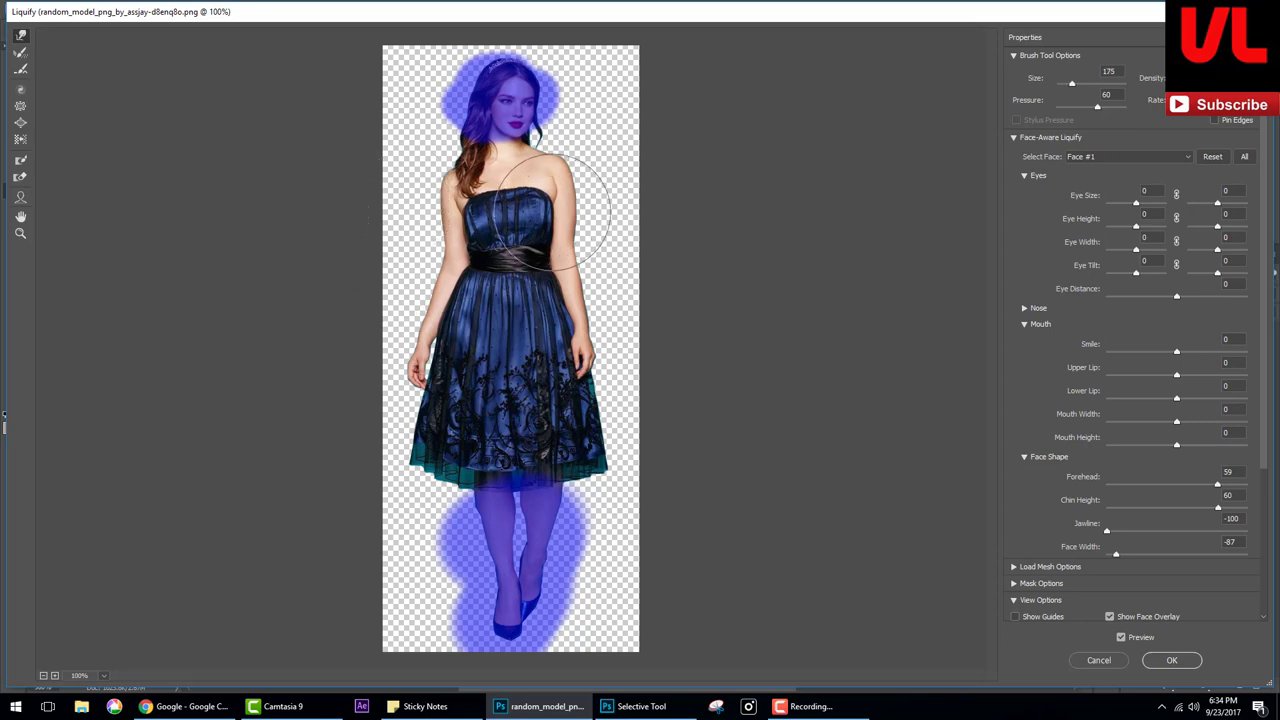
pyautogui.press(']')
pyautogui.press(']')
pyautogui.moveTo(456, 222); pyautogui.dragTo(466, 222)
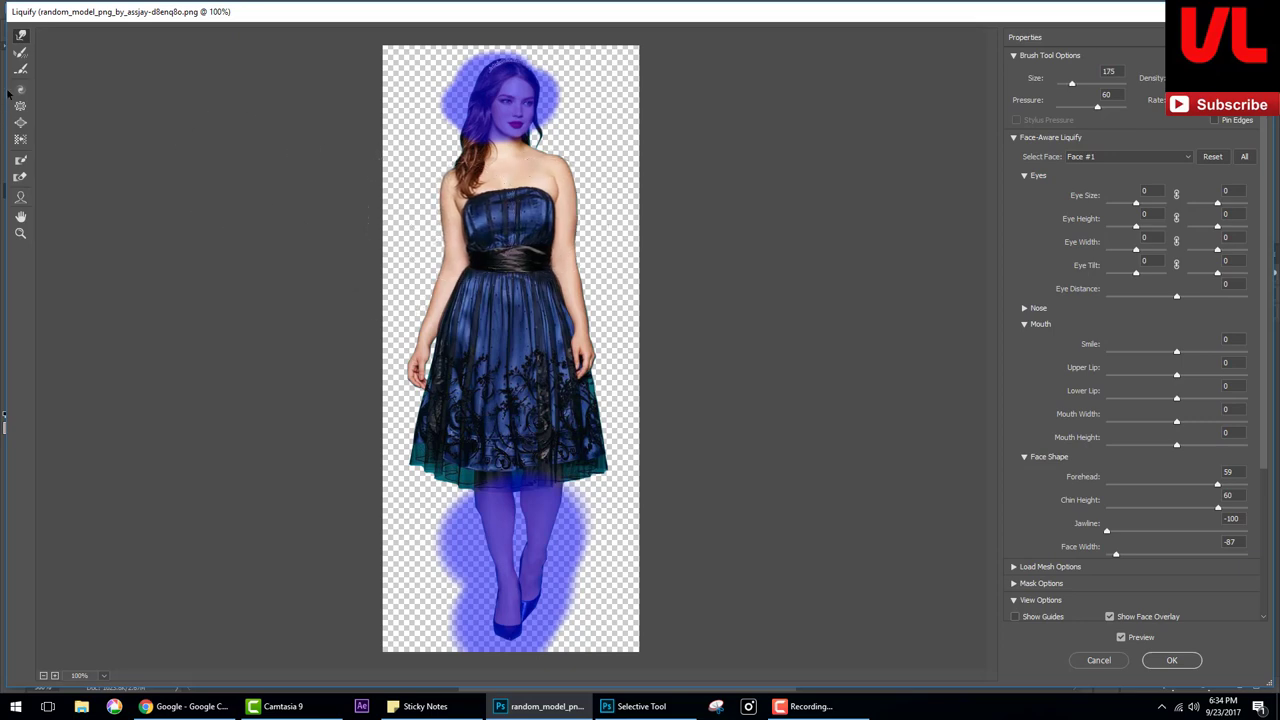
# Push the left and right skirt edges outward with Forward Warp.
pyautogui.click(20, 122)
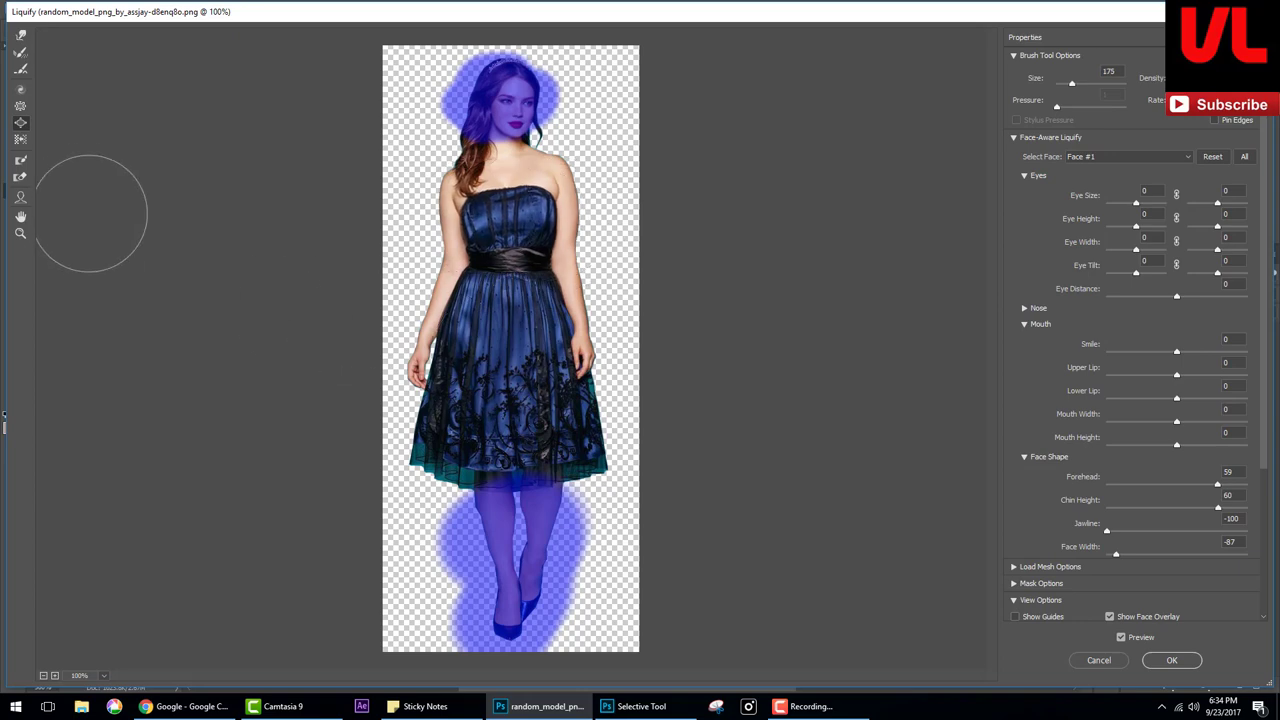
pyautogui.click(20, 35)
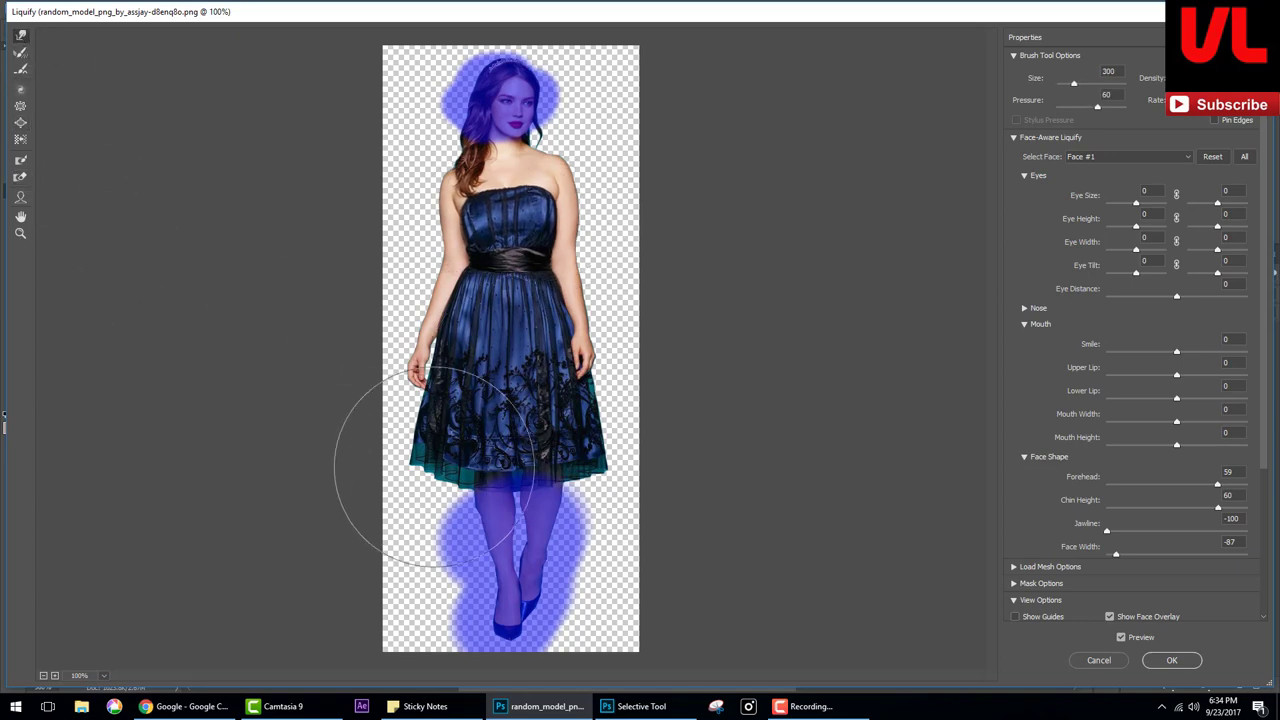
pyautogui.moveTo(432, 453); pyautogui.dragTo(351, 500)
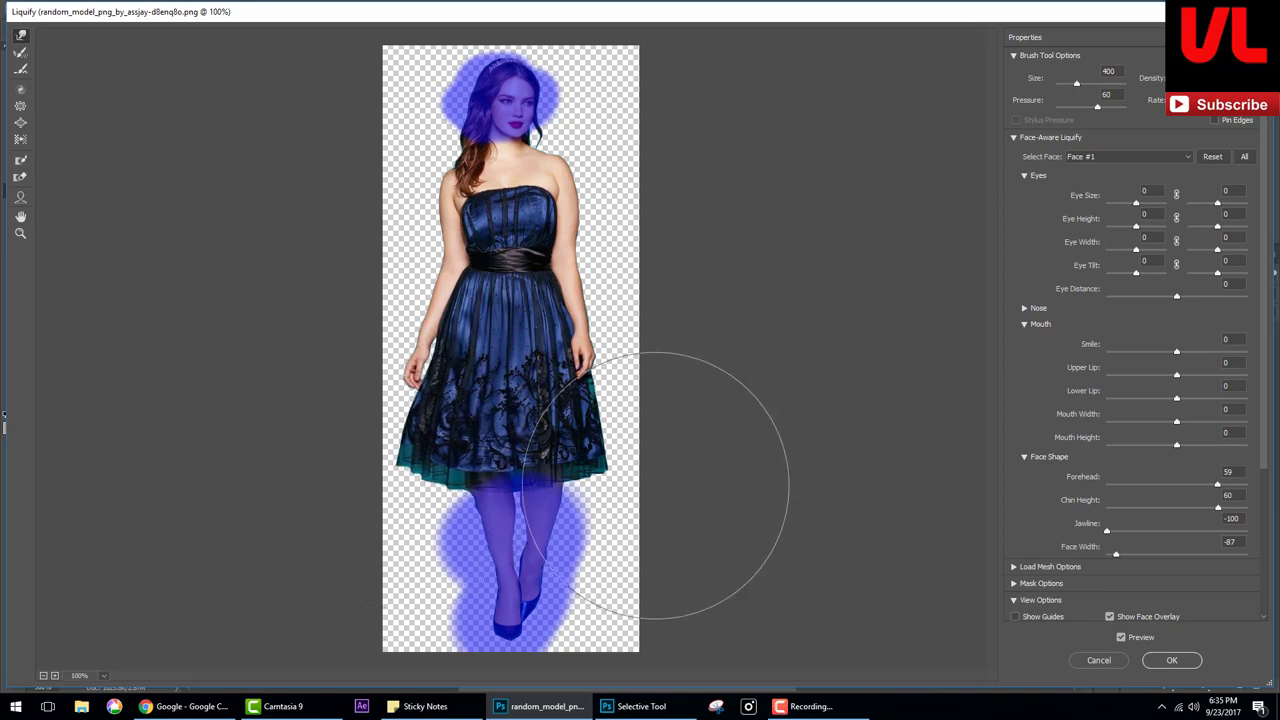
pyautogui.press(']')
pyautogui.moveTo(654, 486); pyautogui.dragTo(688, 490)
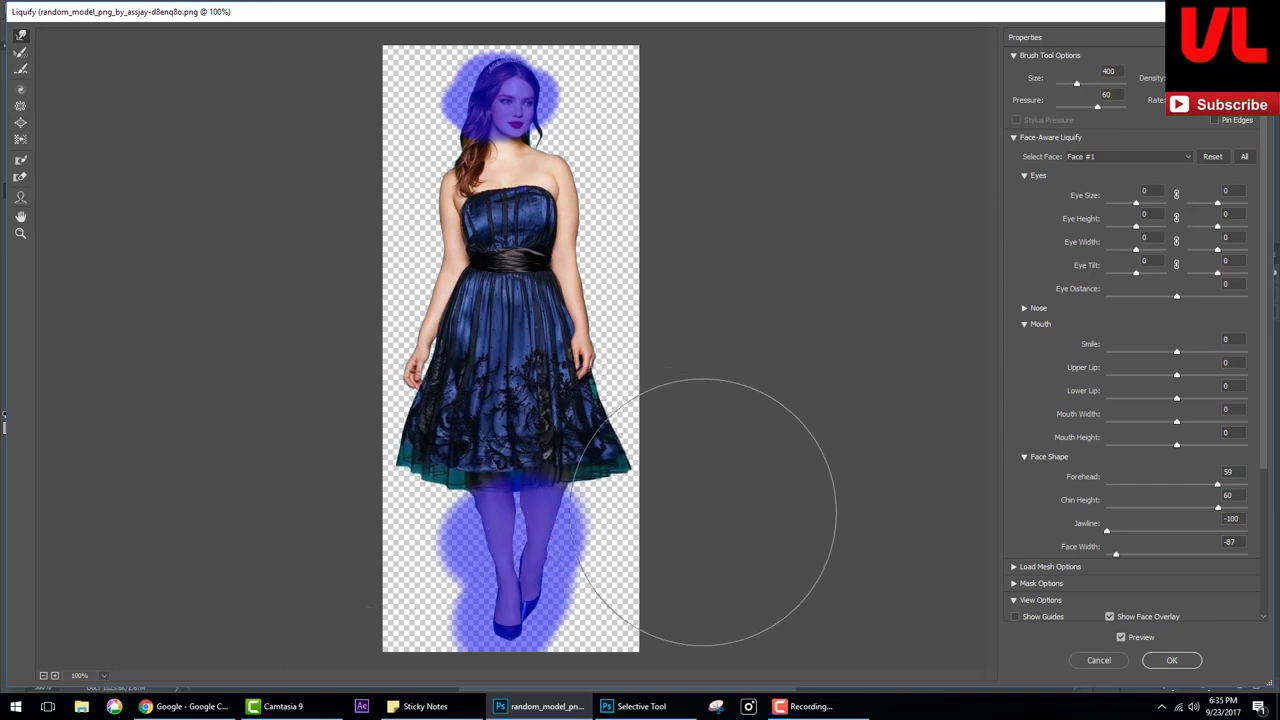
pyautogui.moveTo(449, 500); pyautogui.dragTo(358, 546)
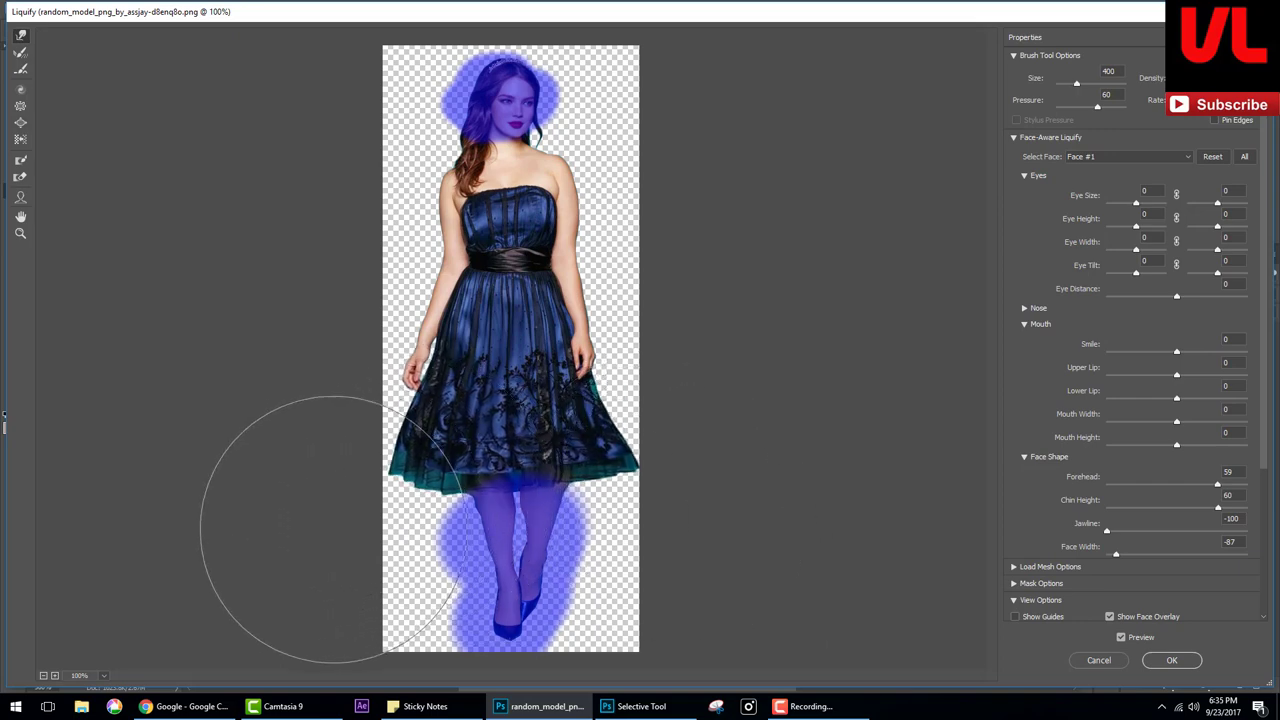
# Refine the right skirt hem with a smaller brush and thaw the legs' freeze mask.
pyautogui.press('[')
pyautogui.press('[')
pyautogui.moveTo(700, 470); pyautogui.dragTo(686, 460)
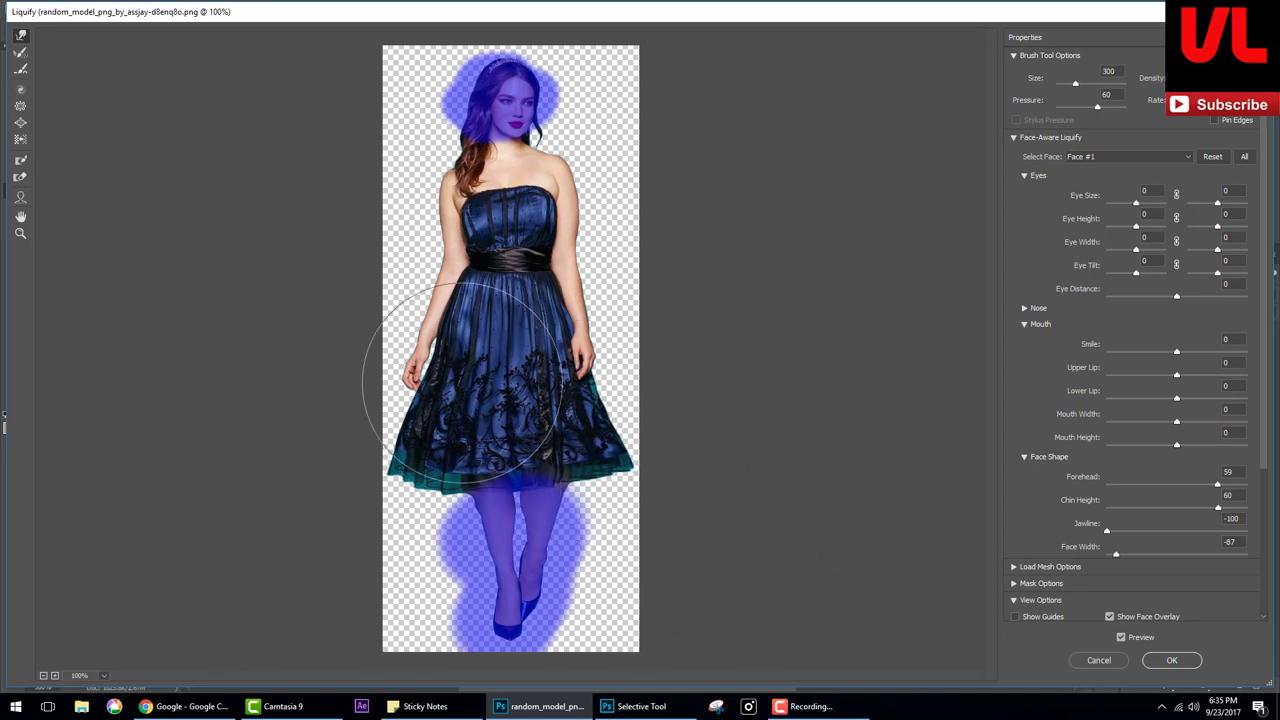
pyautogui.press('[')
pyautogui.press('[')
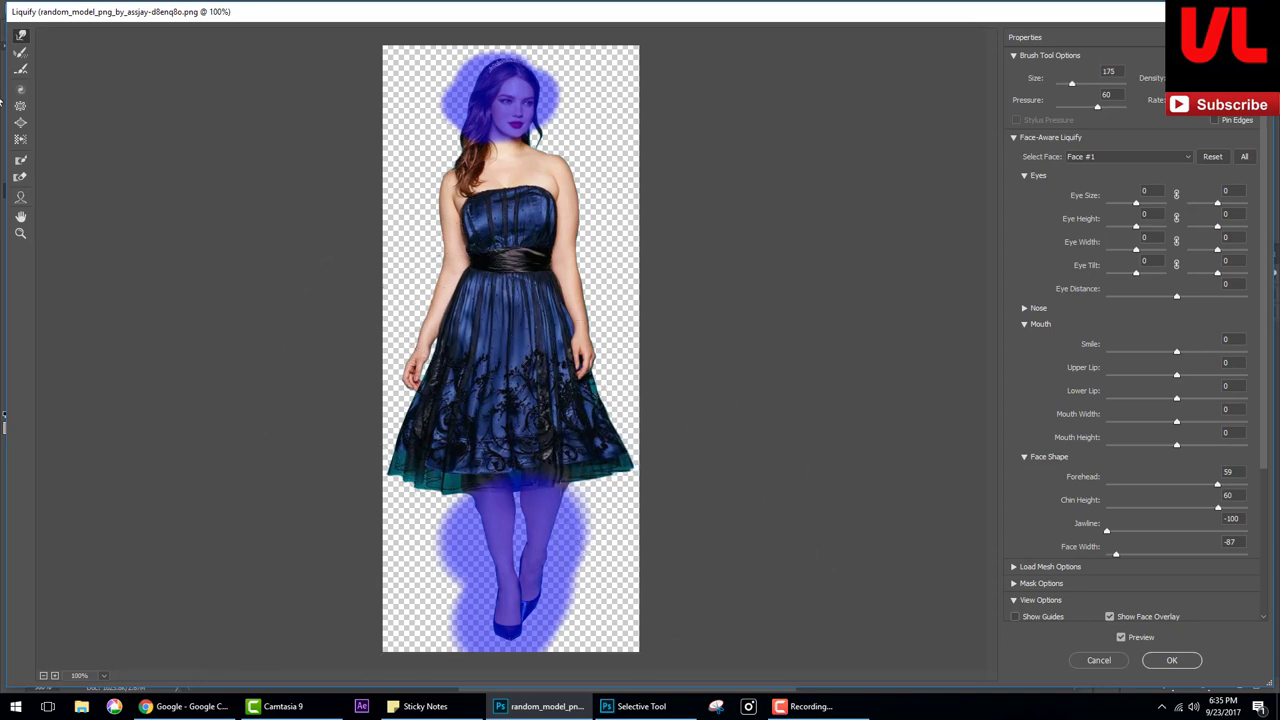
pyautogui.click(20, 177)
pyautogui.moveTo(530, 500); pyautogui.dragTo(578, 633)
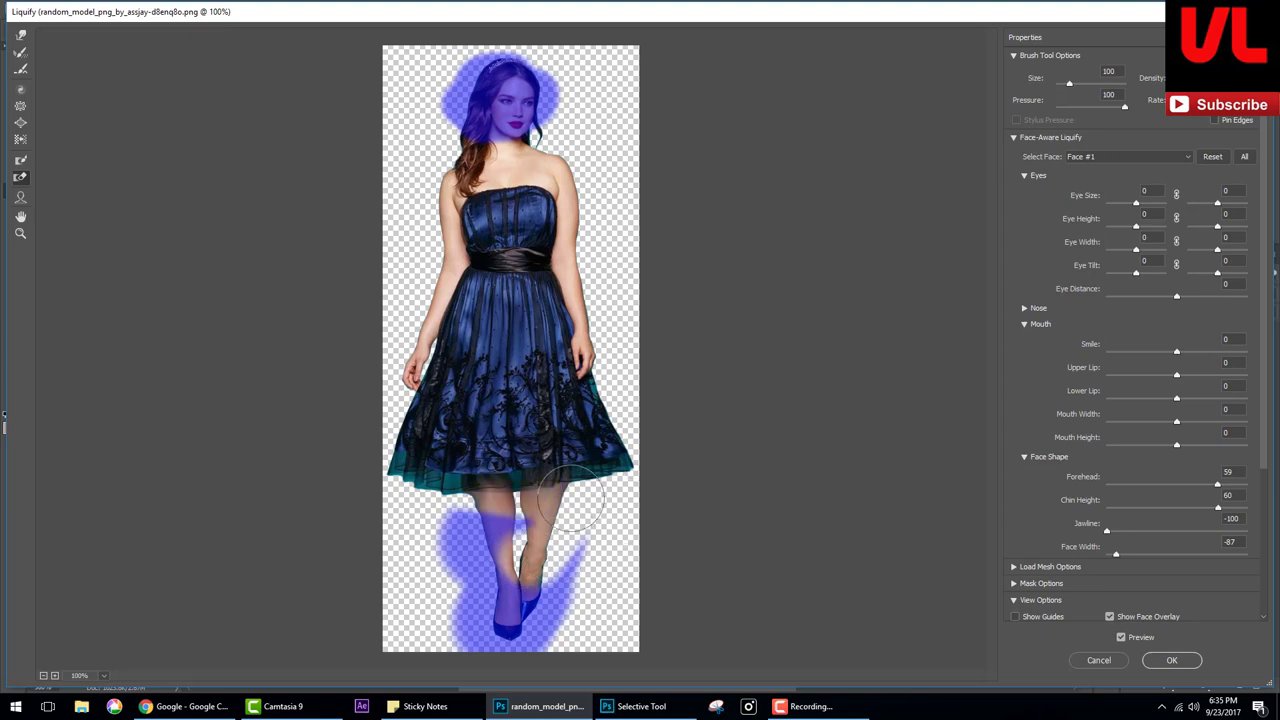
# Thaw the head mask and widen the body using Pucker, Bloat and Push Left.
pyautogui.moveTo(493, 112)
pyautogui.mouseDown()
pyautogui.moveTo(586, 57)
pyautogui.moveTo(388, 55)
pyautogui.mouseUp()
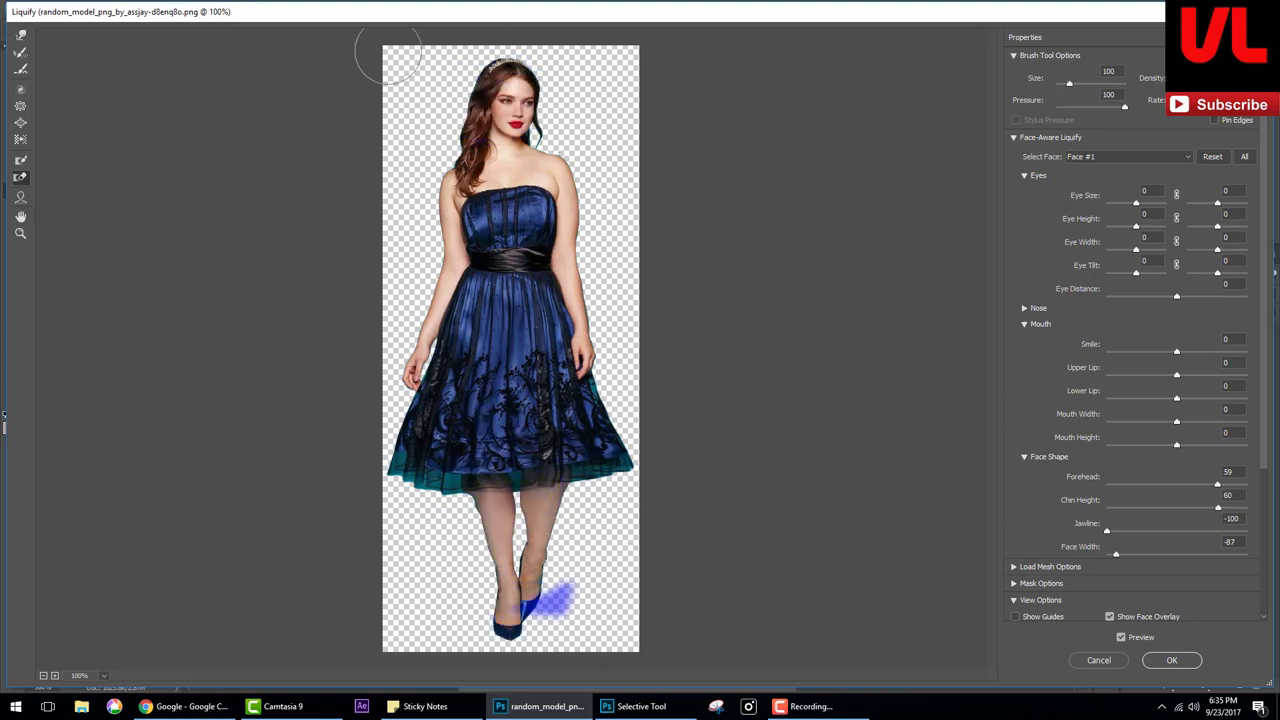
pyautogui.click(18, 105)
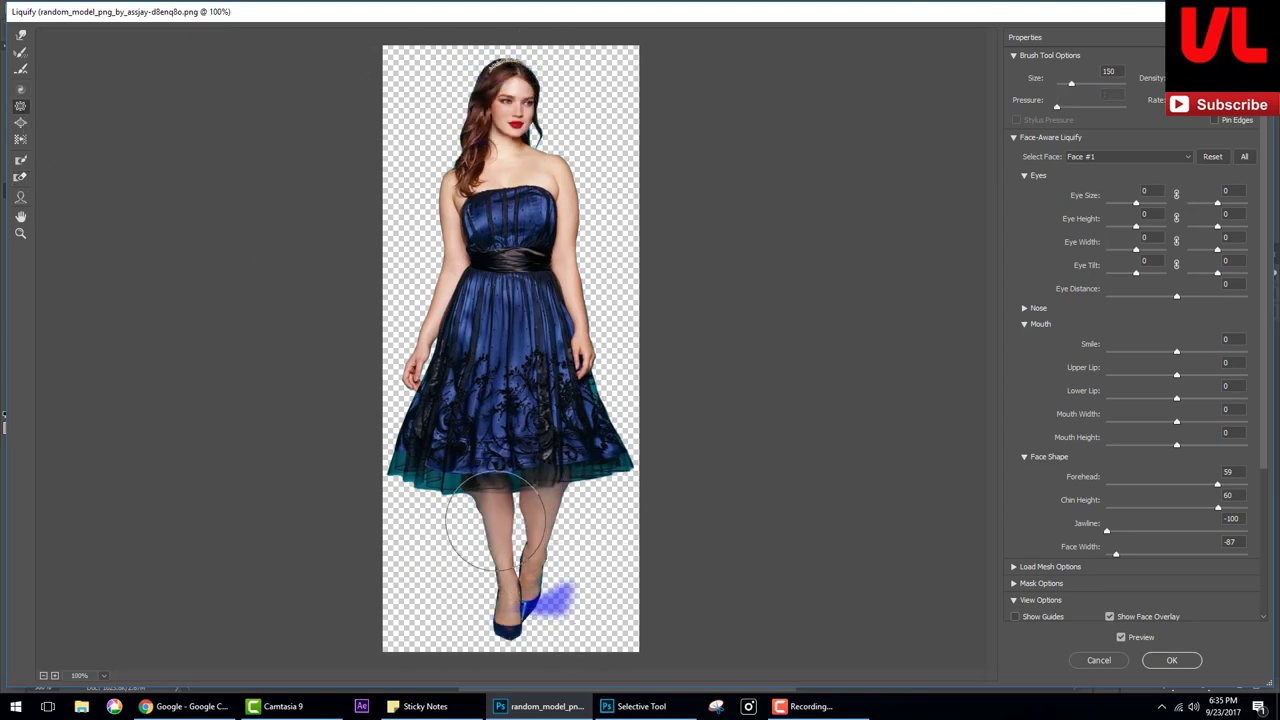
pyautogui.click(20, 35)
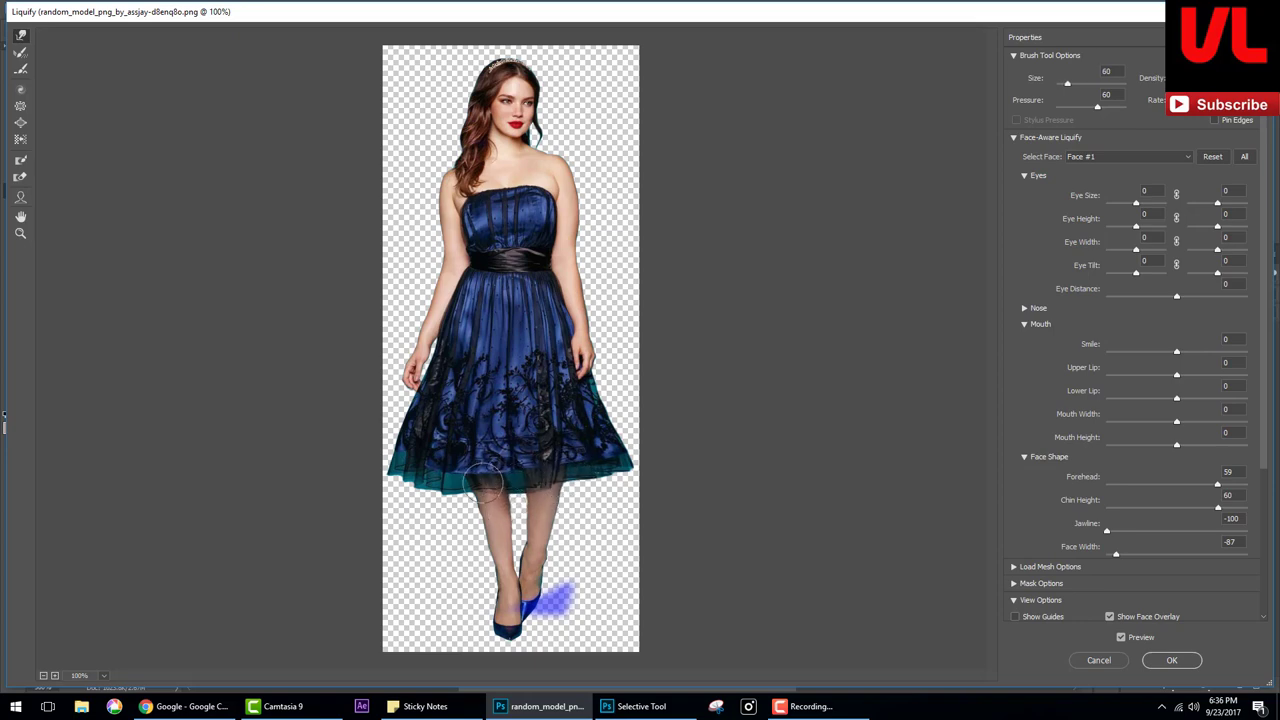
pyautogui.press(']')
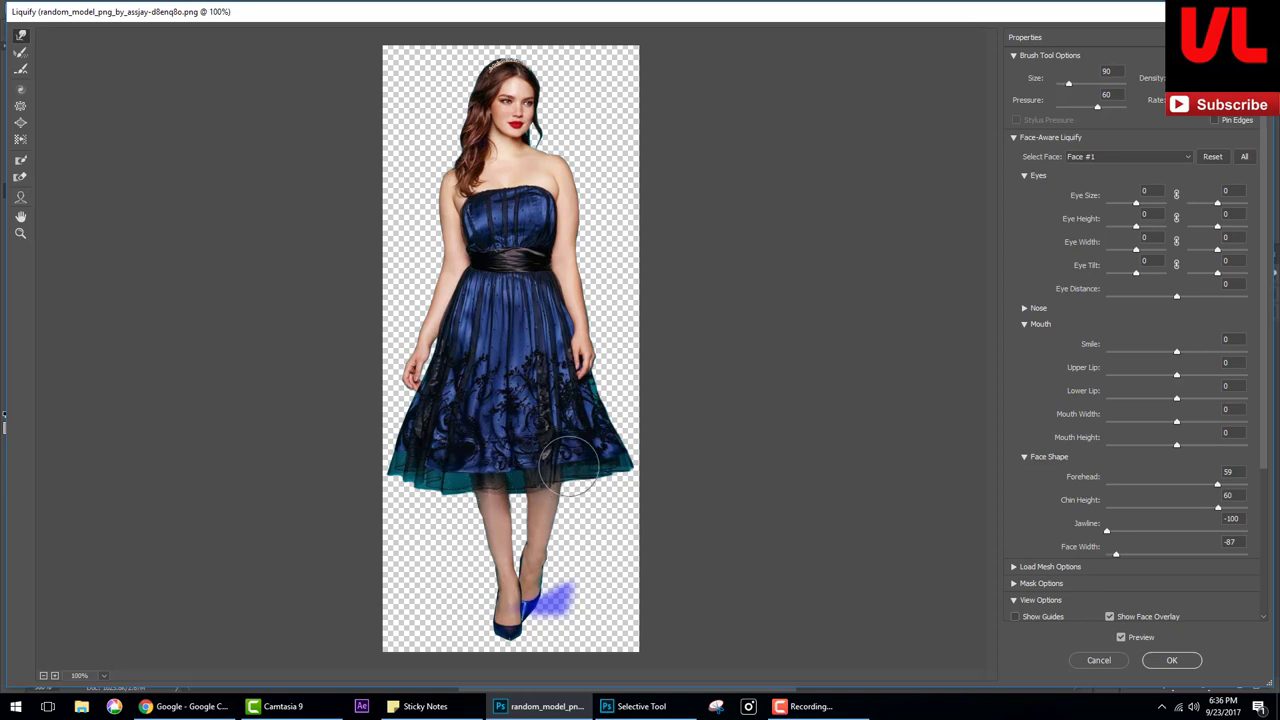
pyautogui.click(20, 105)
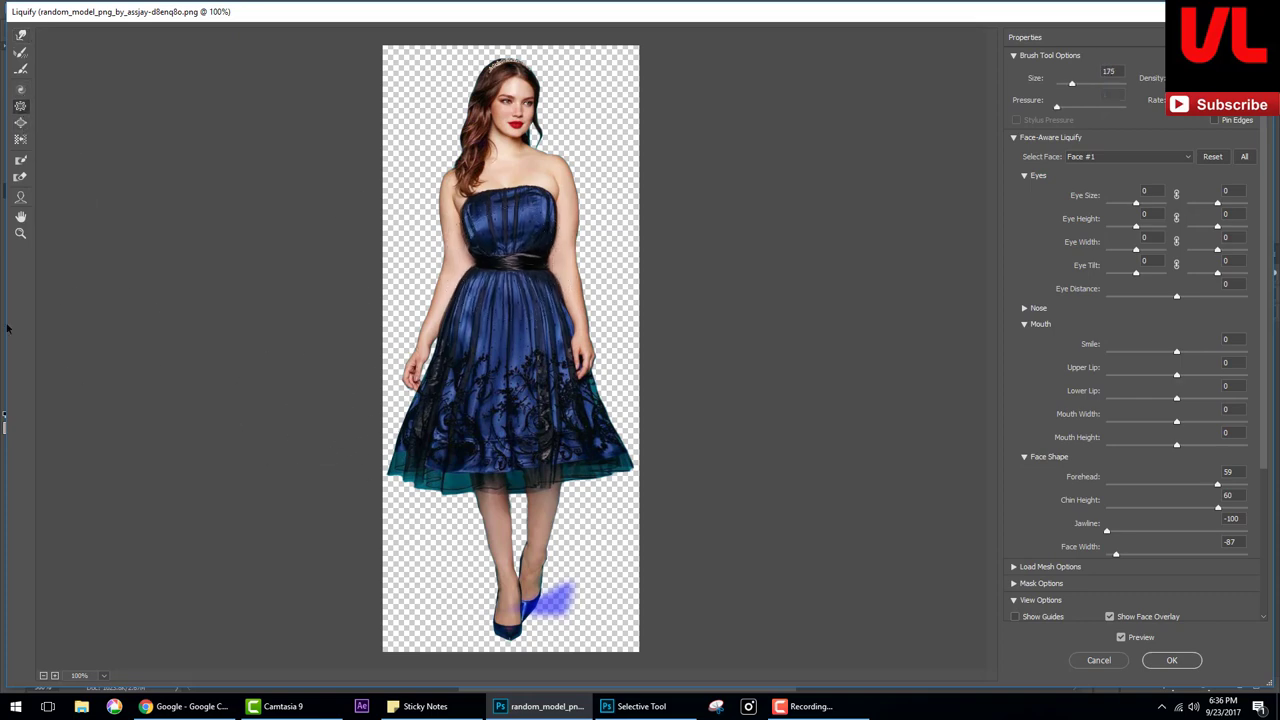
pyautogui.click(20, 122)
pyautogui.press('[')
pyautogui.press('[')
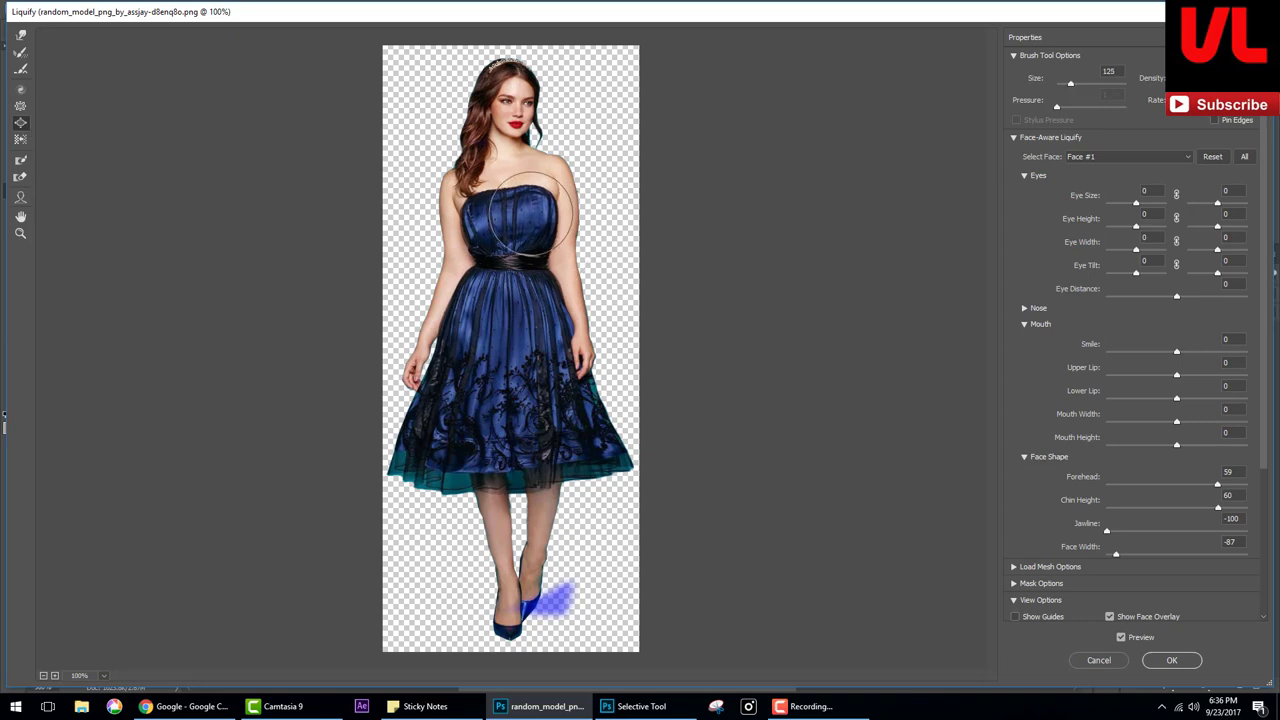
pyautogui.click(20, 35)
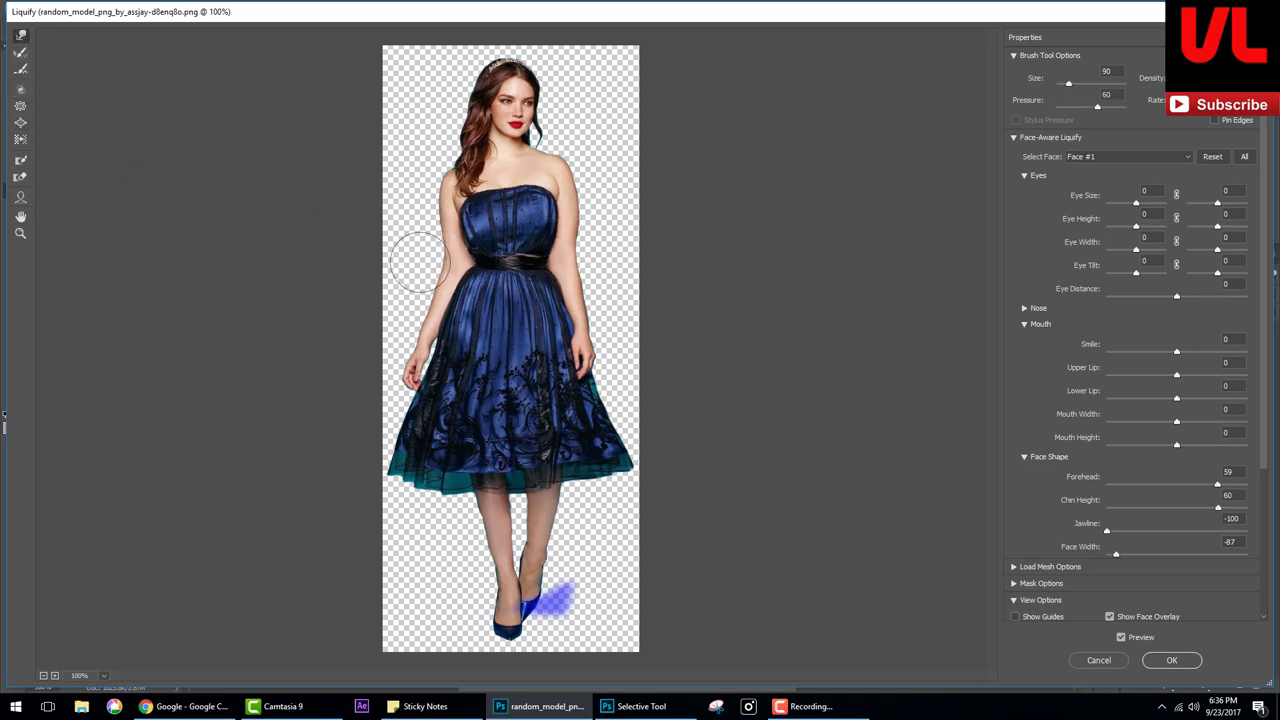
# Keep widening the waist and skirt with a resized Forward Warp brush.
pyautogui.press('[')
pyautogui.press('[')
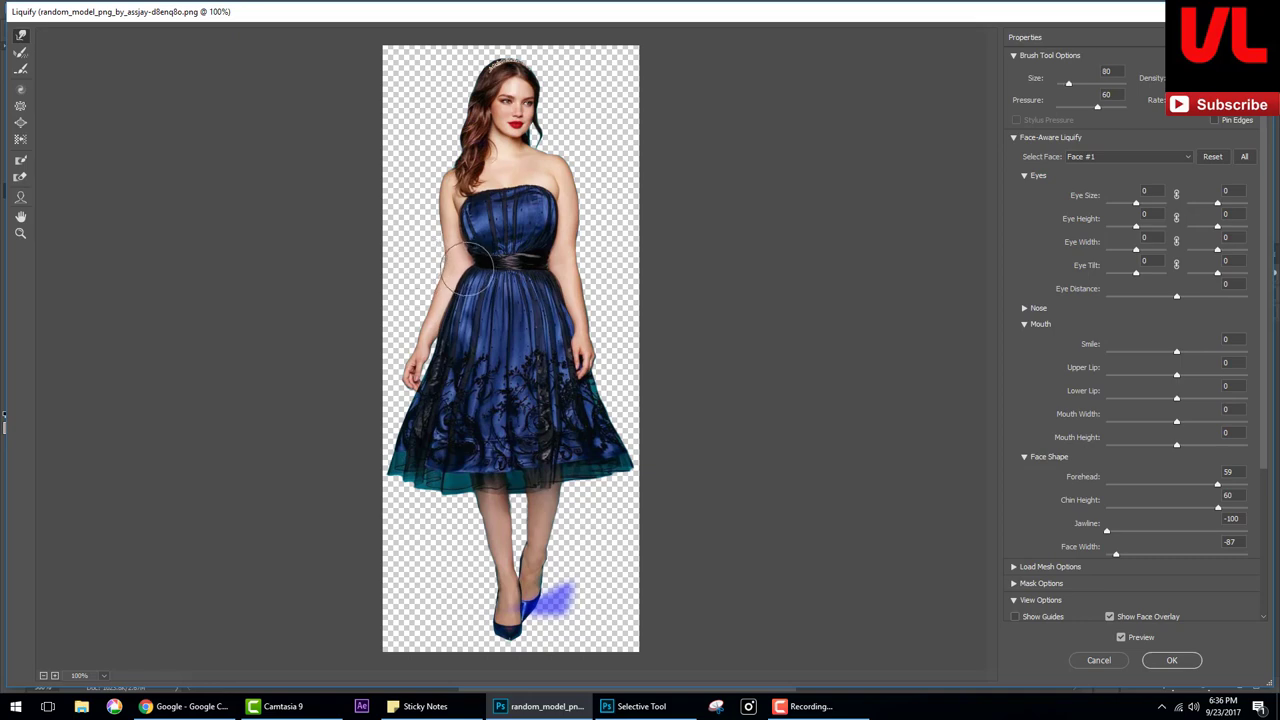
pyautogui.press(']')
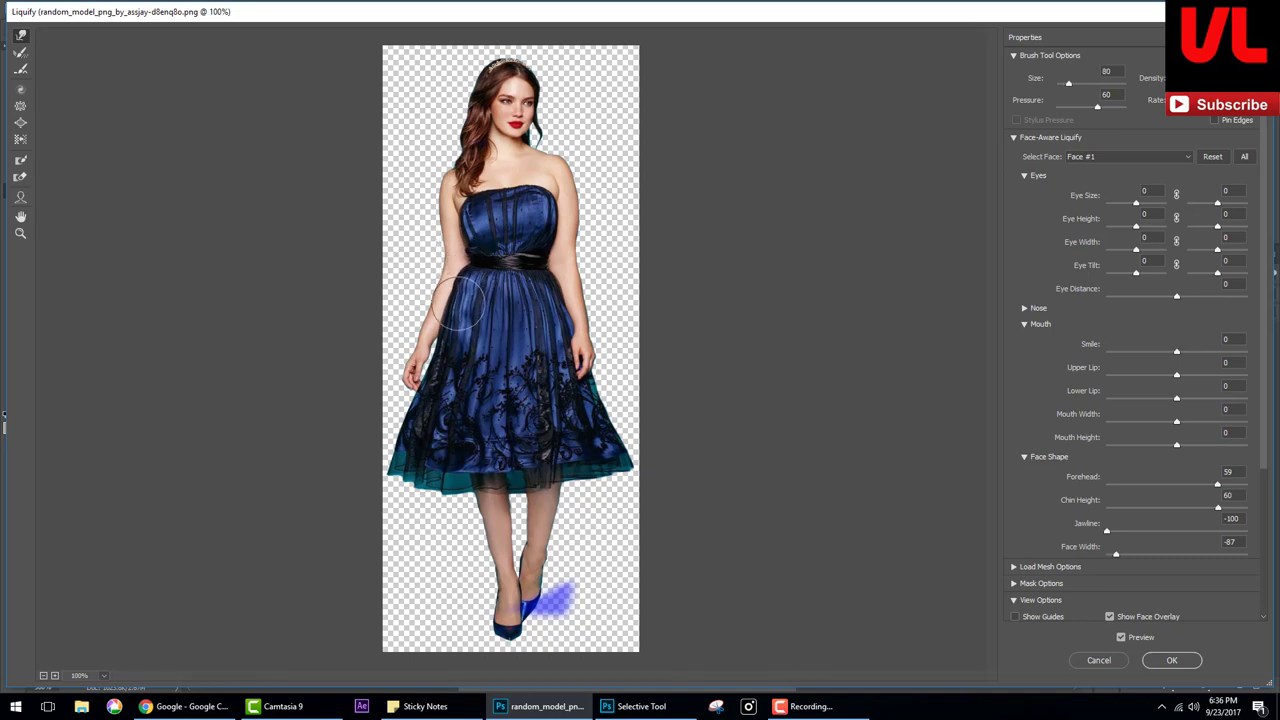
pyautogui.press(']')
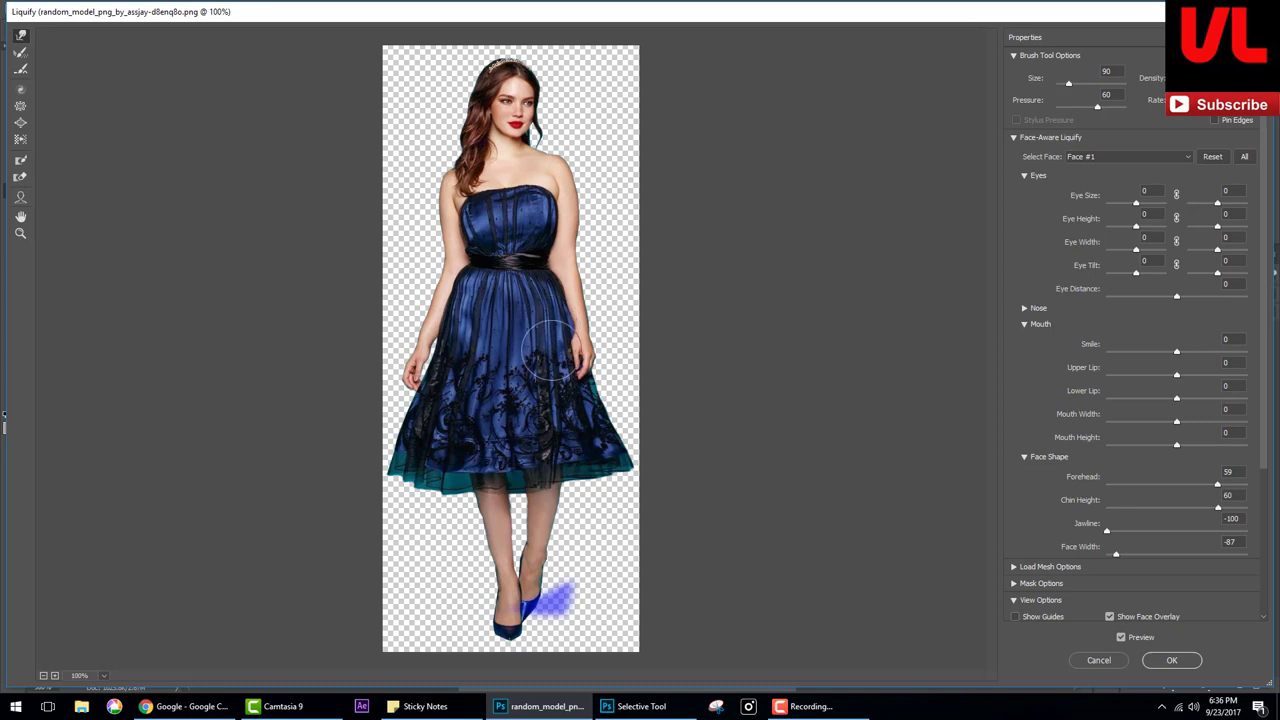
pyautogui.press(']')
pyautogui.press(']')
pyautogui.press(']')
pyautogui.press(']')
pyautogui.press(']')
pyautogui.press(']')
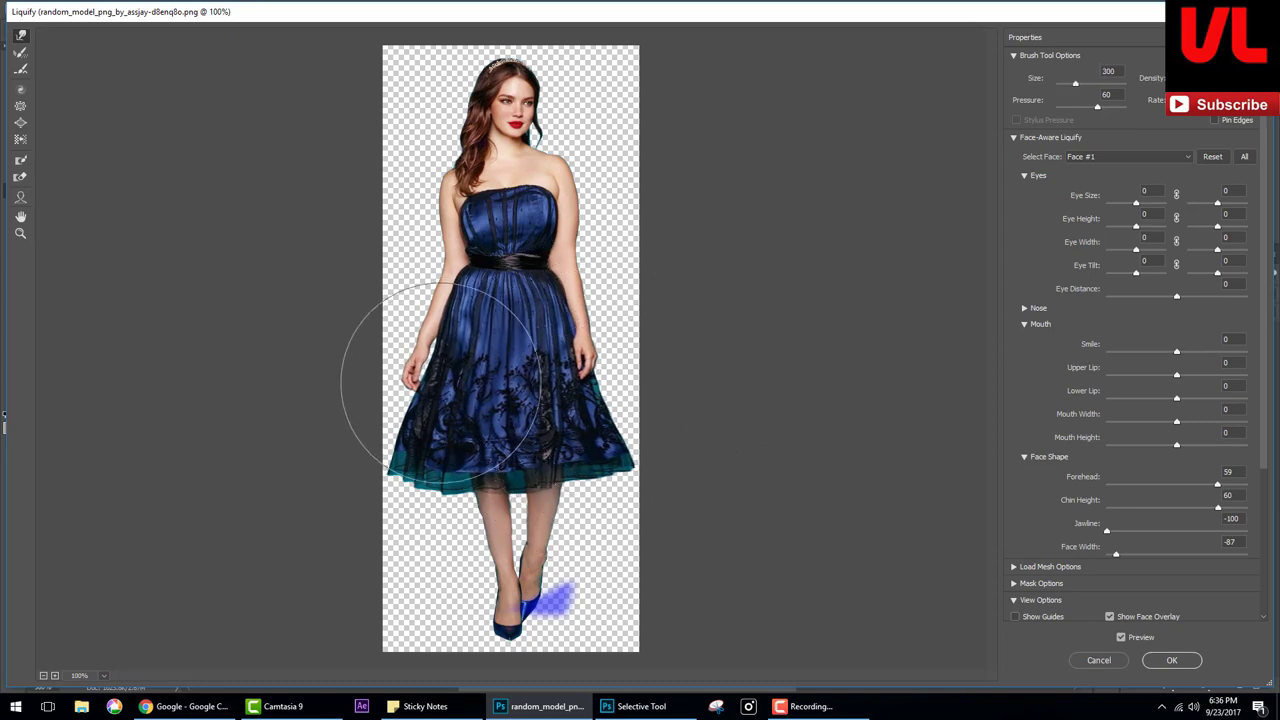
pyautogui.press(']')
pyautogui.press('[')
pyautogui.press('[')
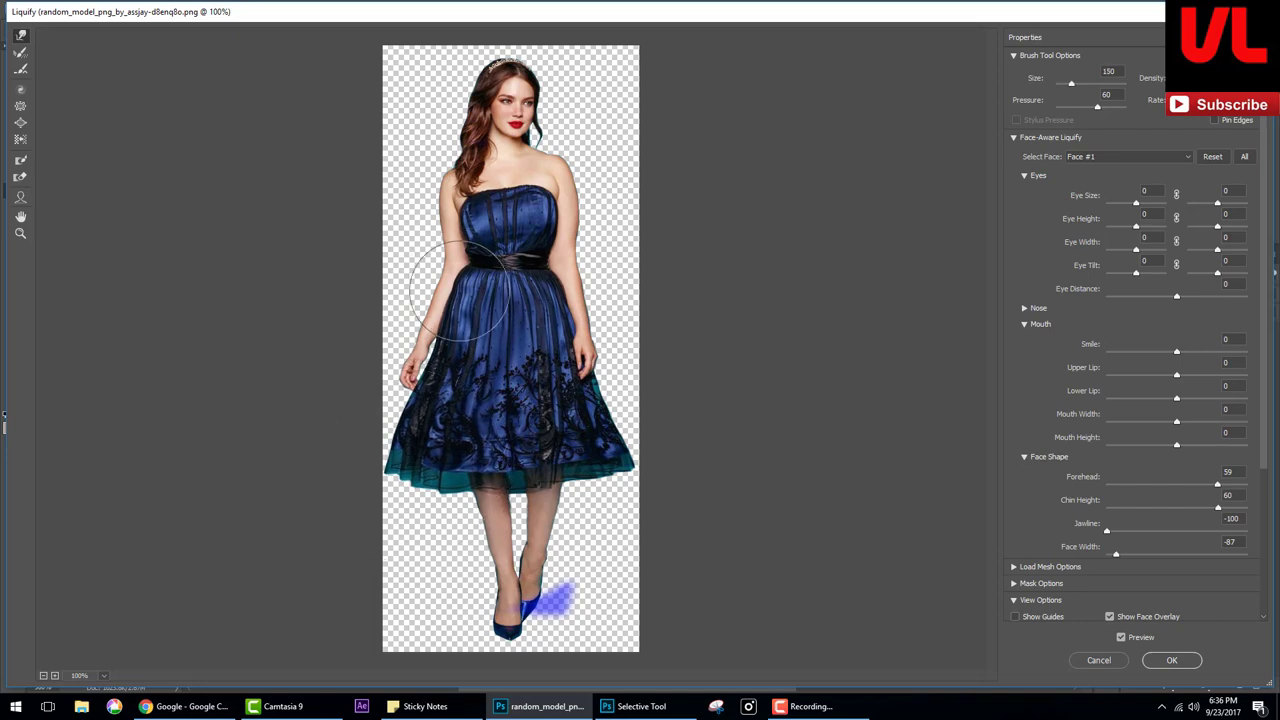
pyautogui.press('[')
pyautogui.press('[')
pyautogui.press('[')
# Zoom around the dress to inspect the widening and check the reconstruction settings.
pyautogui.scroll(1, 486, 319)
pyautogui.scroll(1, 461, 290)
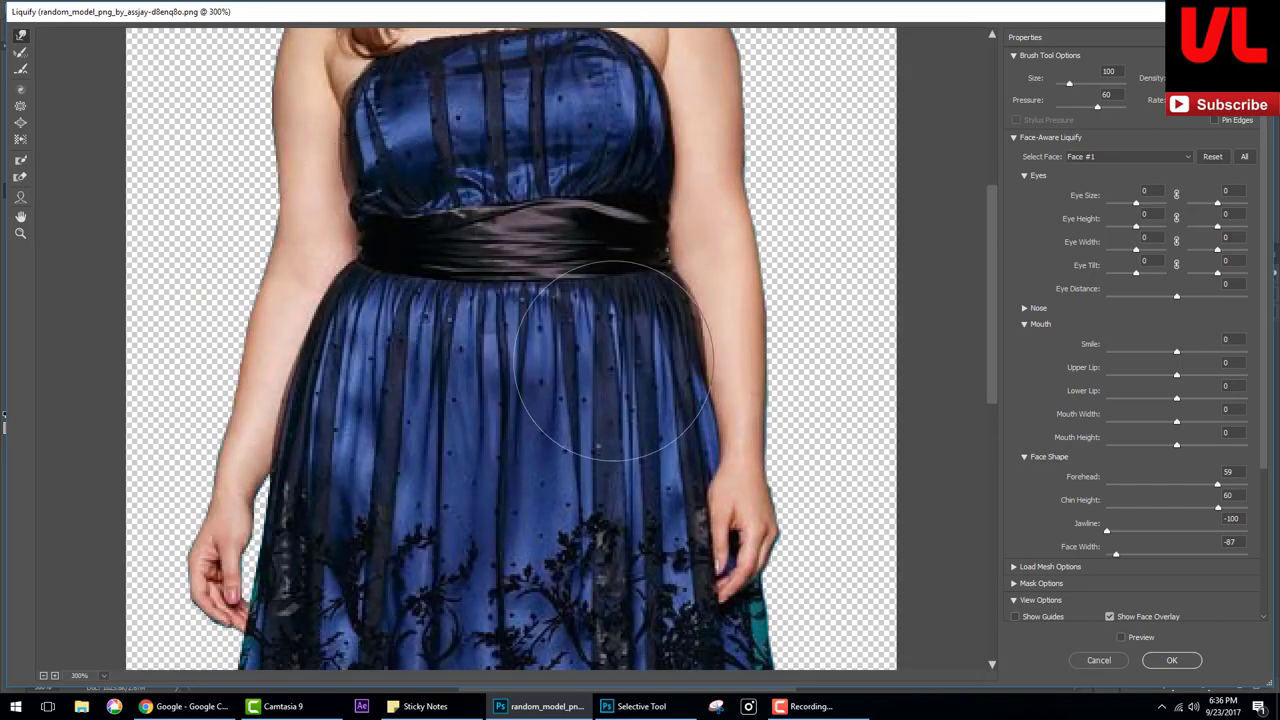
pyautogui.scroll(-1, 600, 400)
pyautogui.scroll(-1, 677, 400)
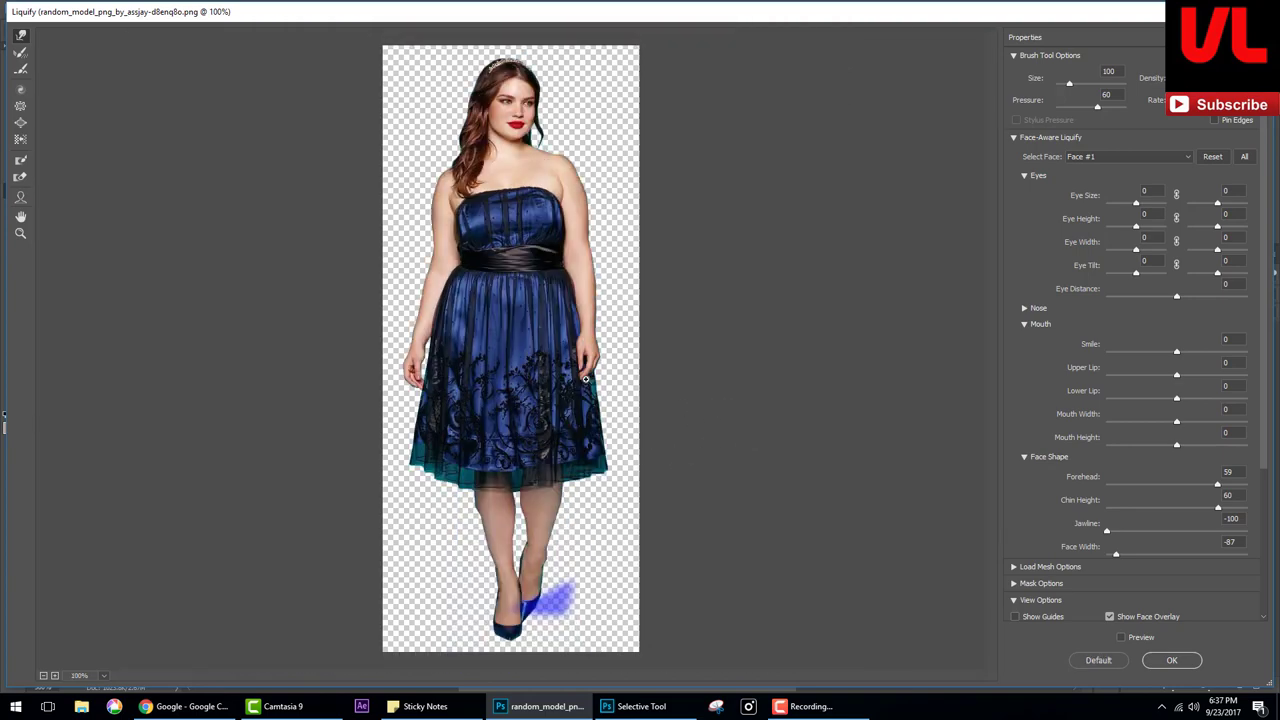
pyautogui.scroll(-3, 1098, 487)
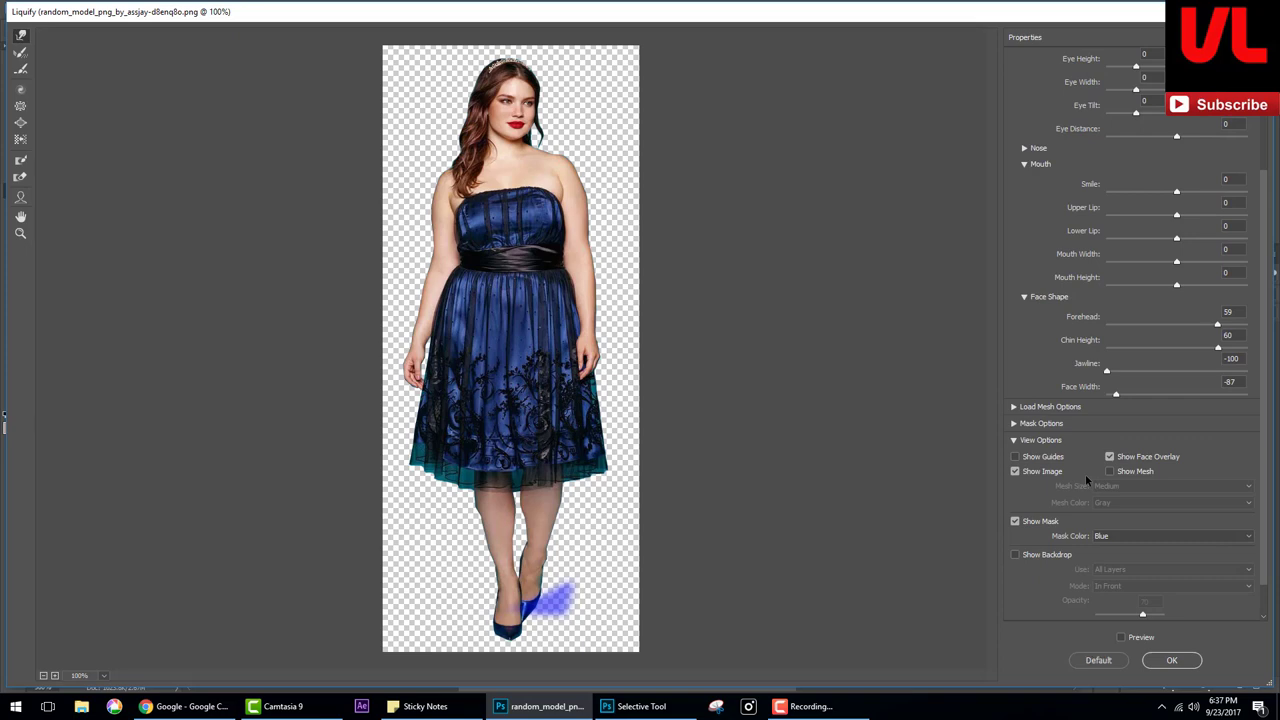
pyautogui.press('z')
pyautogui.click(20, 35)
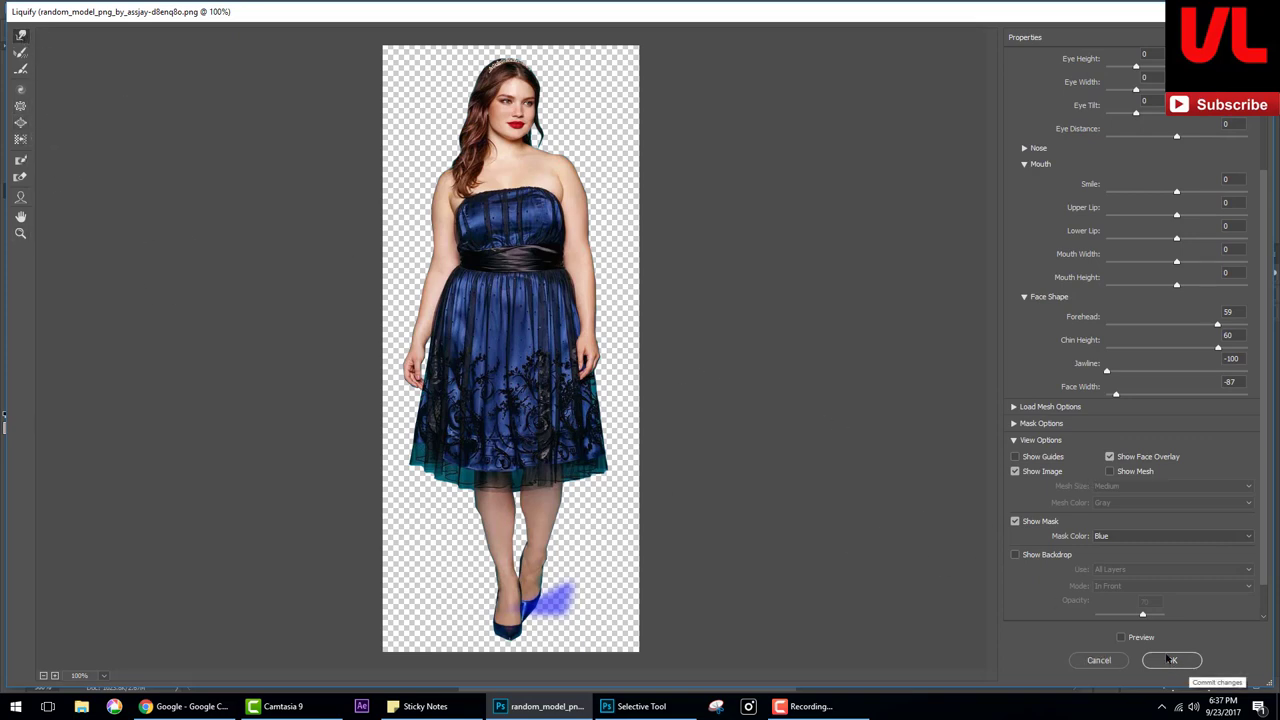
pyautogui.scroll(-2, 1076, 466)
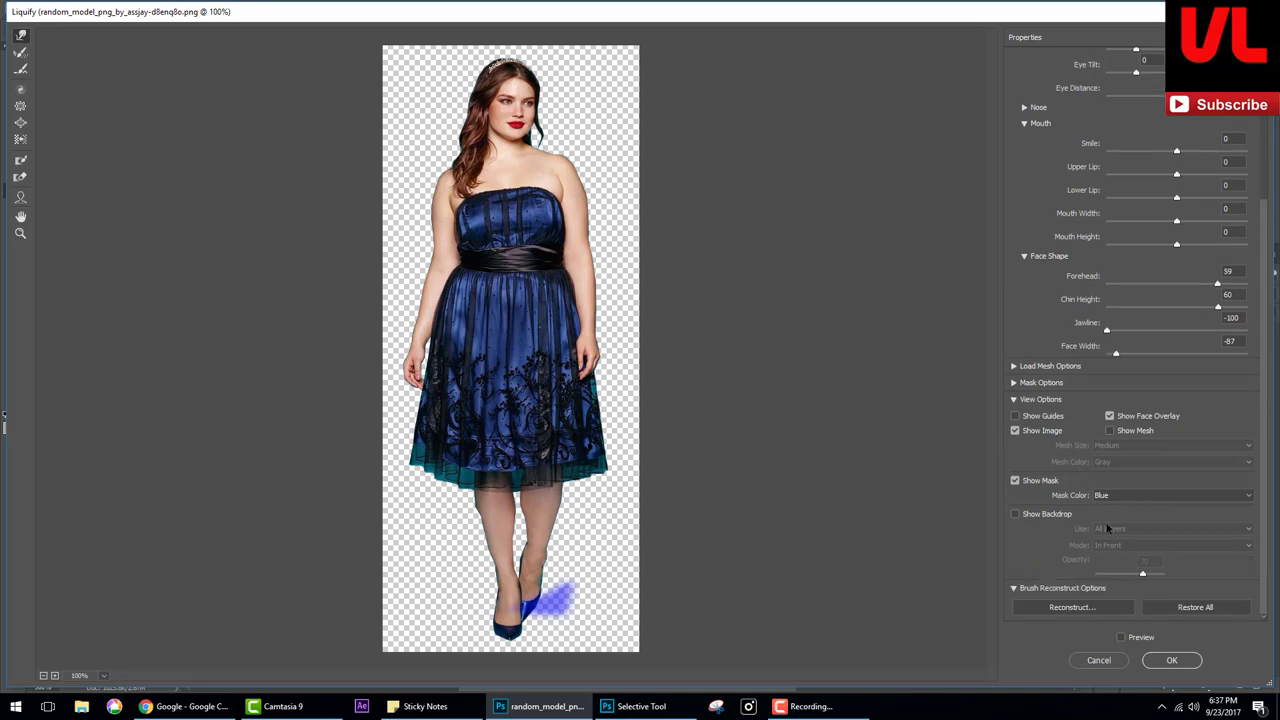
pyautogui.click(1084, 608)
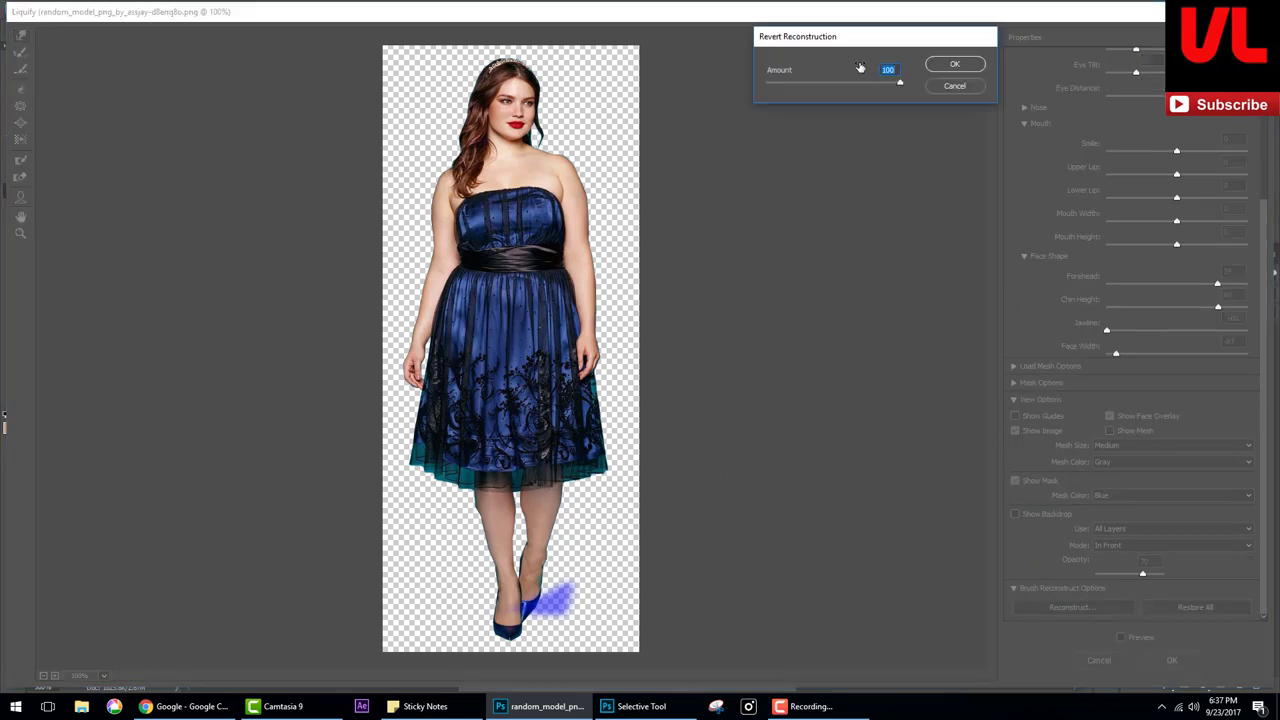
pyautogui.click(950, 63)
# Apply the Liquify changes and bring the upper body into view.
pyautogui.click(1172, 660)
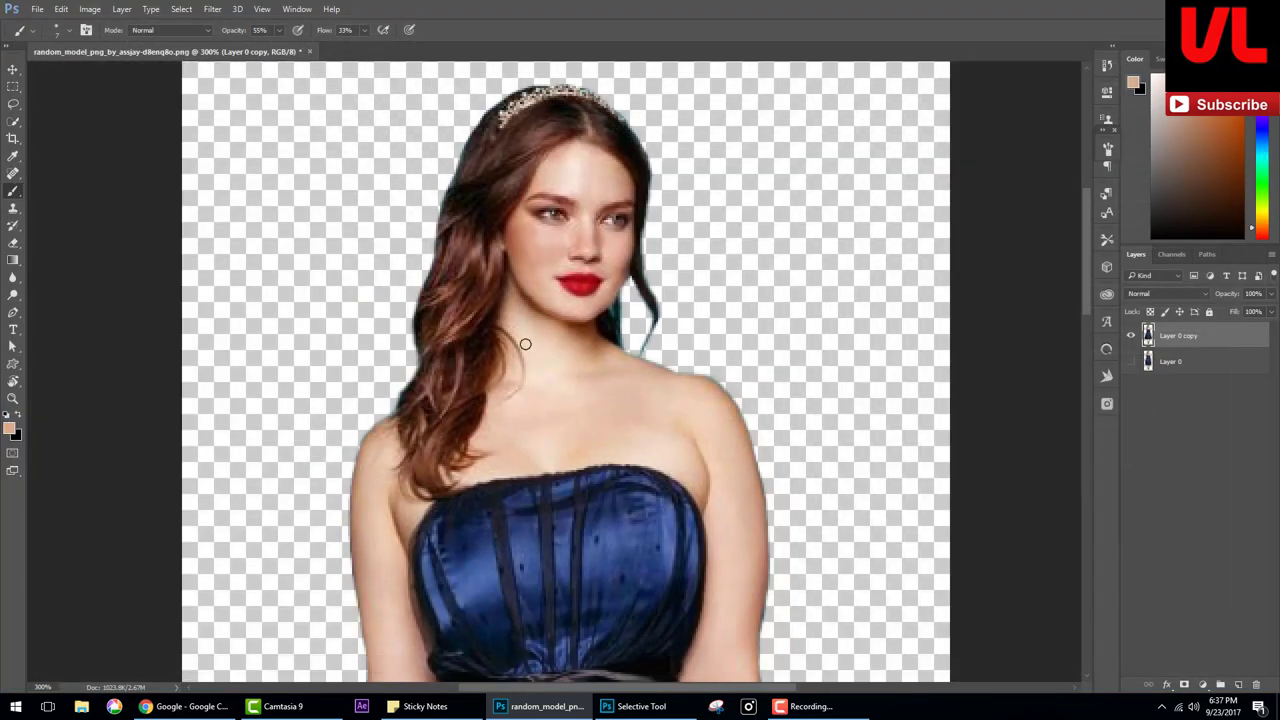
pyautogui.scroll(-2, 650, 450)
pyautogui.scroll(-2, 690, 488)
pyautogui.scroll(1, 703, 489)
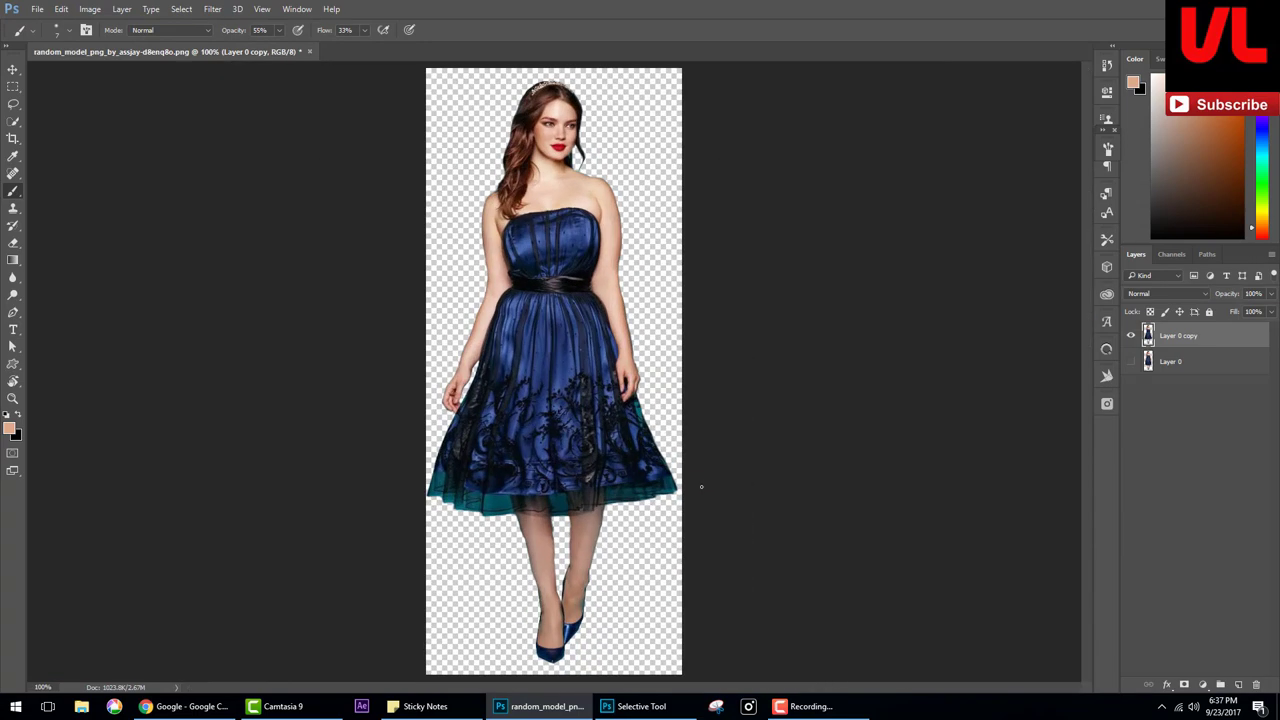
pyautogui.scroll(1, 697, 476)
pyautogui.moveTo(561, 302); pyautogui.dragTo(563, 390)
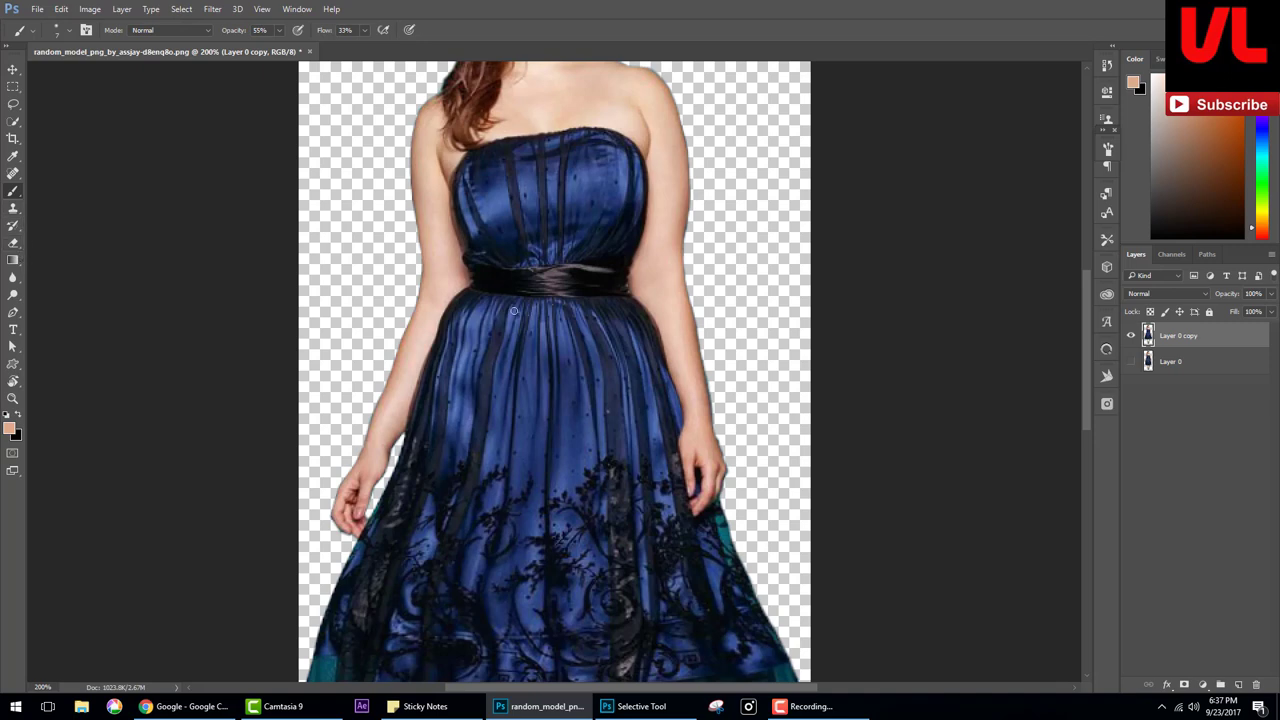
# Pick the Lasso tool and zoom in to 500% on the waistband.
pyautogui.click(13, 104)
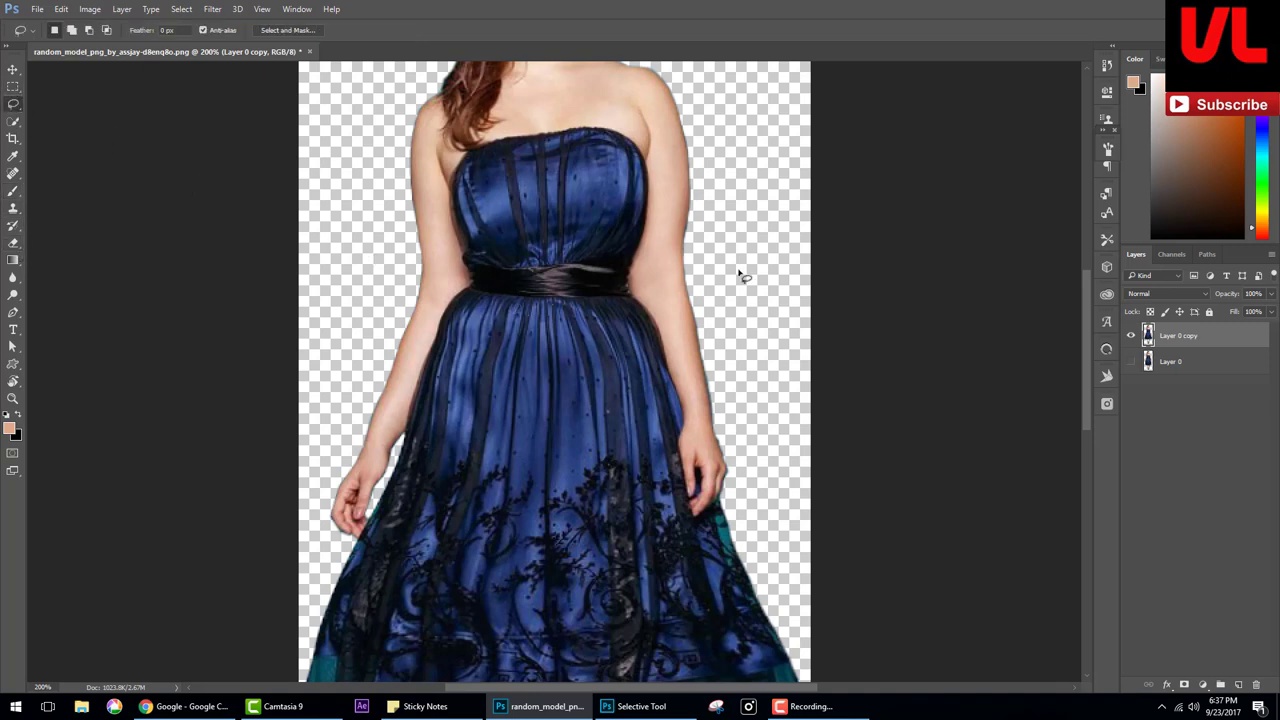
pyautogui.scroll(1, 632, 287)
pyautogui.scroll(1, 636, 350)
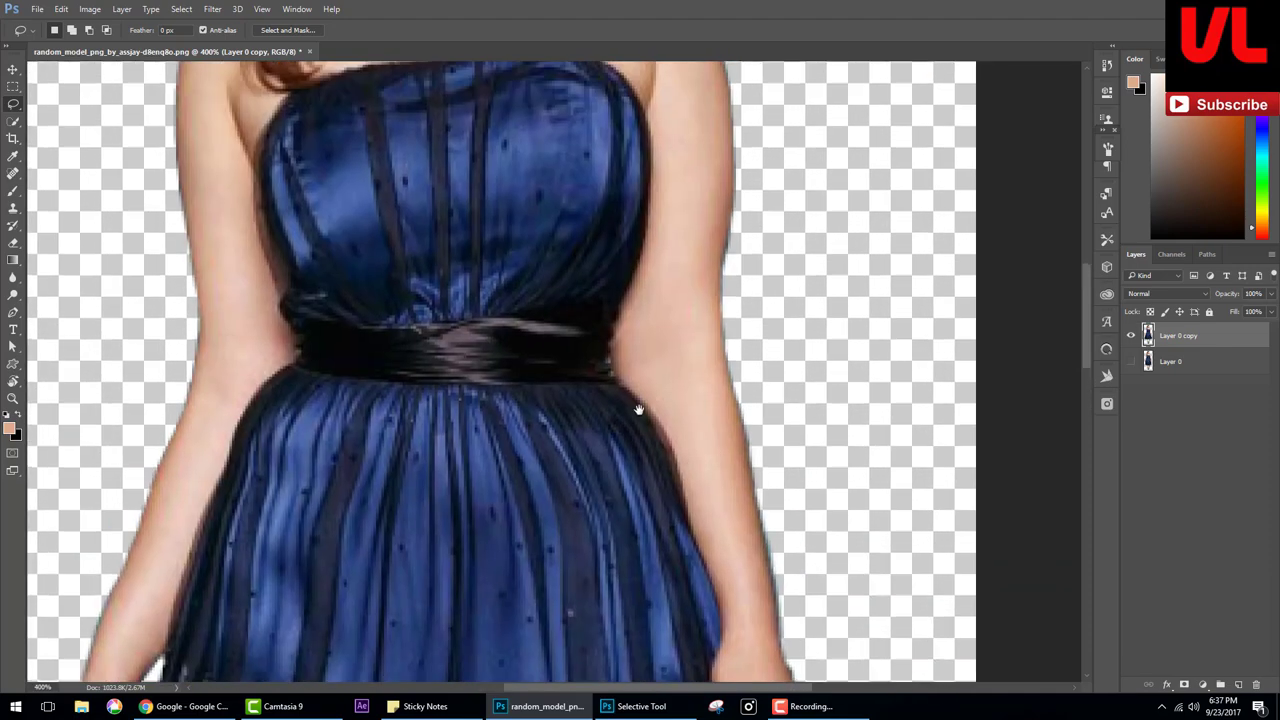
pyautogui.scroll(1, 645, 385)
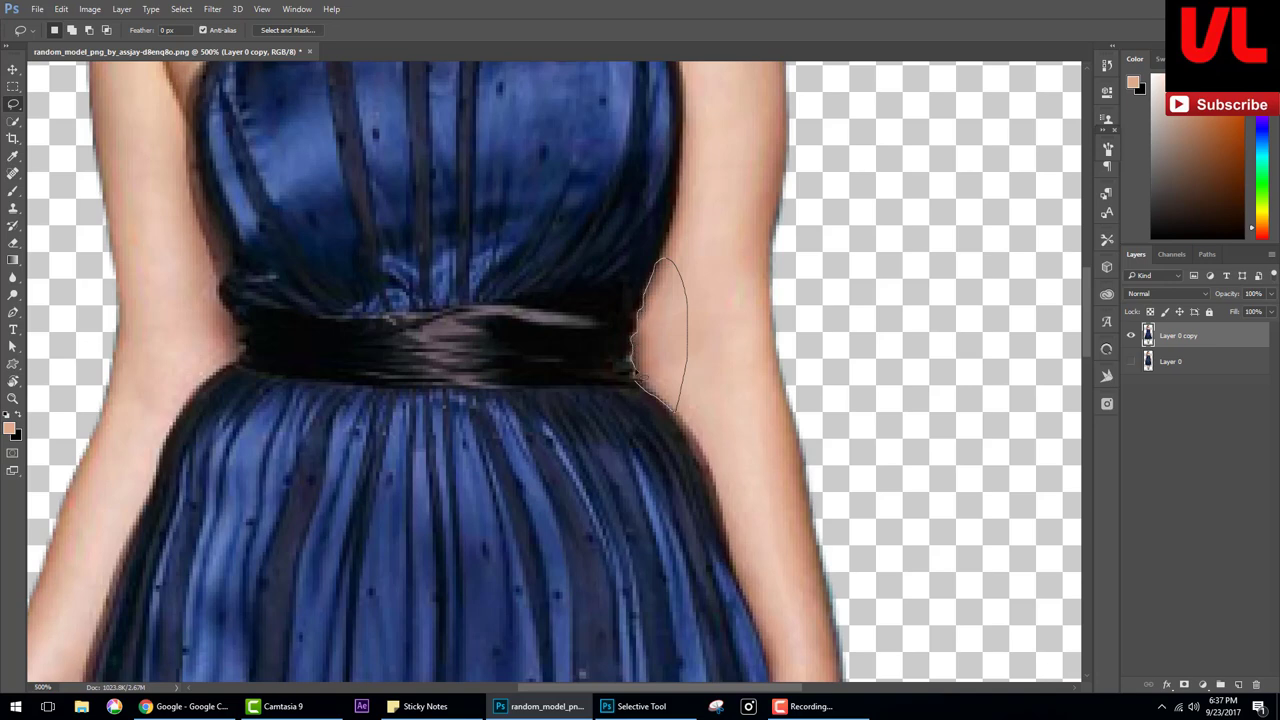
# Copy the right arm piece to its own layer and warp it inward over the waist.
pyautogui.rightClick(666, 330)
pyautogui.click(741, 436)
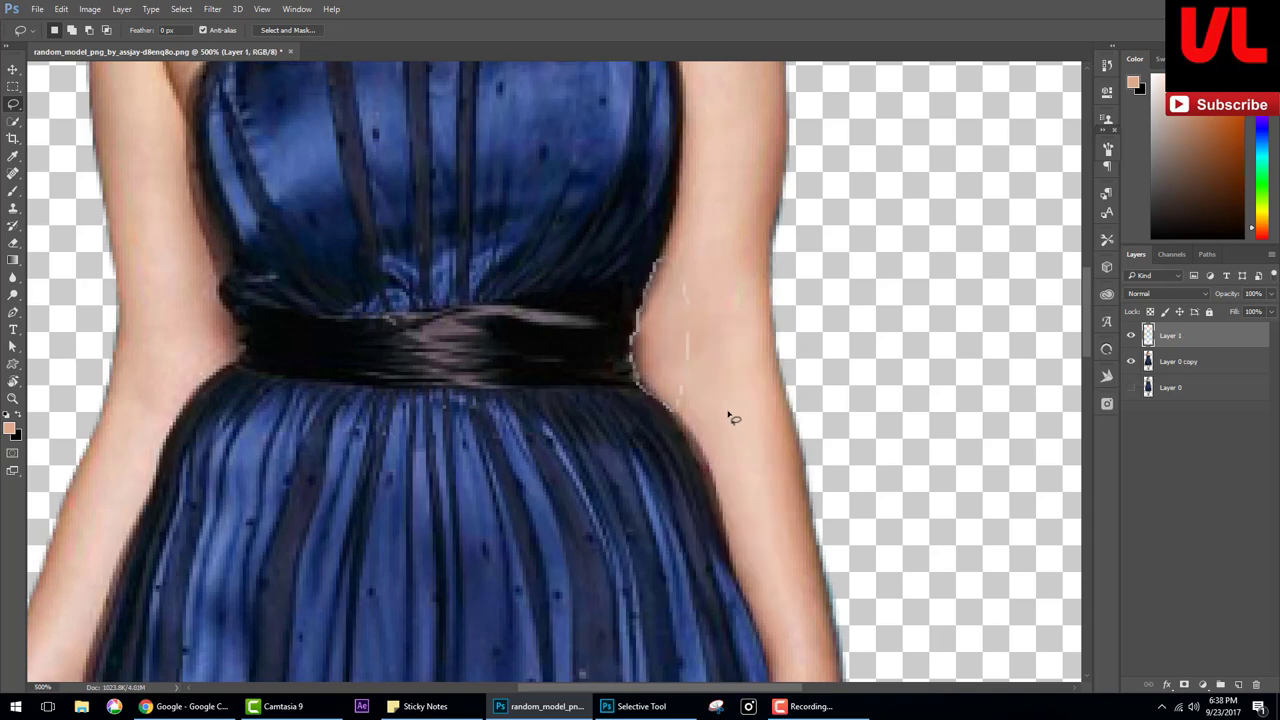
pyautogui.hotkey('ctrl', 't')
pyautogui.moveTo(663, 349); pyautogui.dragTo(670, 351)
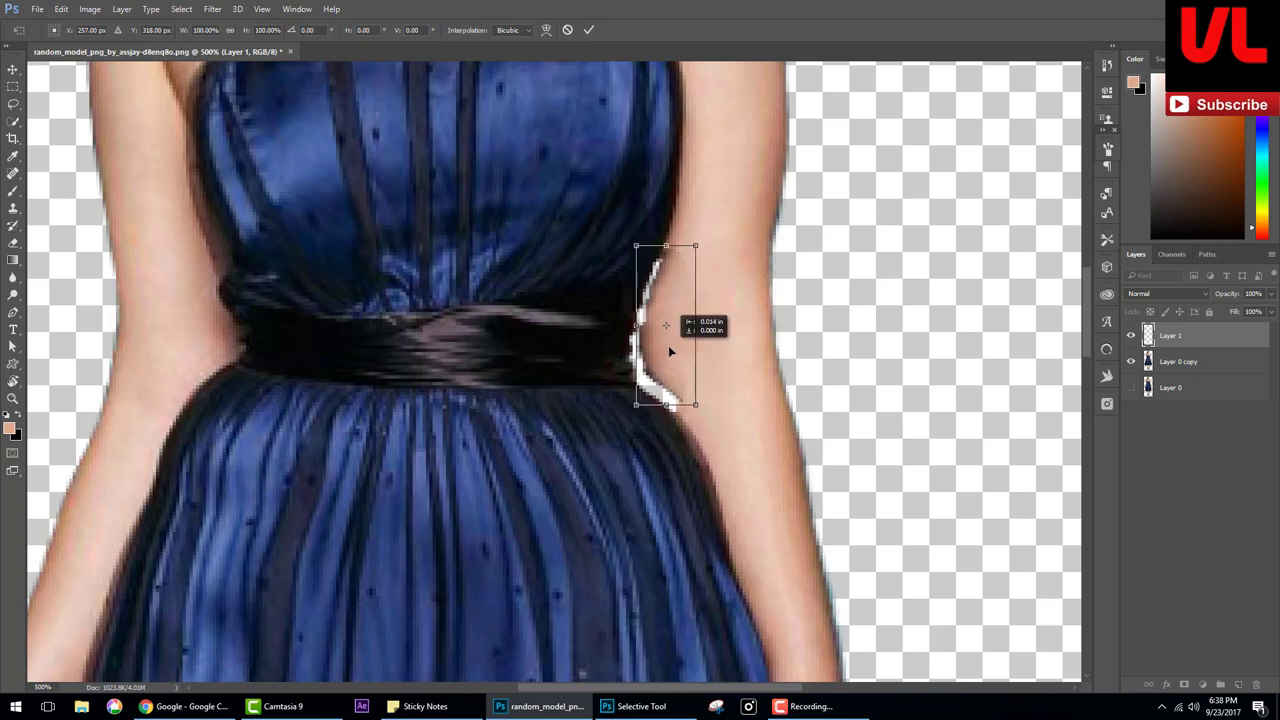
pyautogui.rightClick(668, 344)
pyautogui.click(700, 456)
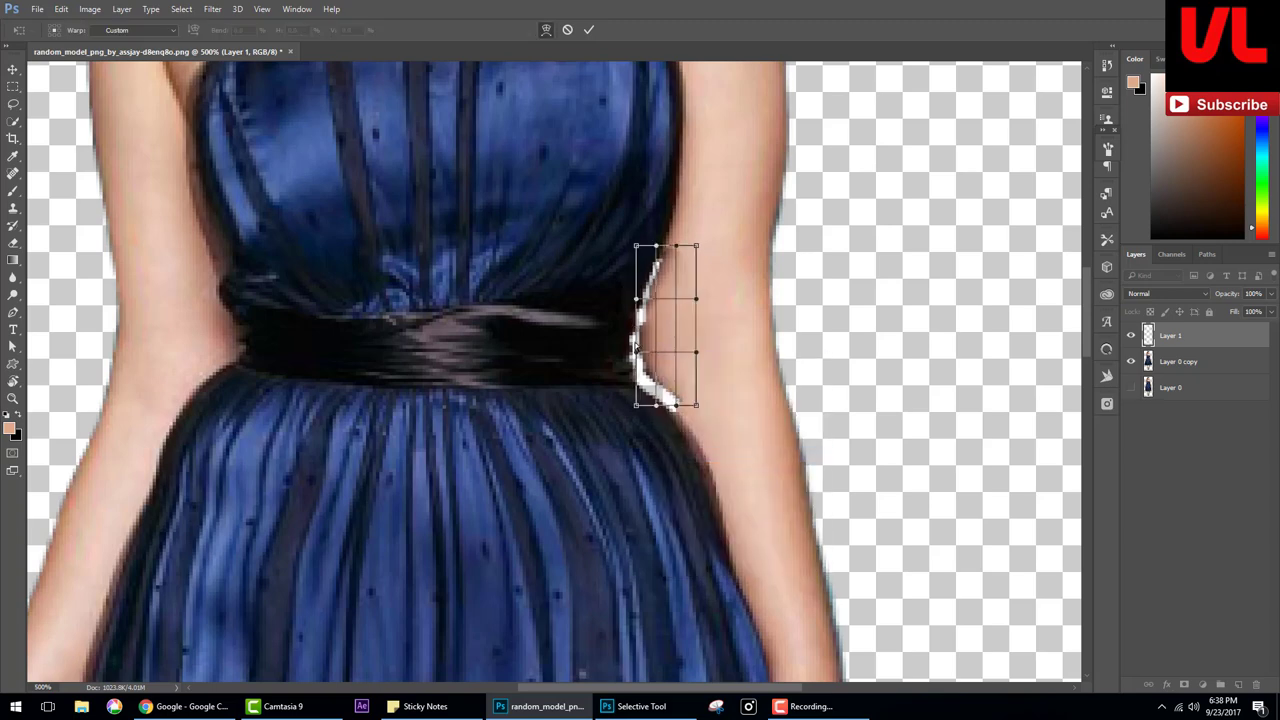
pyautogui.moveTo(632, 345); pyautogui.dragTo(650, 345)
pyautogui.moveTo(675, 408); pyautogui.dragTo(678, 465)
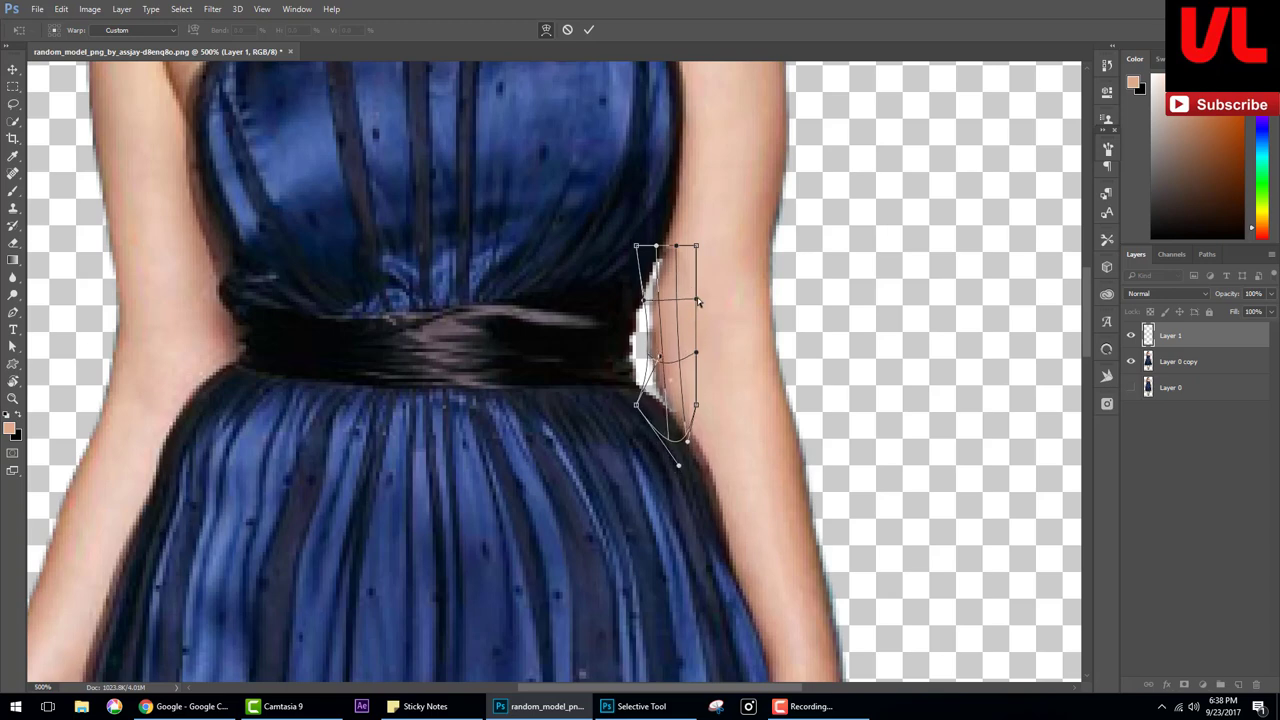
pyautogui.press('Return')
# Erase stray edges and merge the right arm piece into the model copy layer.
pyautogui.press('l')
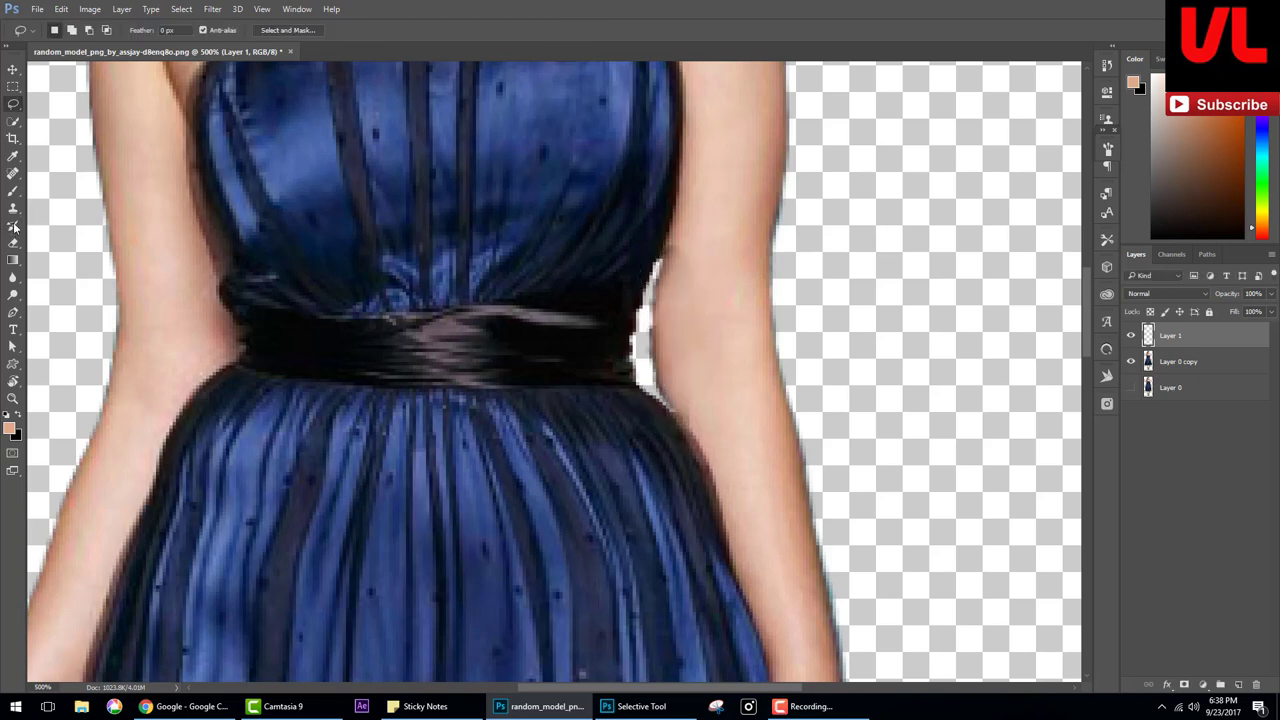
pyautogui.click(13, 243)
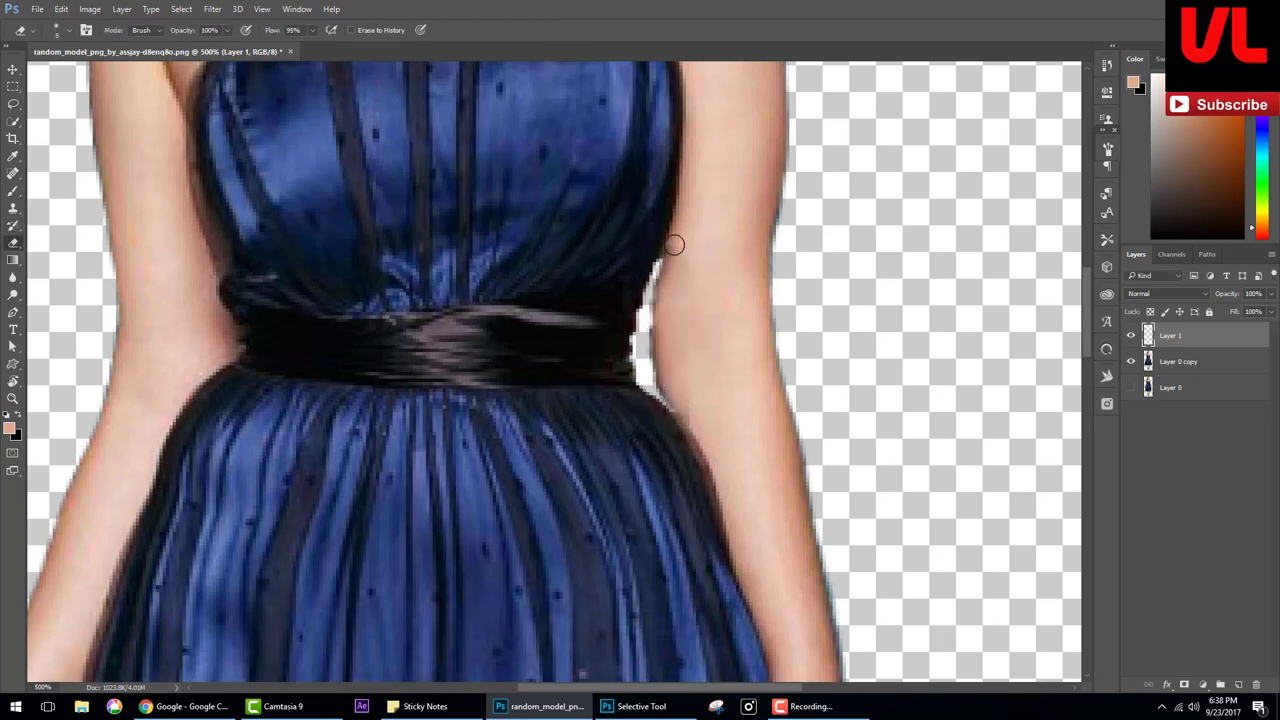
pyautogui.keyDown('ctrl'); pyautogui.click(1176, 365); pyautogui.keyUp('ctrl')
pyautogui.hotkey('ctrl', 'e')
# Lasso the left arm beside the waist, copy it to a new layer, and shift it inward.
pyautogui.click(13, 103)
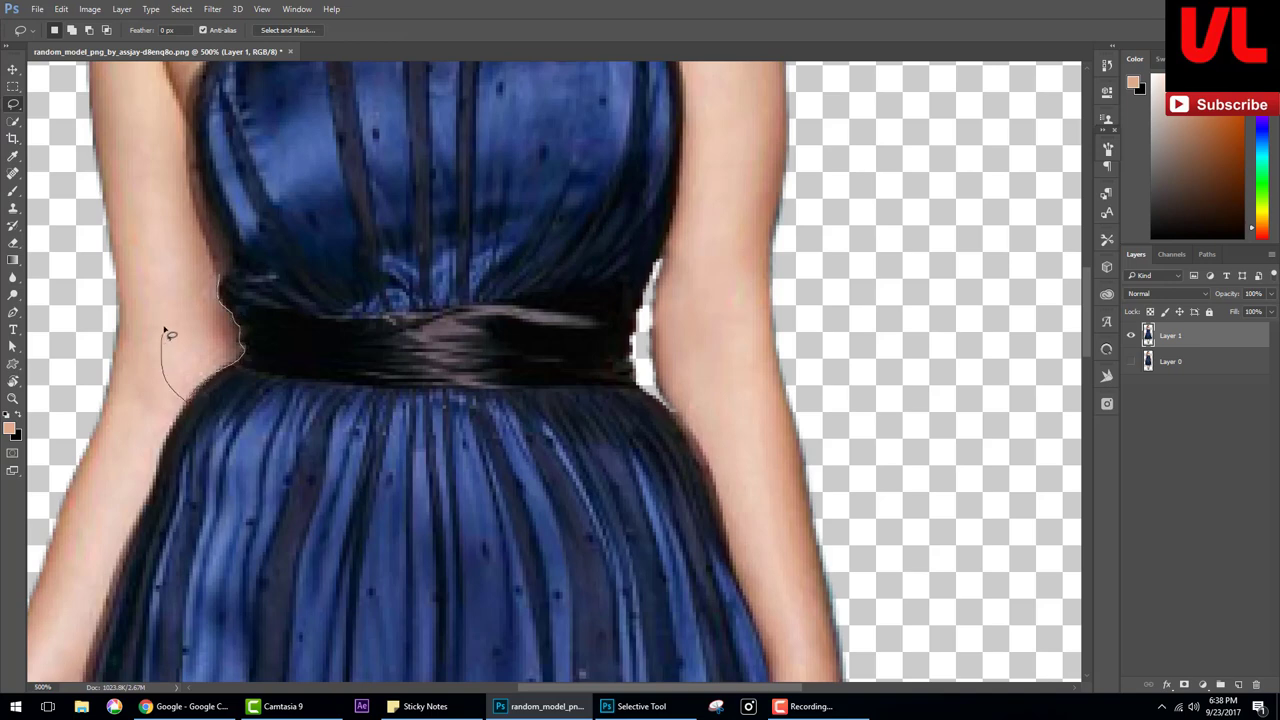
pyautogui.moveTo(205, 253); pyautogui.dragTo(203, 250)
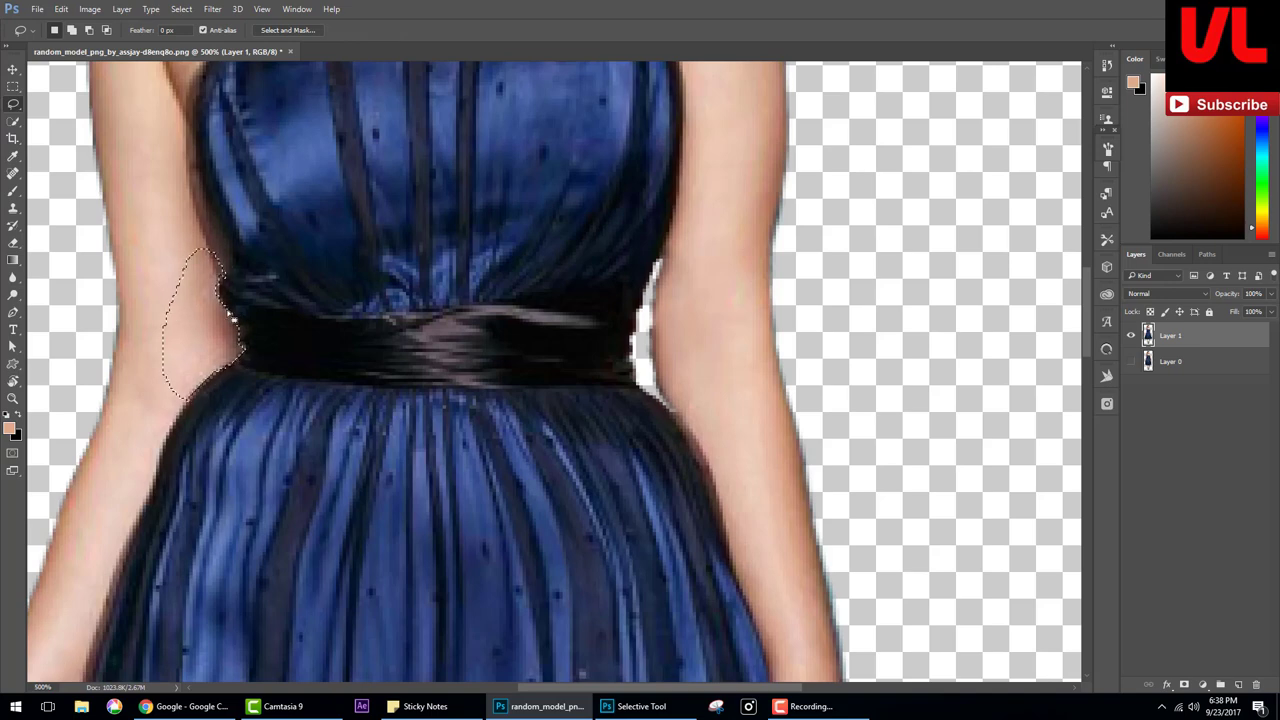
pyautogui.rightClick(201, 297)
pyautogui.click(247, 418)
pyautogui.hotkey('ctrl', 't')
pyautogui.moveTo(224, 325); pyautogui.dragTo(198, 336)
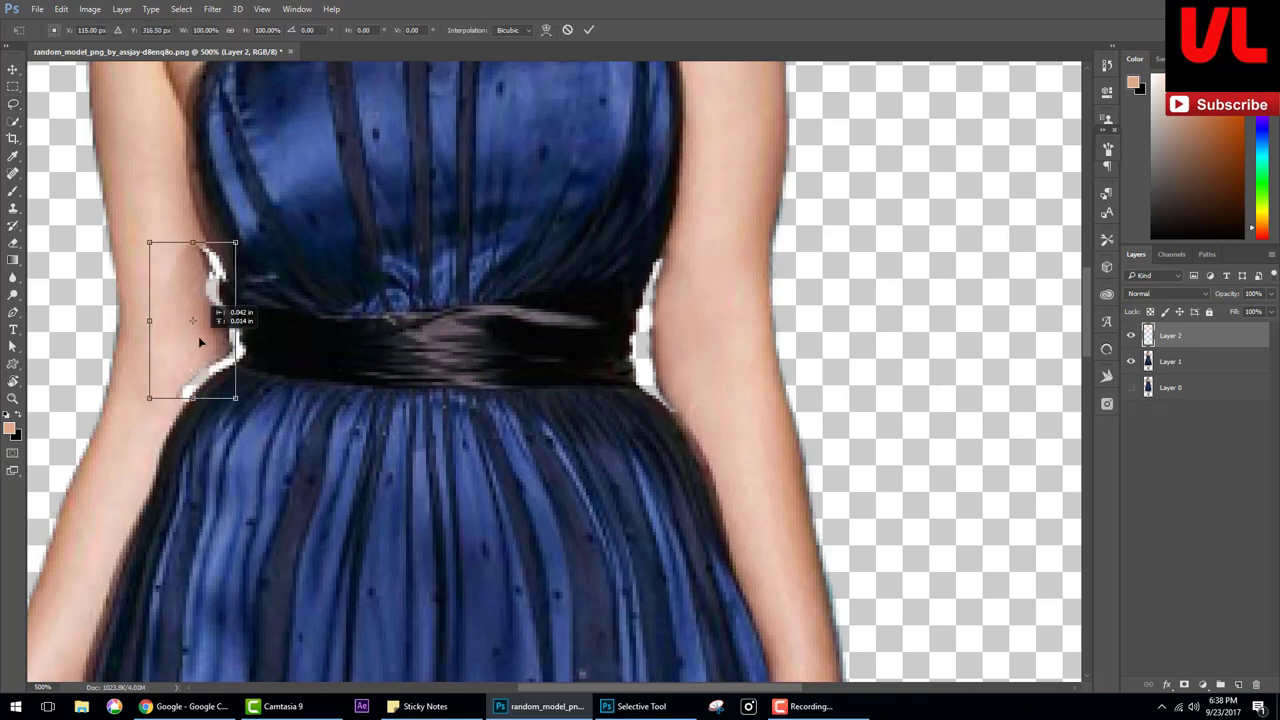
pyautogui.rightClick(197, 347)
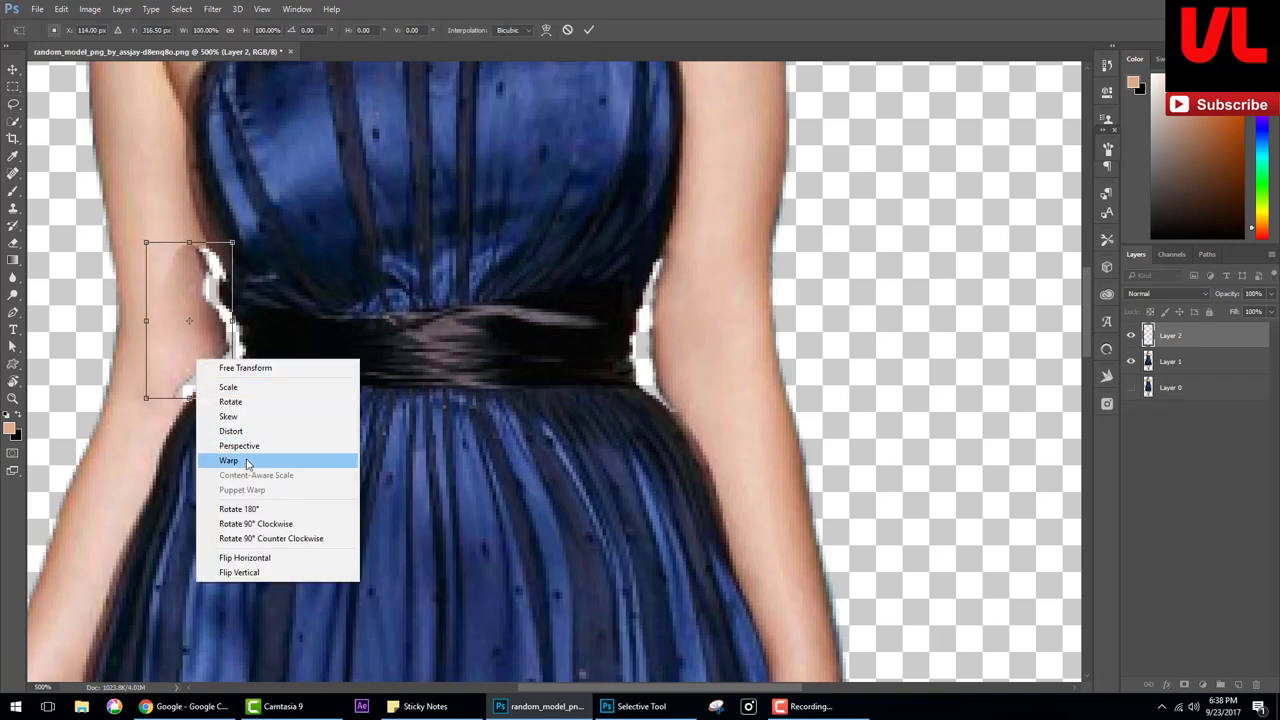
pyautogui.click(300, 460)
# Warp the left arm piece's edges over the waist and commit the transform.
pyautogui.moveTo(190, 398)
pyautogui.mouseDown()
pyautogui.moveTo(177, 400)
pyautogui.moveTo(211, 427)
pyautogui.moveTo(228, 381)
pyautogui.mouseUp()
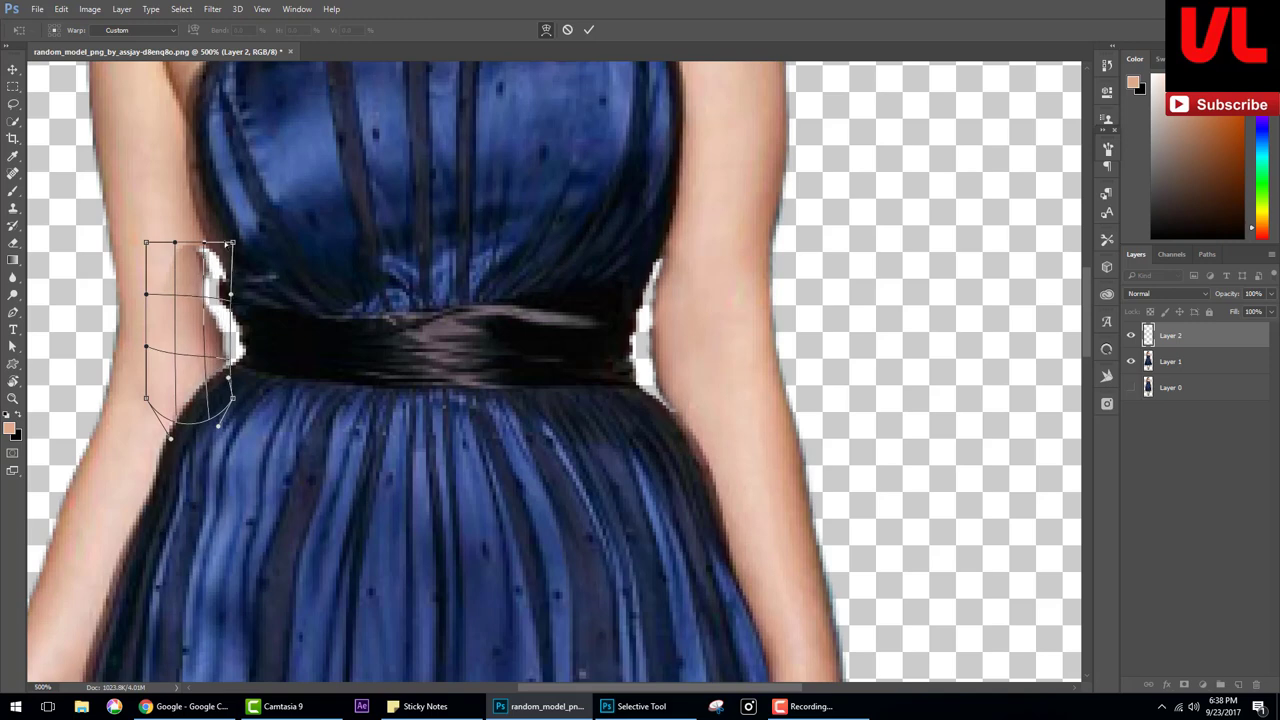
pyautogui.moveTo(232, 242); pyautogui.dragTo(272, 158)
pyautogui.moveTo(202, 296); pyautogui.dragTo(200, 280)
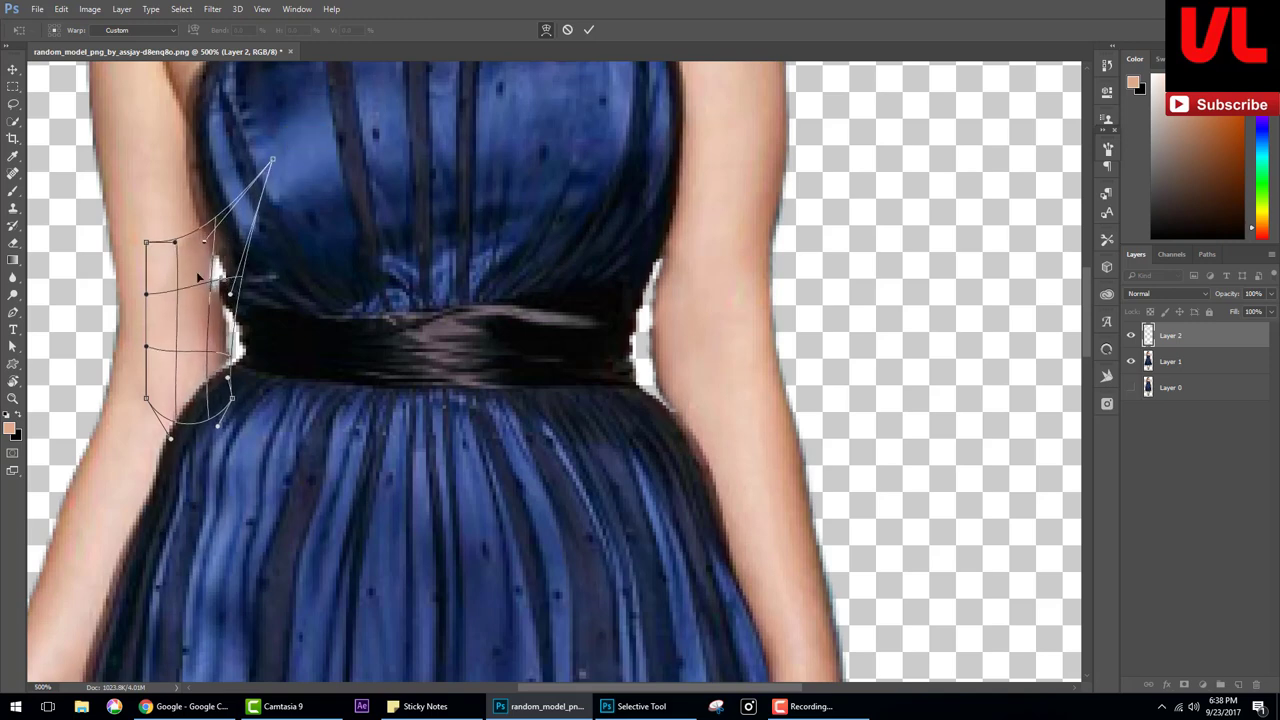
pyautogui.moveTo(146, 242); pyautogui.dragTo(136, 224)
pyautogui.press('Return')
pyautogui.press('l')
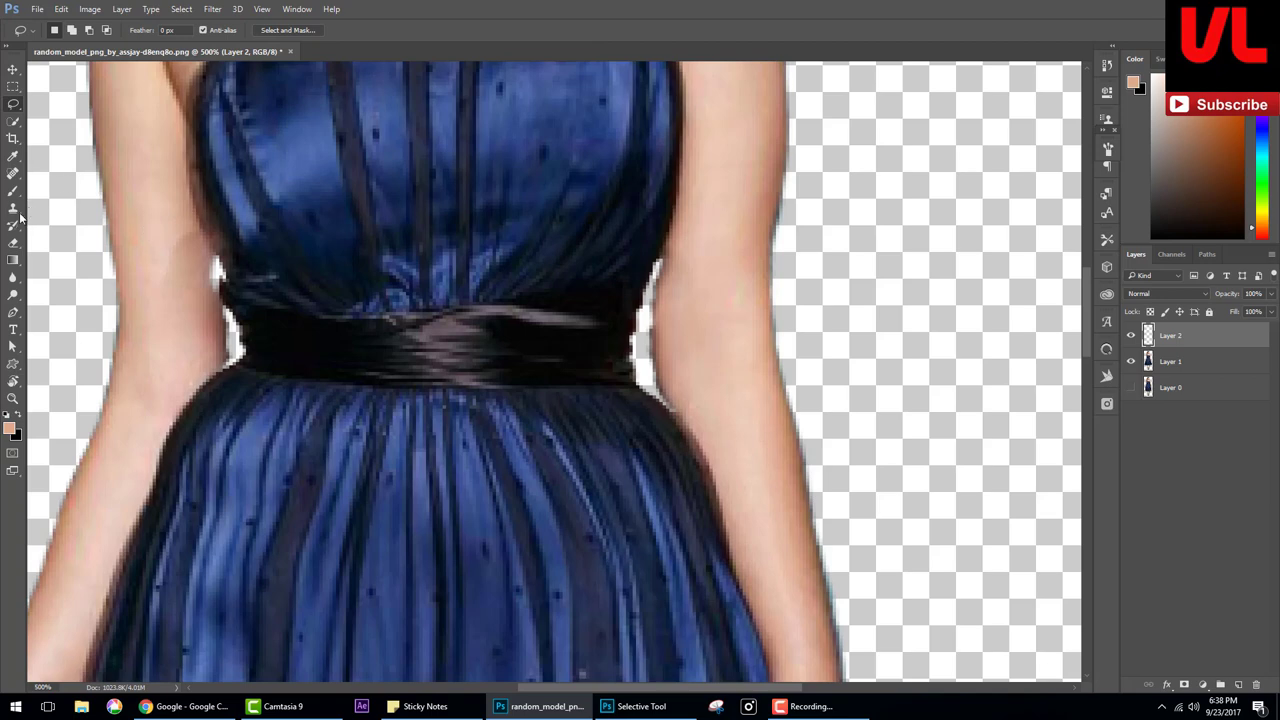
pyautogui.click(13, 242)
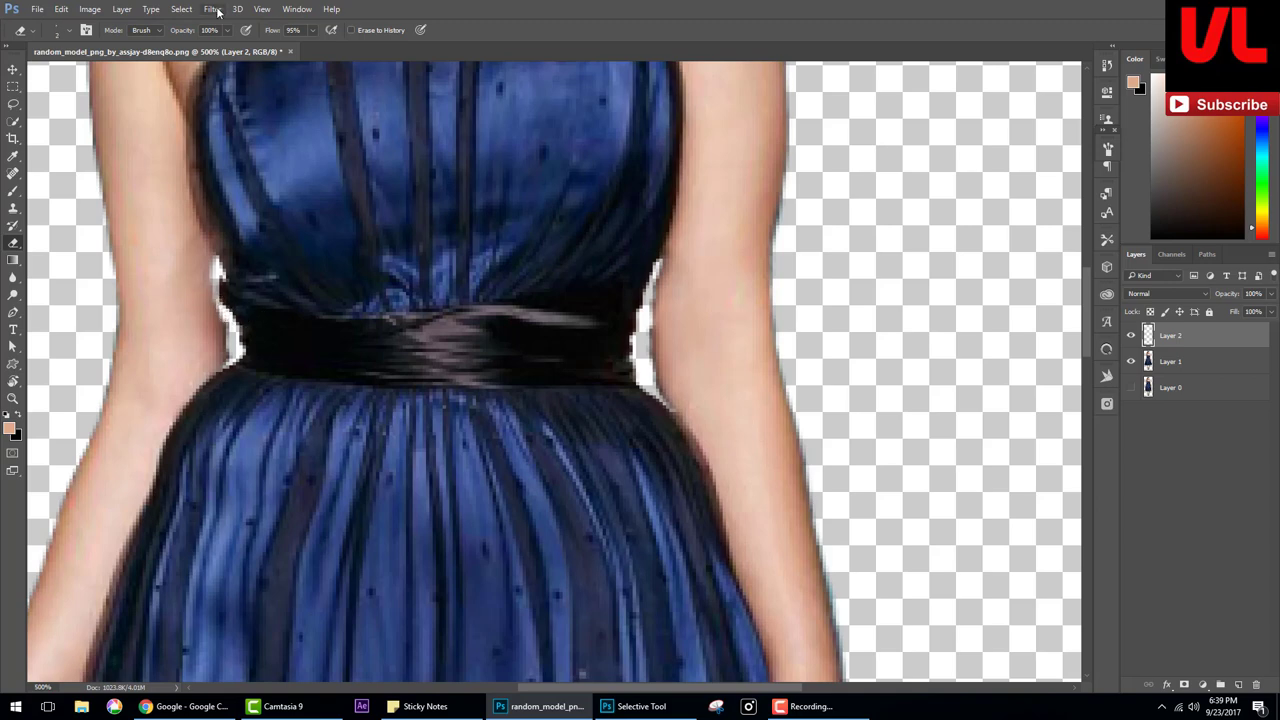
# Merge Layer 1 and Layer 2 and reopen Liquify on the result.
pyautogui.keyDown('ctrl'); pyautogui.click(1207, 357); pyautogui.keyUp('ctrl')
pyautogui.hotkey('ctrl', 'e')
pyautogui.click(212, 8)
pyautogui.click(235, 113)
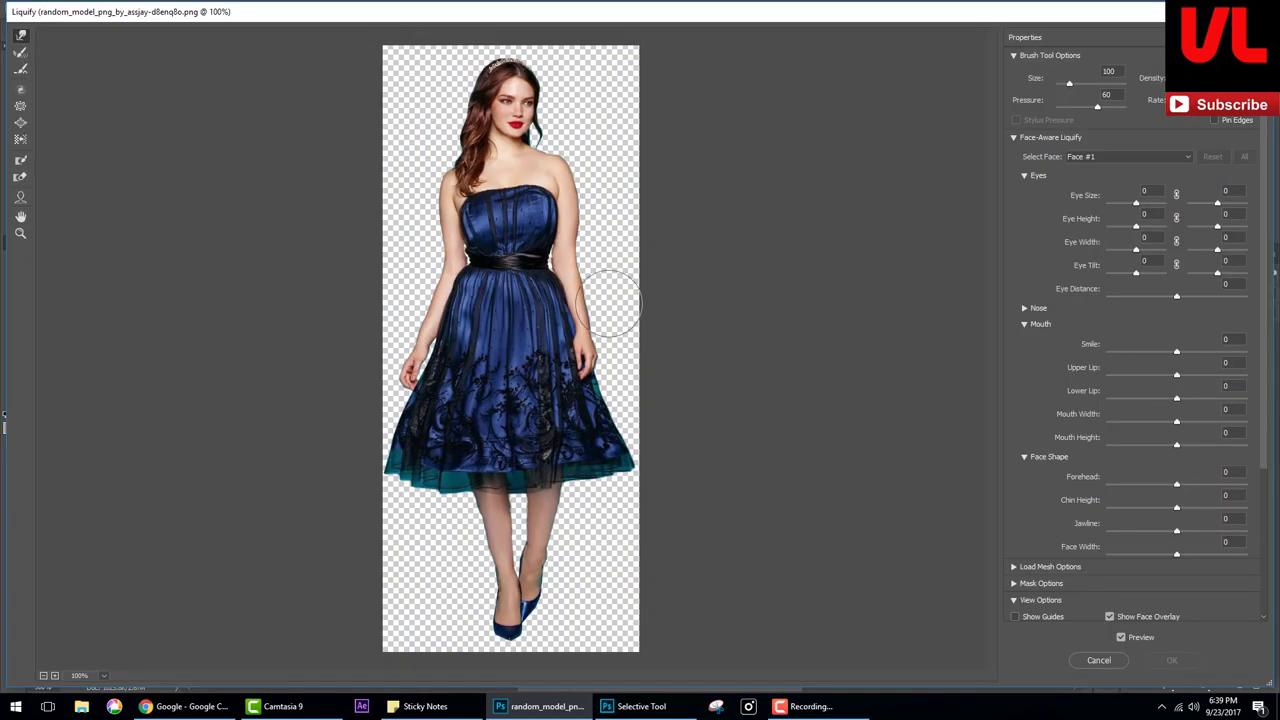
# Push the waist edges inward with a small Forward Warp brush and apply Liquify.
pyautogui.scroll(2, 606, 297)
pyautogui.scroll(1, 608, 374)
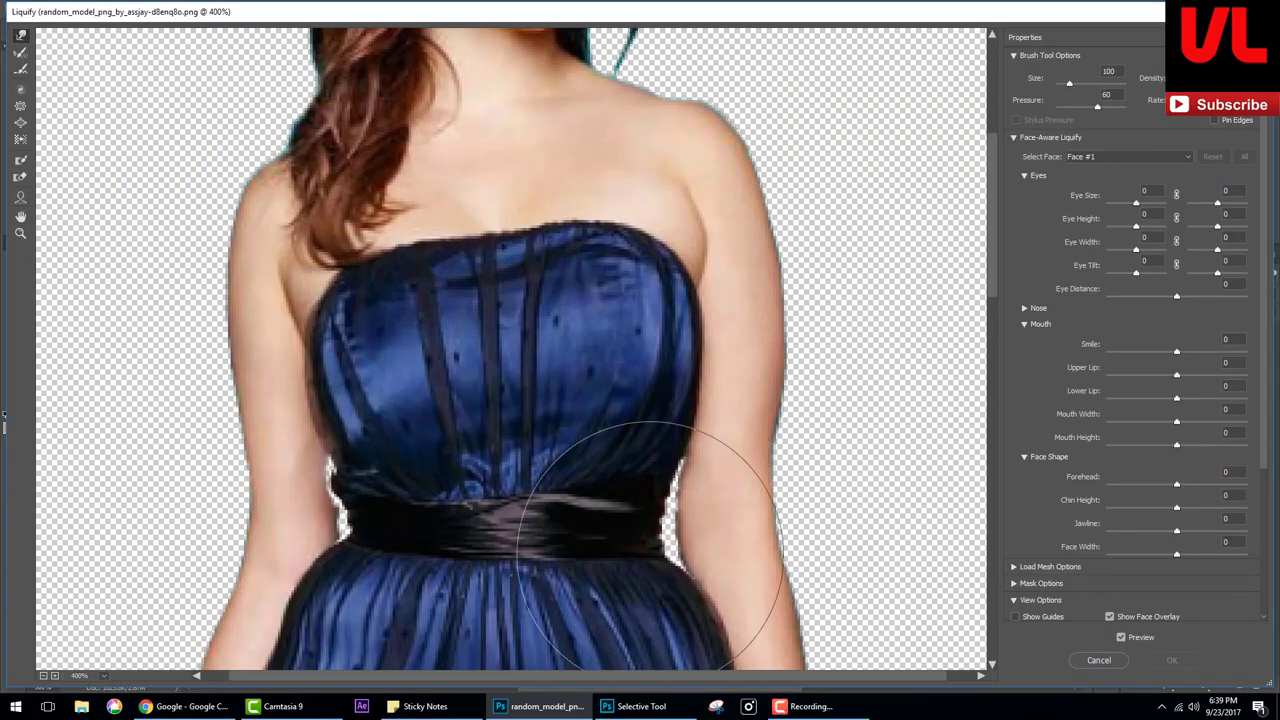
pyautogui.moveTo(648, 548); pyautogui.dragTo(600, 458)
pyautogui.press('[')
pyautogui.press('[')
pyautogui.press('[')
pyautogui.moveTo(662, 414); pyautogui.dragTo(652, 416)
pyautogui.press('[')
pyautogui.press('[')
pyautogui.press('[')
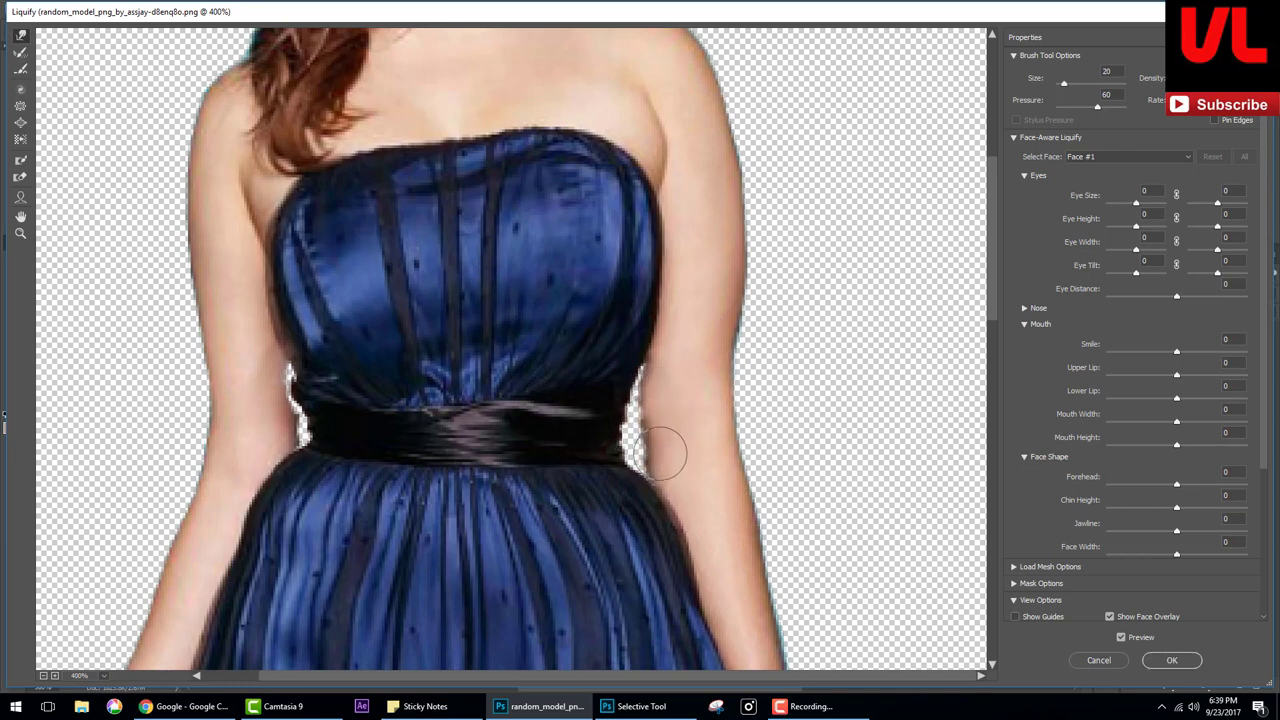
pyautogui.press('[')
pyautogui.press('[')
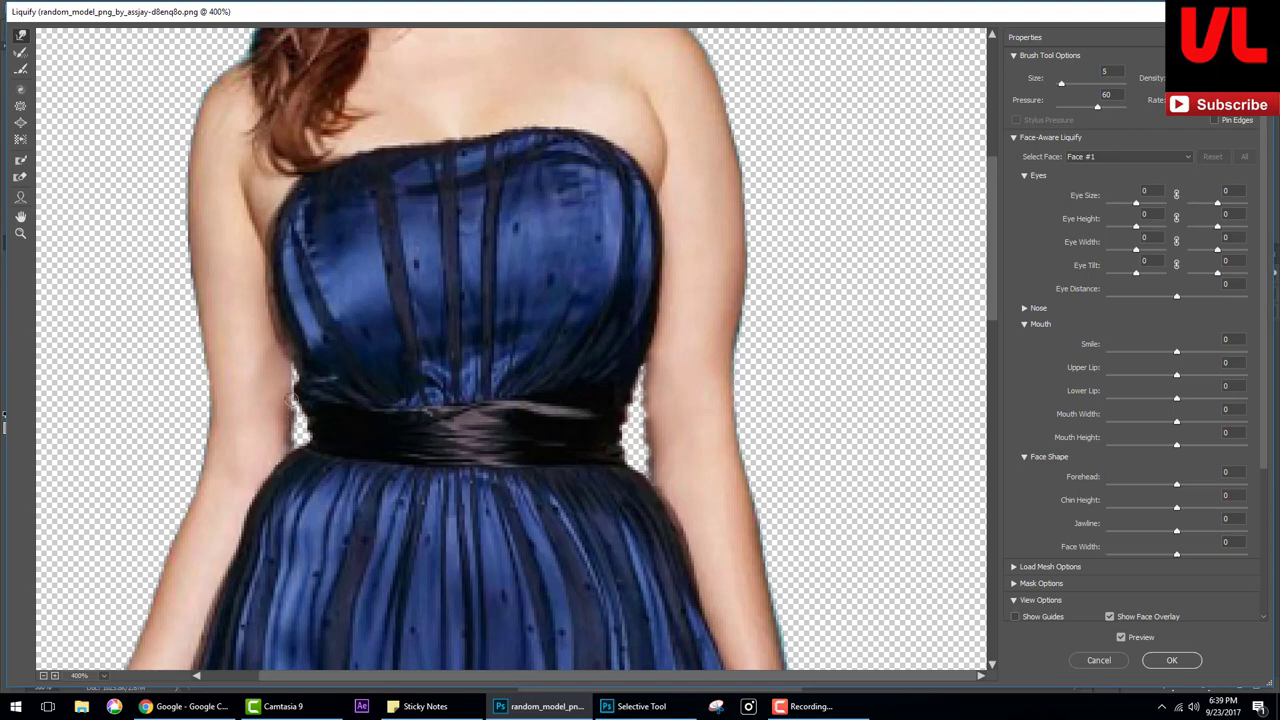
pyautogui.moveTo(292, 398); pyautogui.dragTo(288, 384)
pyautogui.click(1171, 660)
# Select the Smudge tool and reduce its brush size.
pyautogui.rightClick(14, 295)
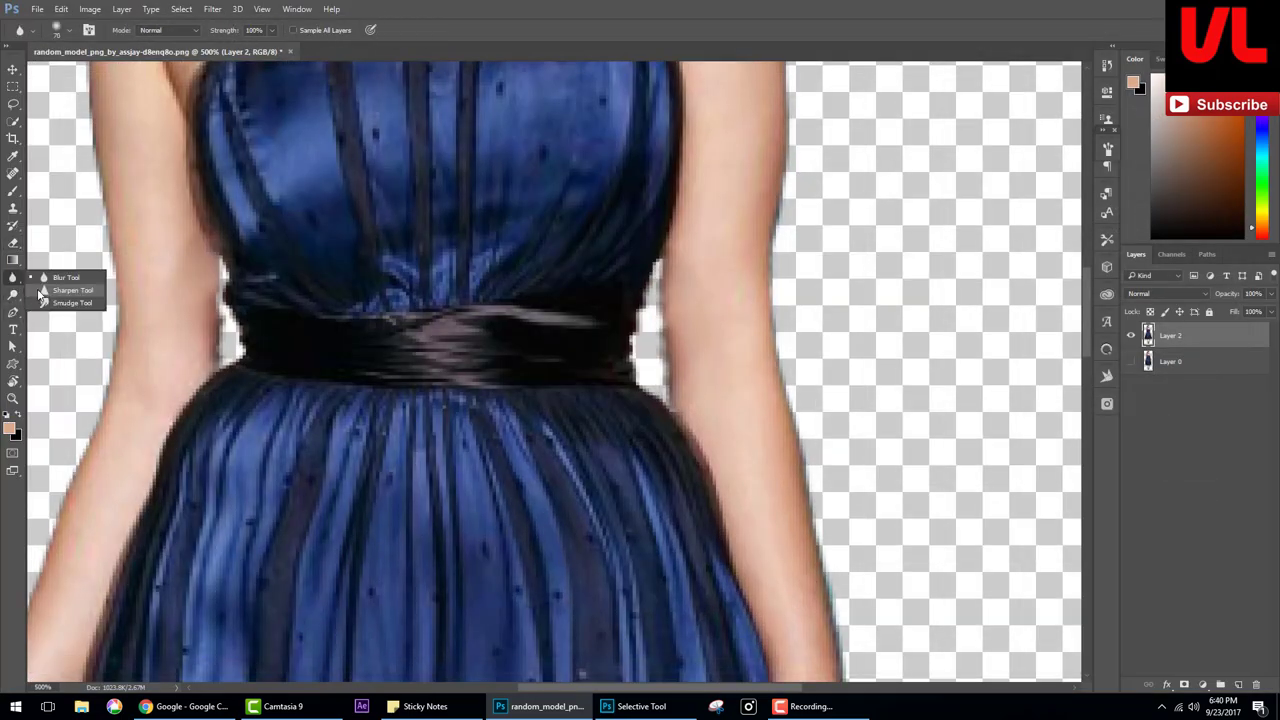
pyautogui.click(60, 304)
pyautogui.rightClick(808, 274)
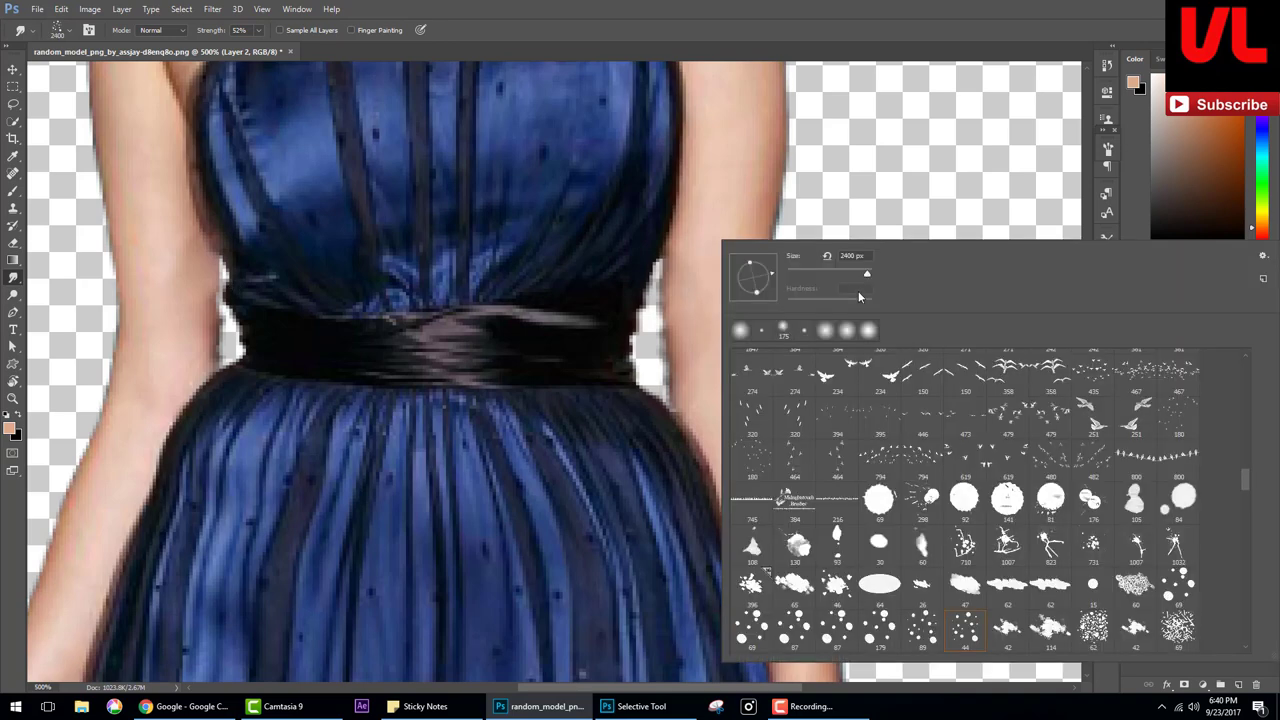
pyautogui.moveTo(806, 273); pyautogui.dragTo(800, 275)
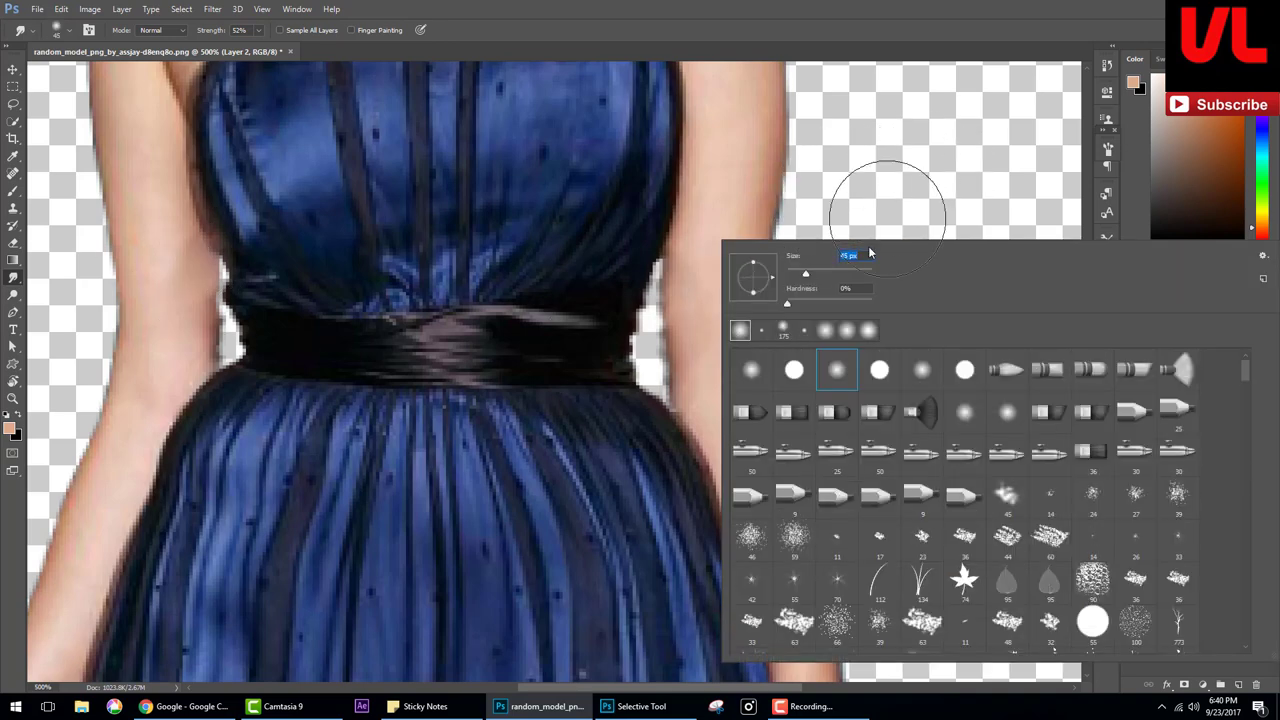
pyautogui.click(849, 171)
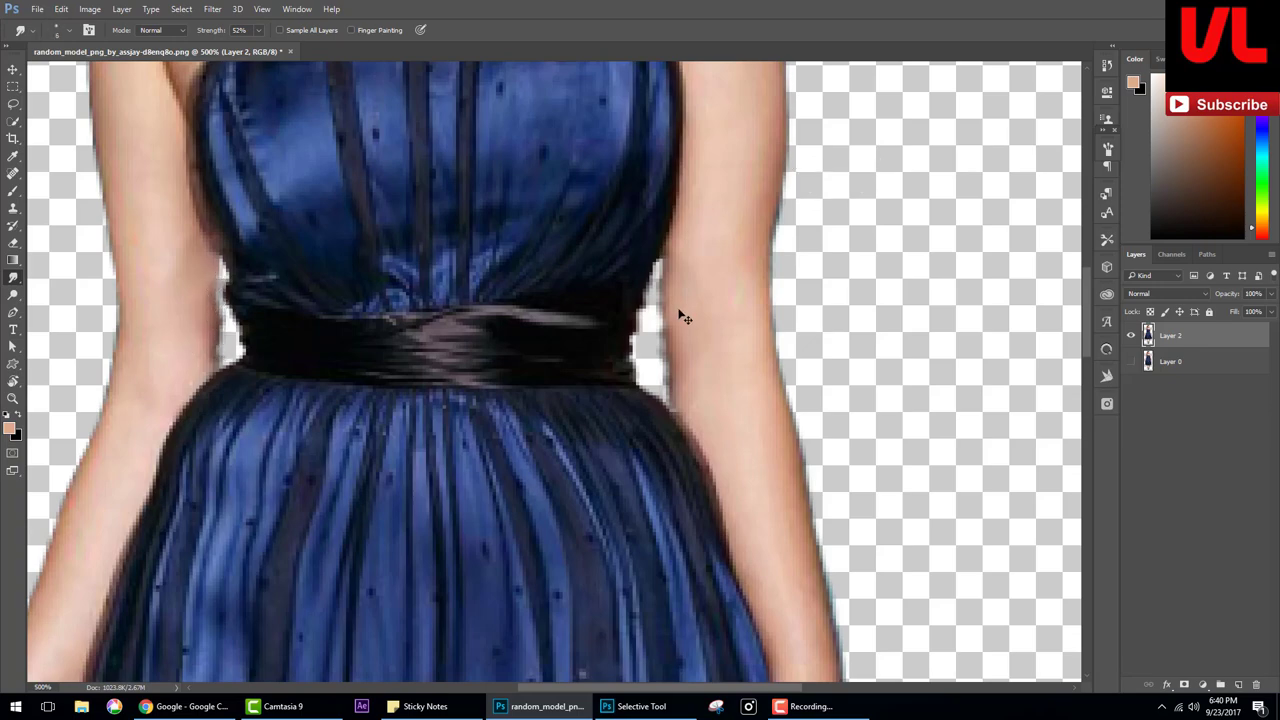
# Return to 100% view with the Brush tool and reopen Liquify on the full figure.
pyautogui.hotkey('ctrl', '1')
pyautogui.click(13, 191)
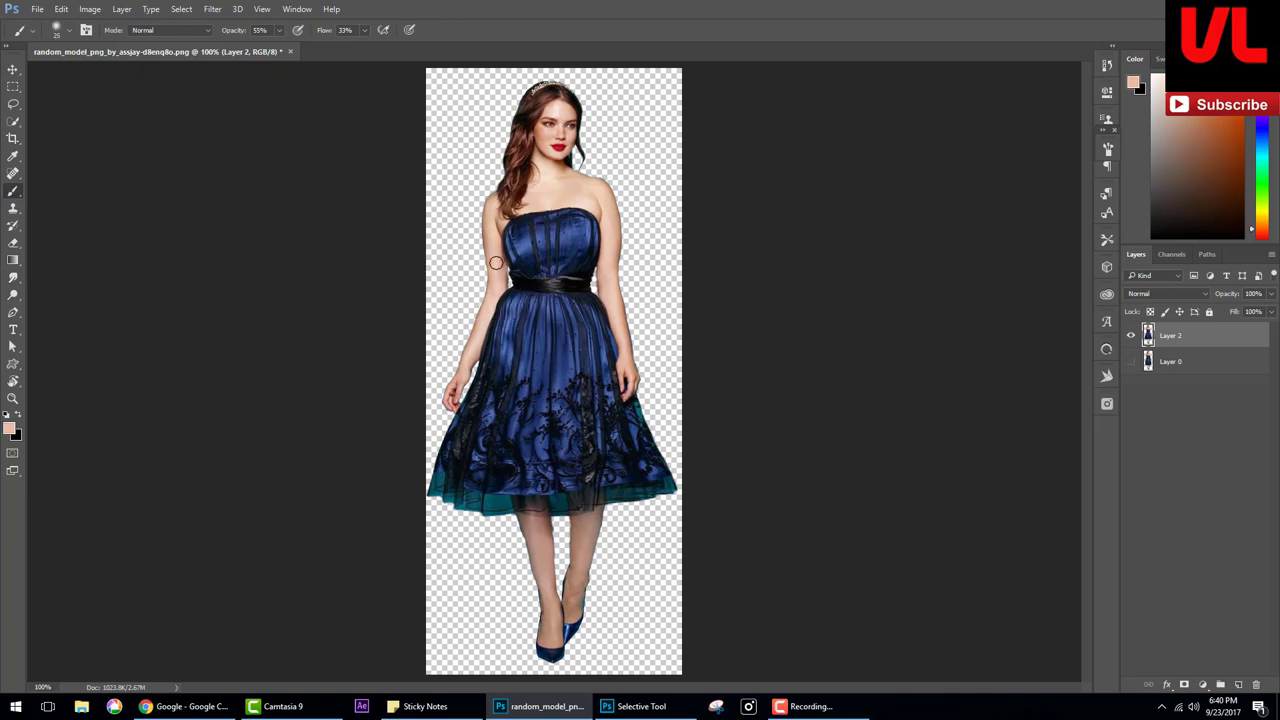
pyautogui.hotkey('ctrl', '-')
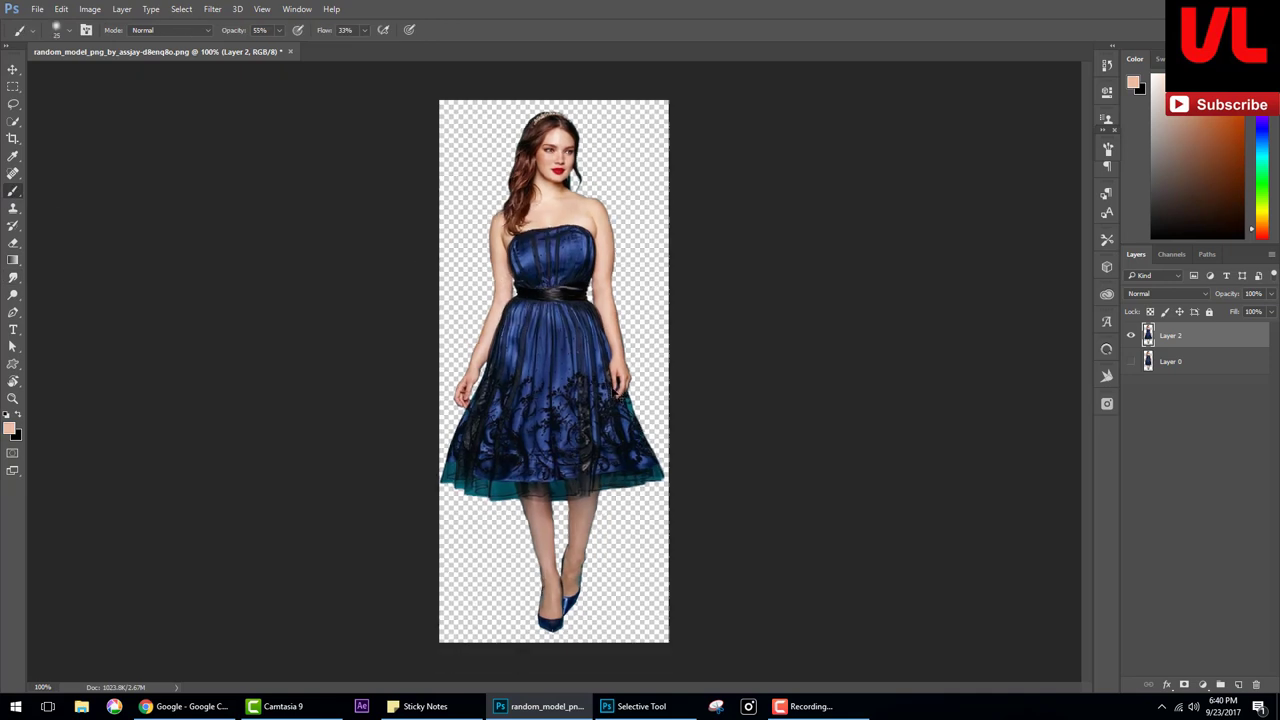
pyautogui.hotkey('ctrl', '+')
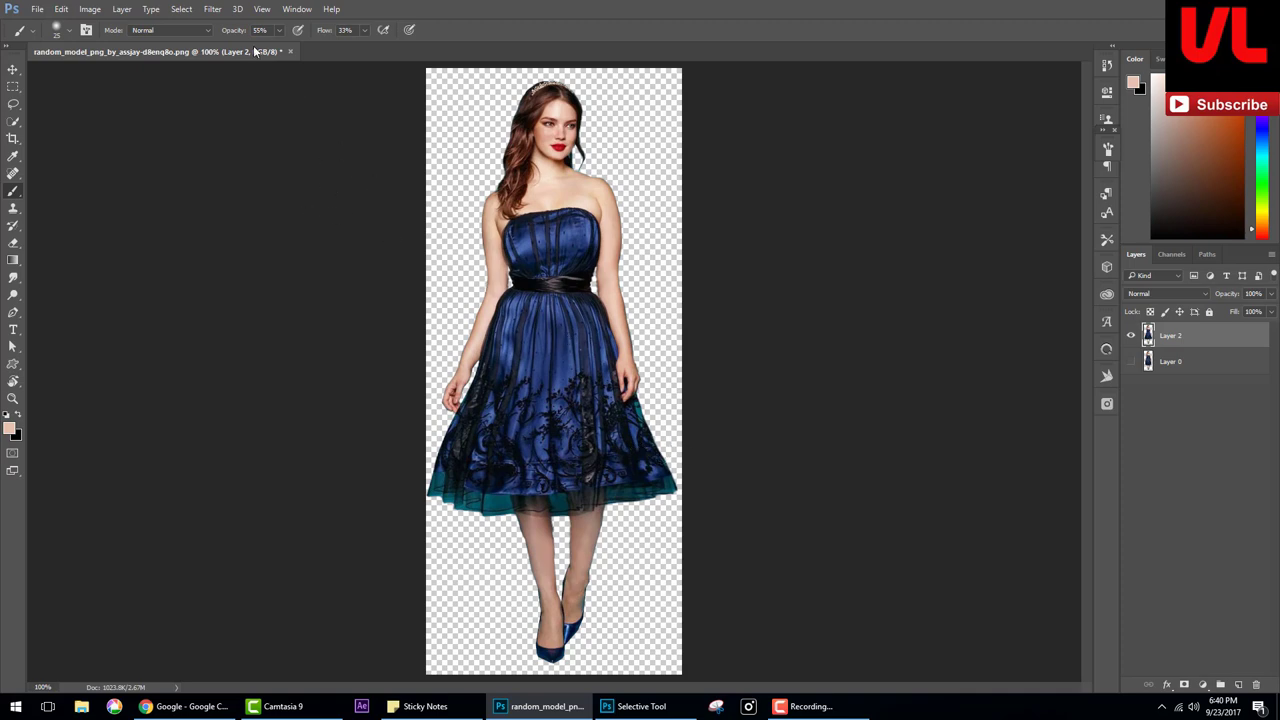
pyautogui.click(209, 9)
pyautogui.click(240, 113)
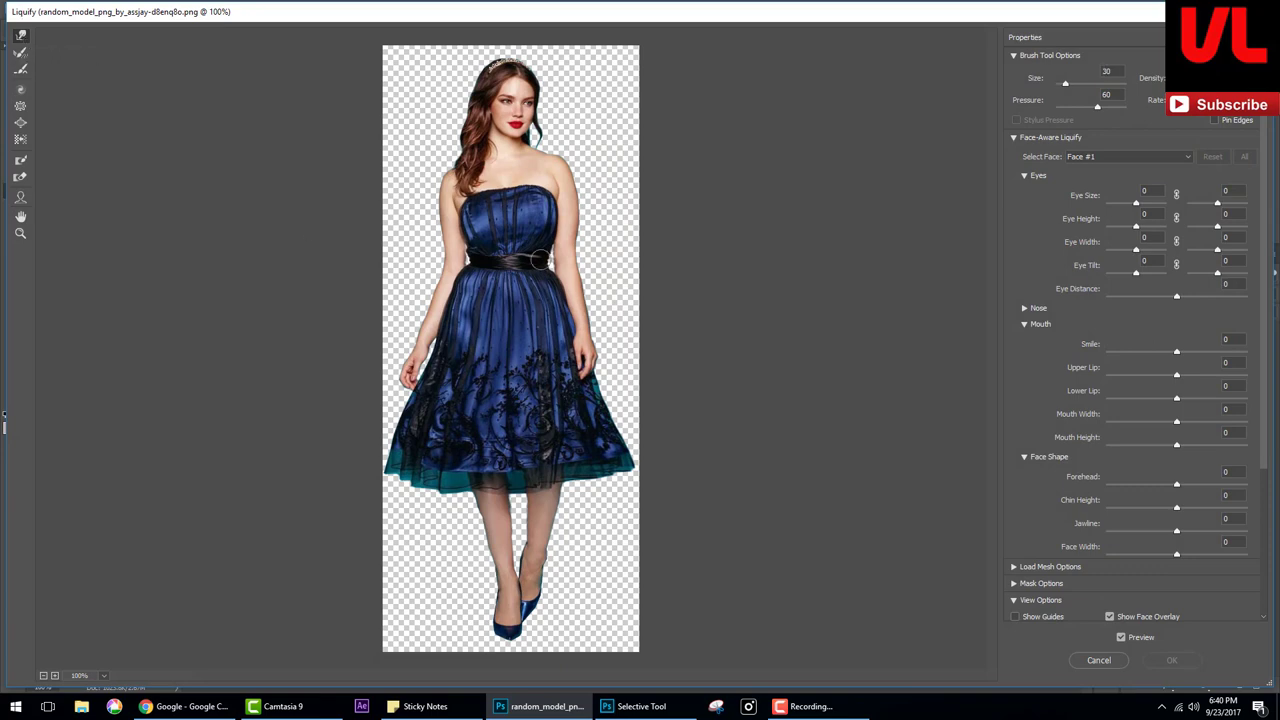
# Resize the Forward Warp brush to 70, push the waist sides further in, and apply Liquify.
pyautogui.press(']')
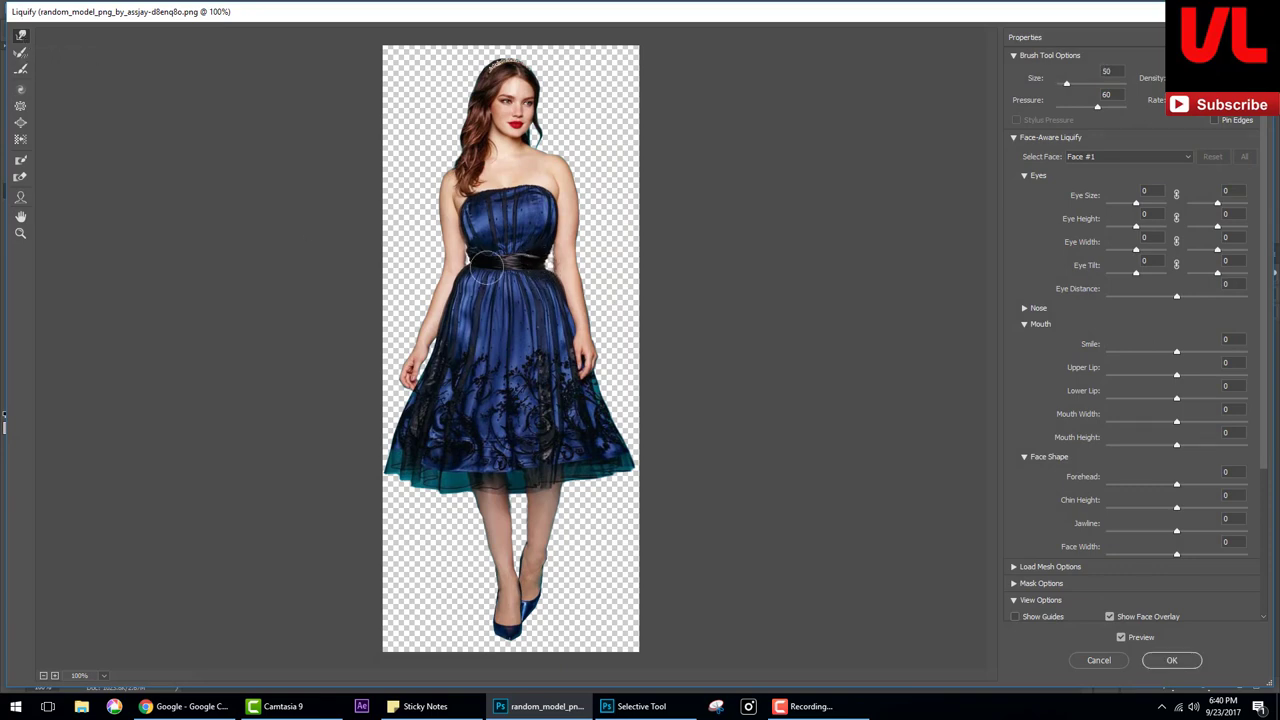
pyautogui.press('[')
pyautogui.press(']')
pyautogui.press(']')
pyautogui.press(']')
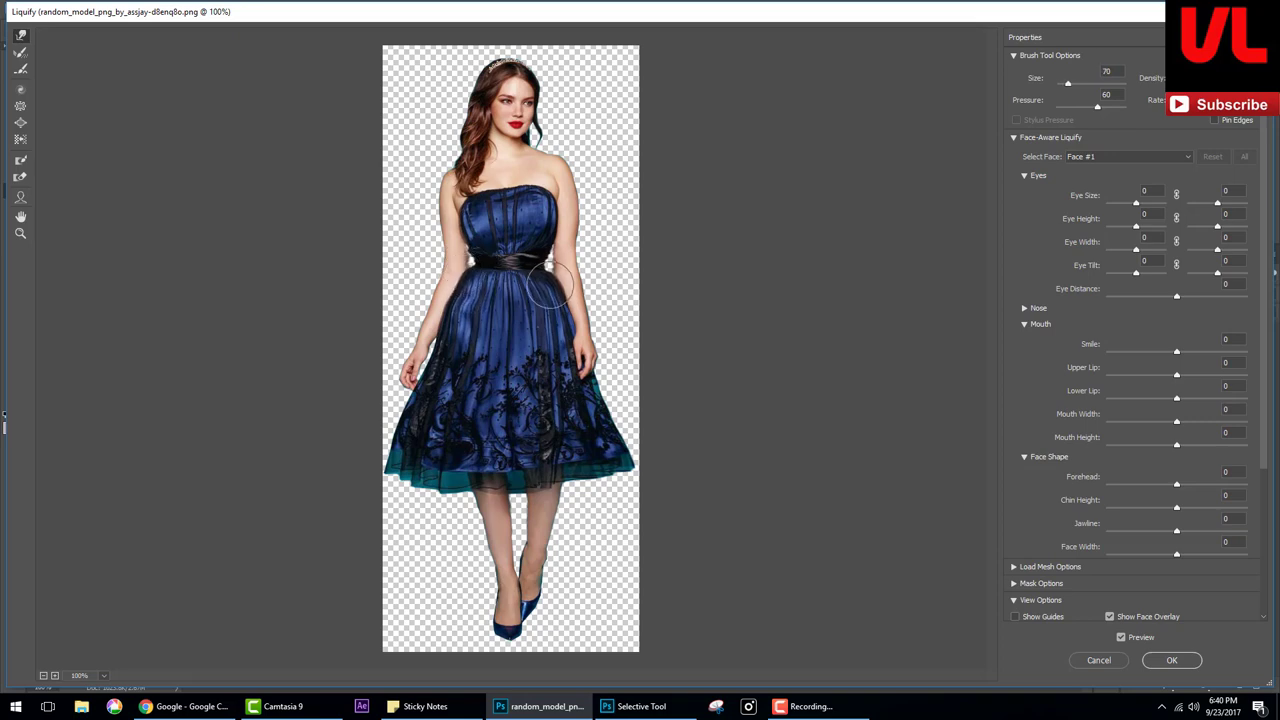
pyautogui.press(']')
pyautogui.press(']')
pyautogui.press('Return')
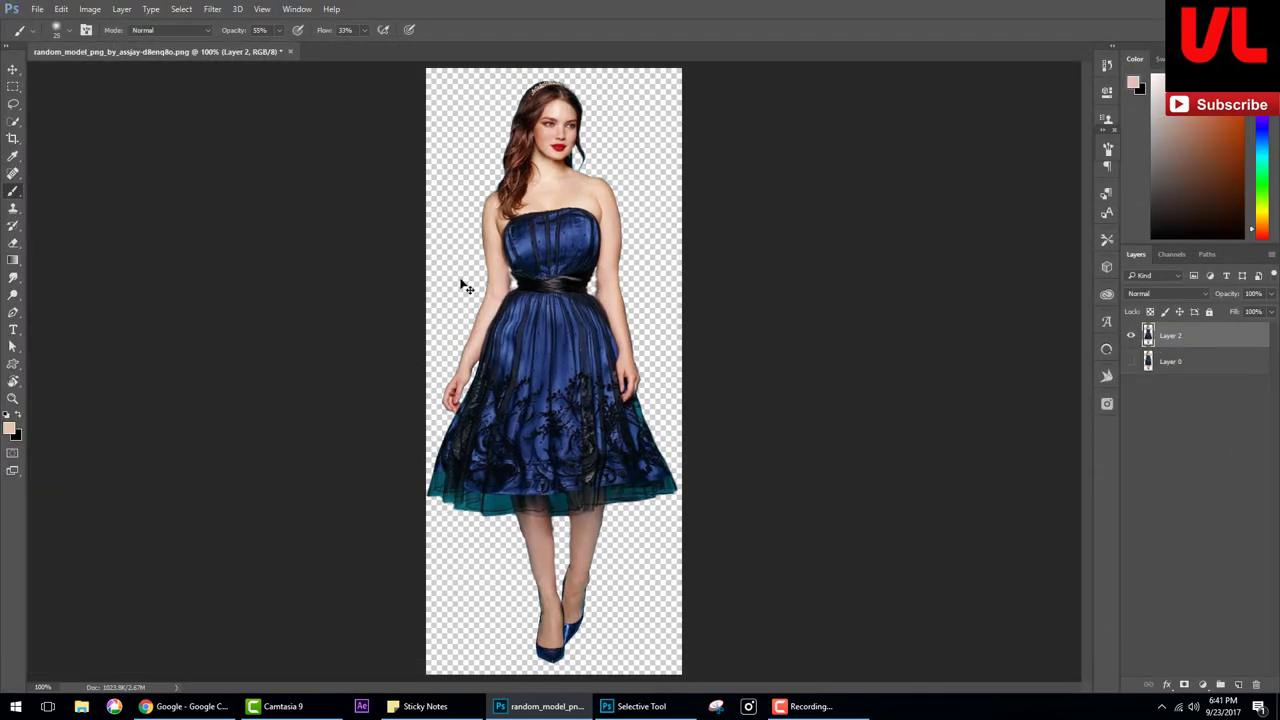
pyautogui.hotkey('ctrl', '+')
pyautogui.hotkey('ctrl', '+')
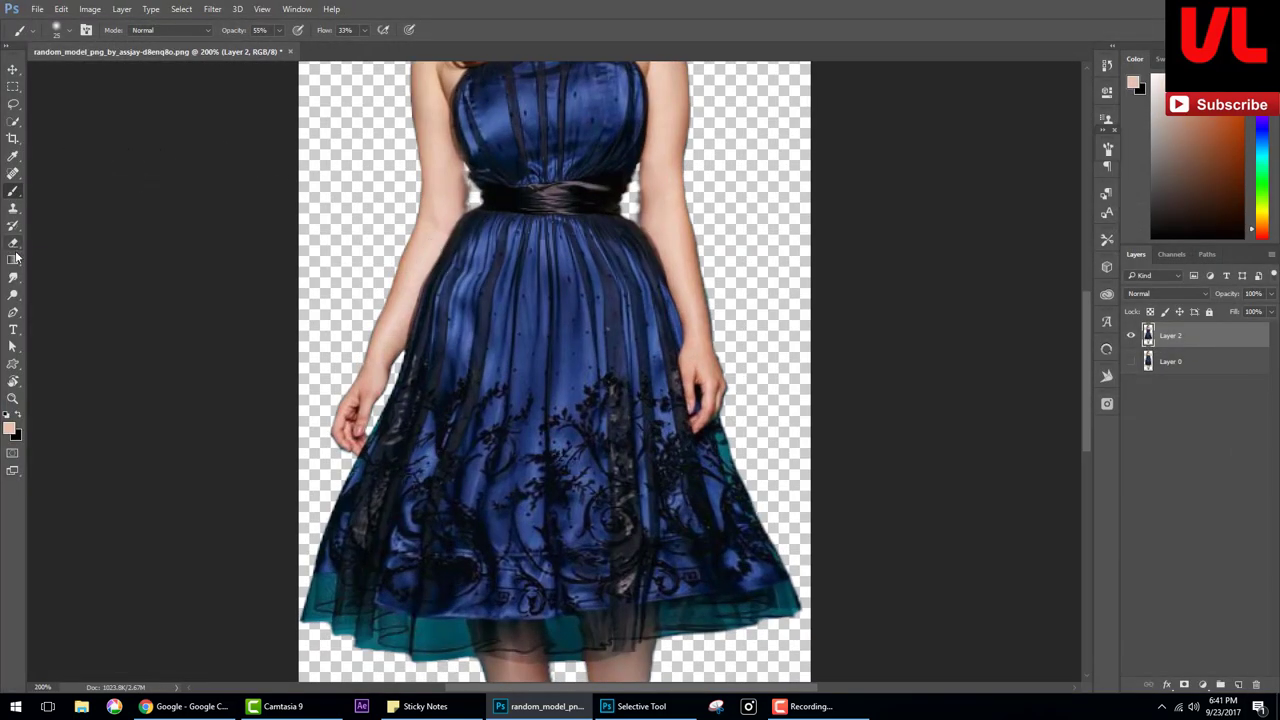
# Push the model's waist inward with a smaller Smudge brush, then zoom out to the whole figure.
pyautogui.click(13, 277)
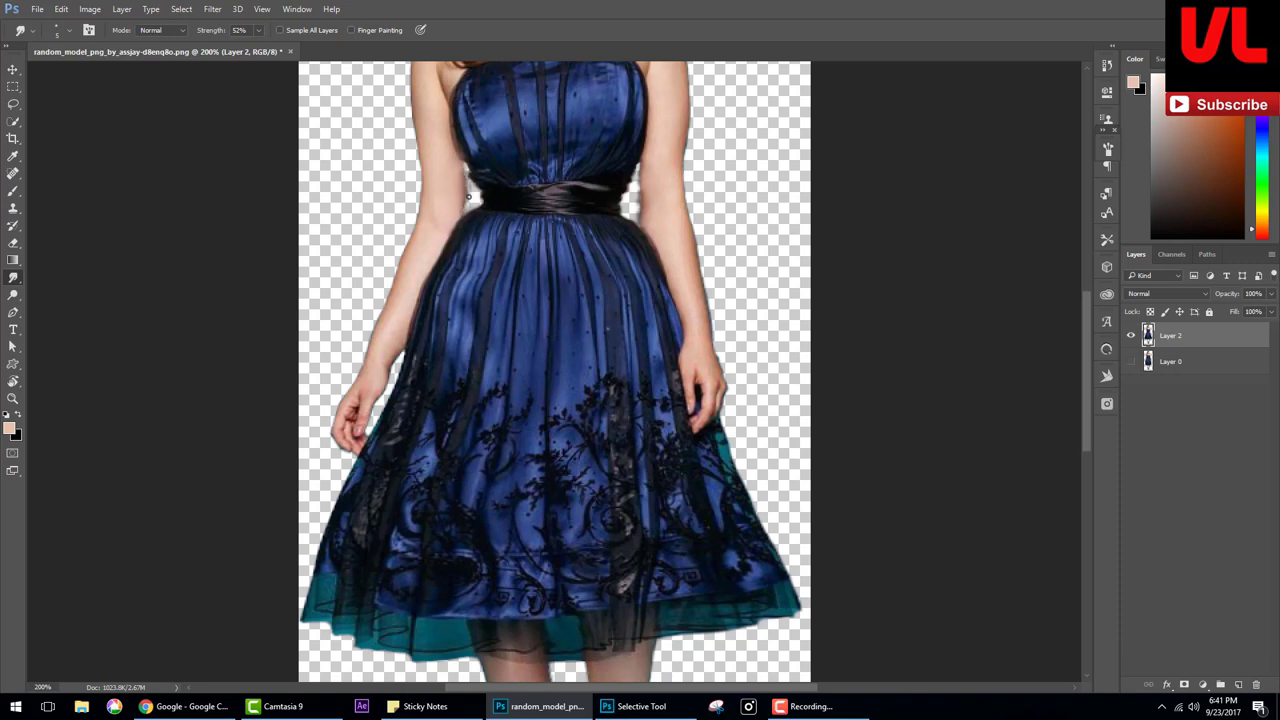
pyautogui.press('[')
pyautogui.hotkey('ctrl', '-')
pyautogui.hotkey('ctrl', '-')
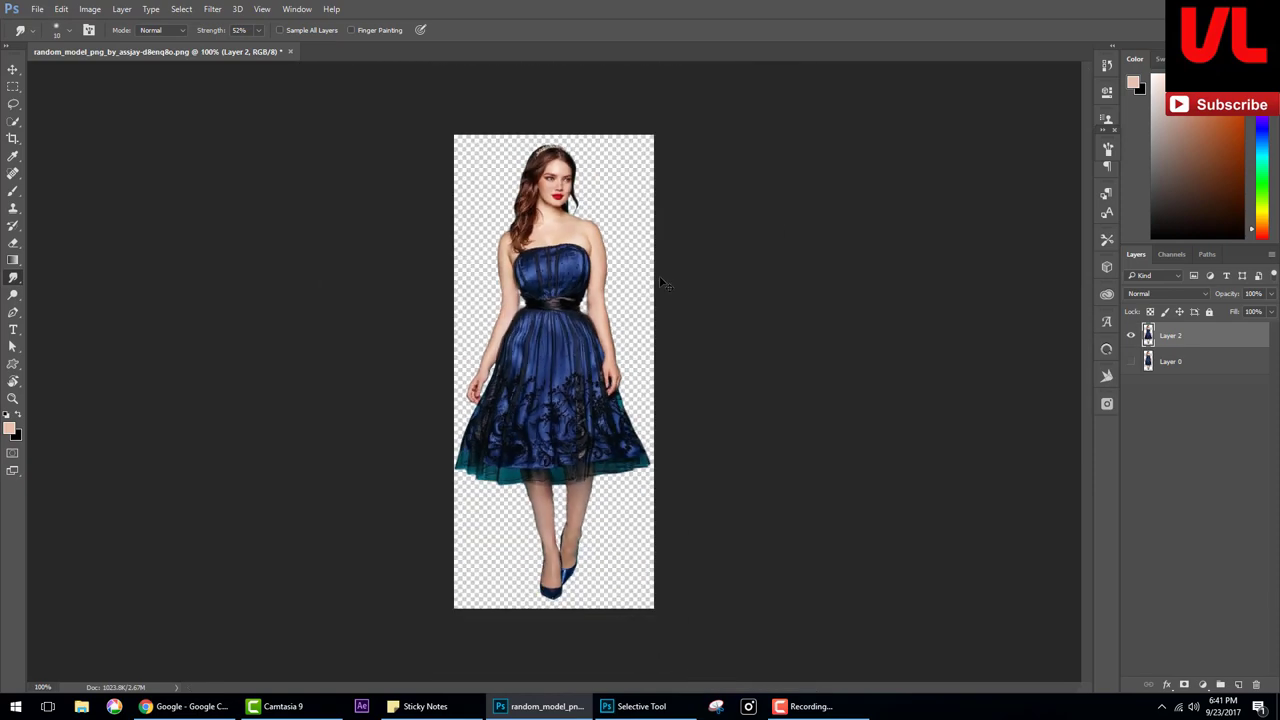
pyautogui.hotkey('ctrl', '+')
pyautogui.hotkey('ctrl', '+')
pyautogui.hotkey('ctrl', '-')
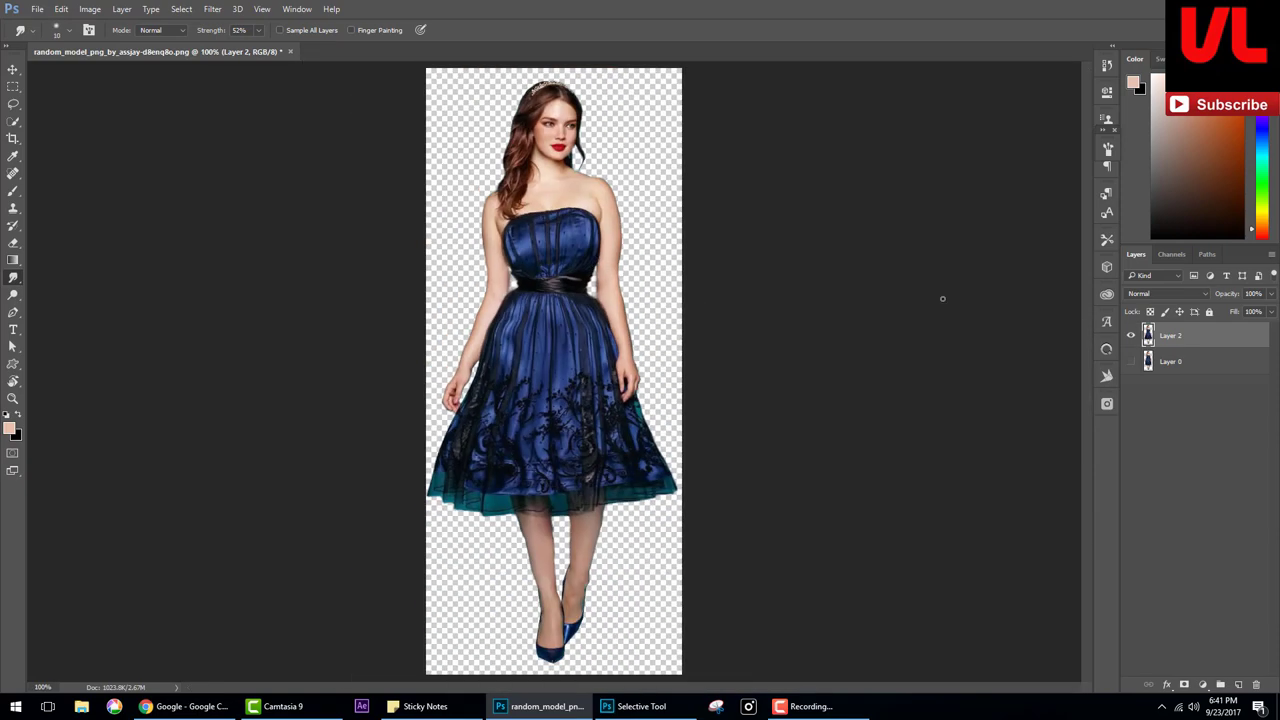
# Stretch the model slightly taller from the top edge with Free Transform.
pyautogui.click(10, 66)
pyautogui.hotkey('ctrl', 't')
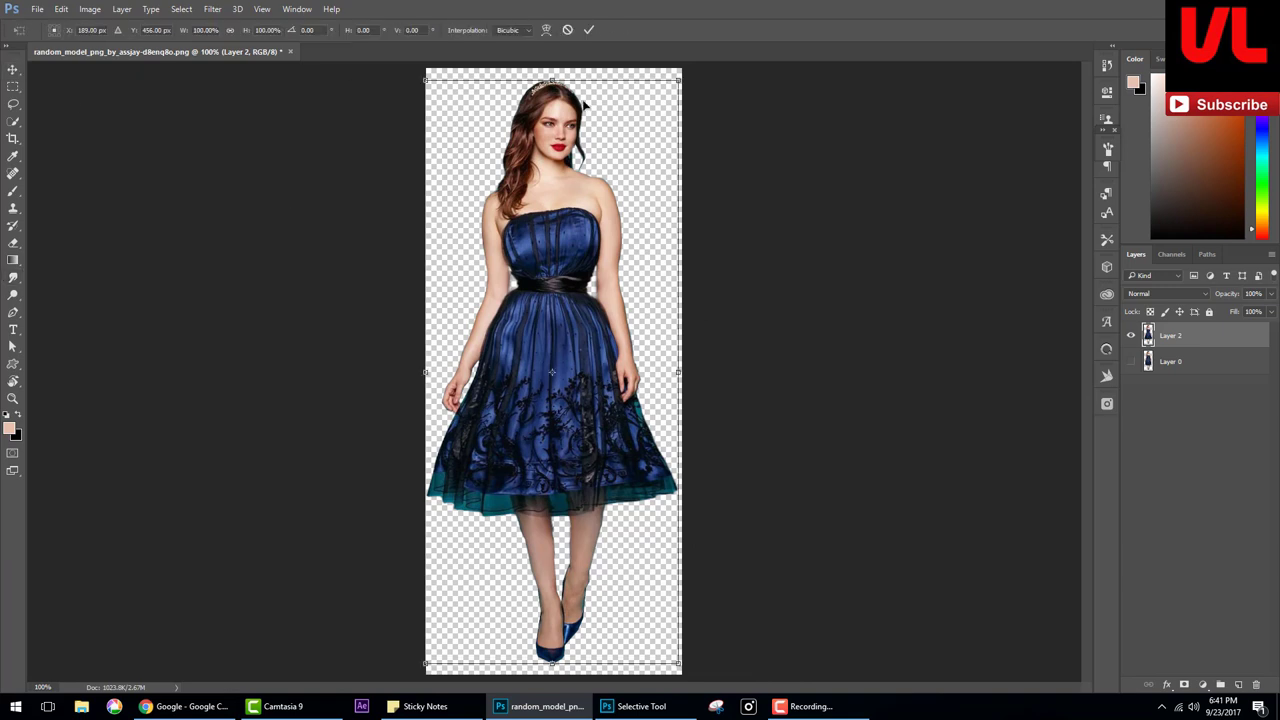
pyautogui.moveTo(553, 70)
pyautogui.mouseDown()
pyautogui.moveTo(552, 97)
pyautogui.moveTo(552, 84)
pyautogui.mouseUp()
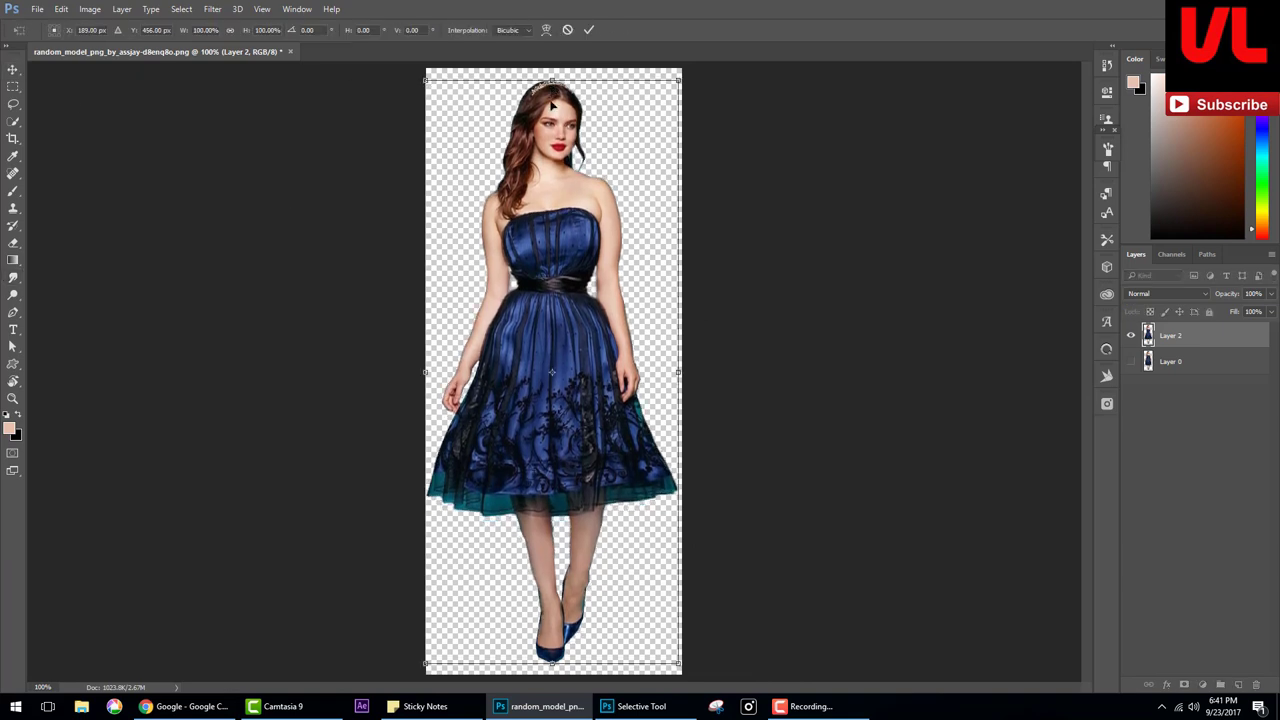
pyautogui.press('Return')
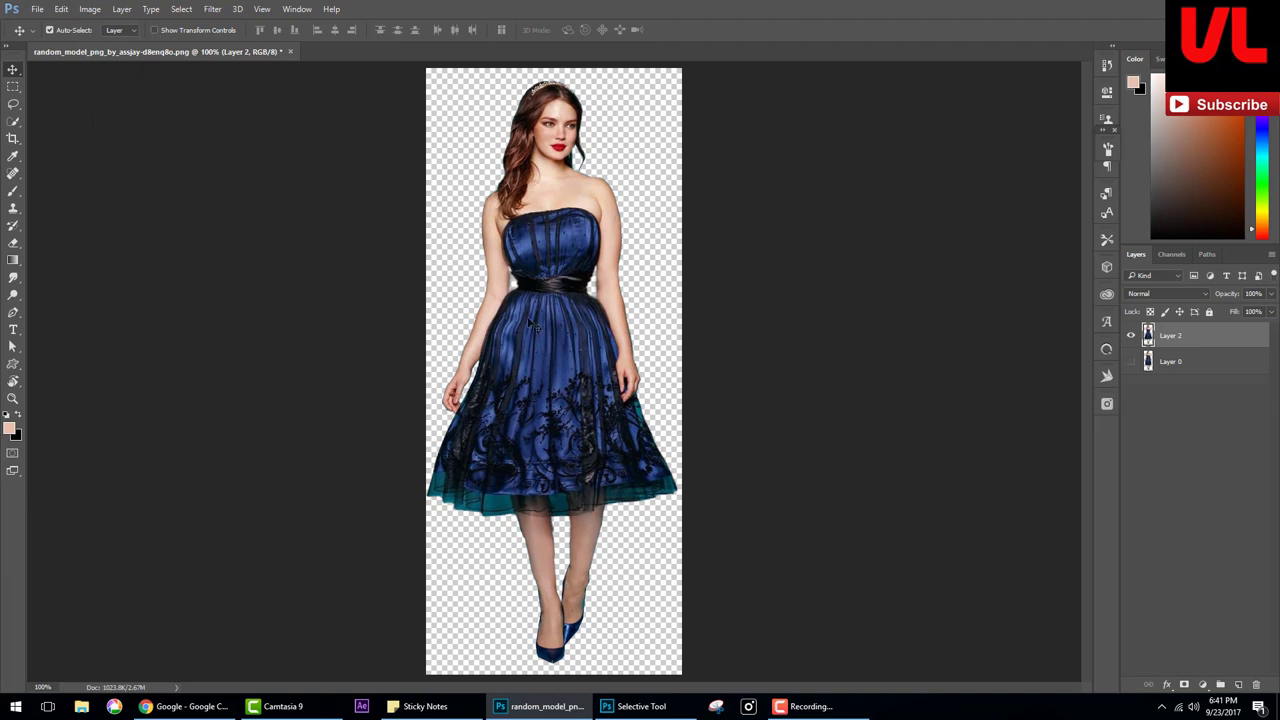
# Apply another Liquify slimming pass to the model with an enlarged brush.
pyautogui.click(212, 9)
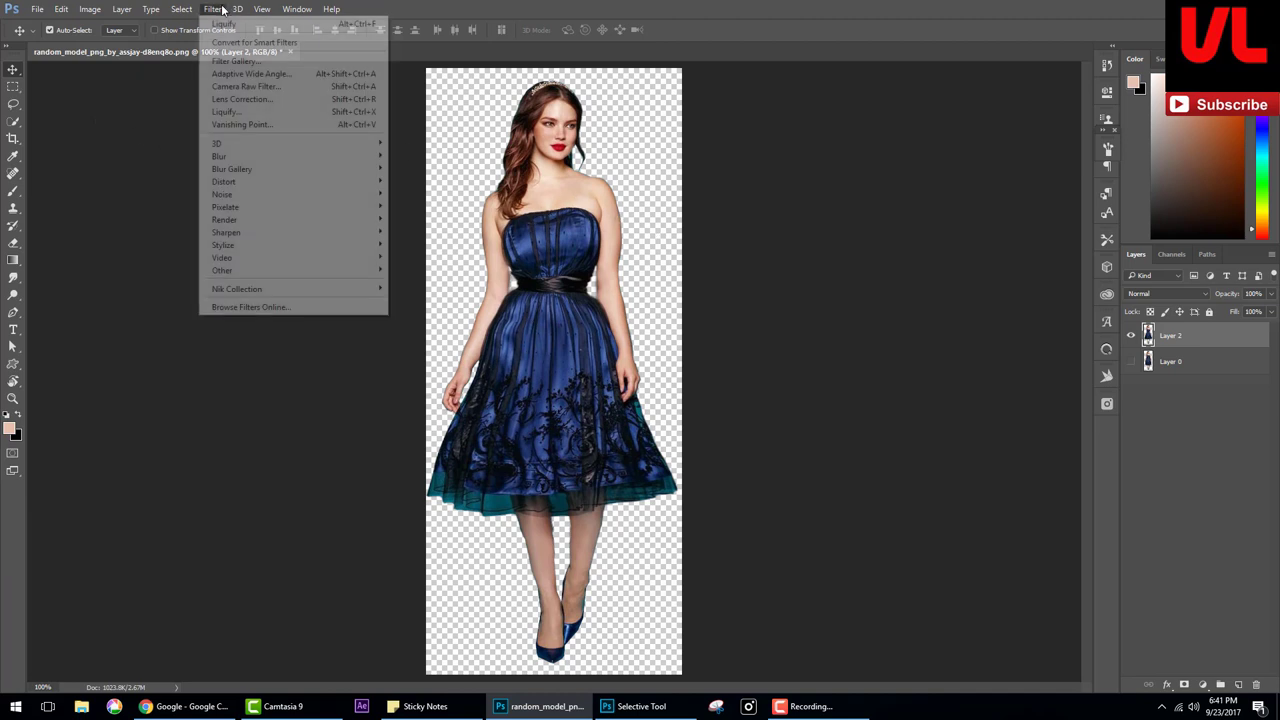
pyautogui.click(240, 116)
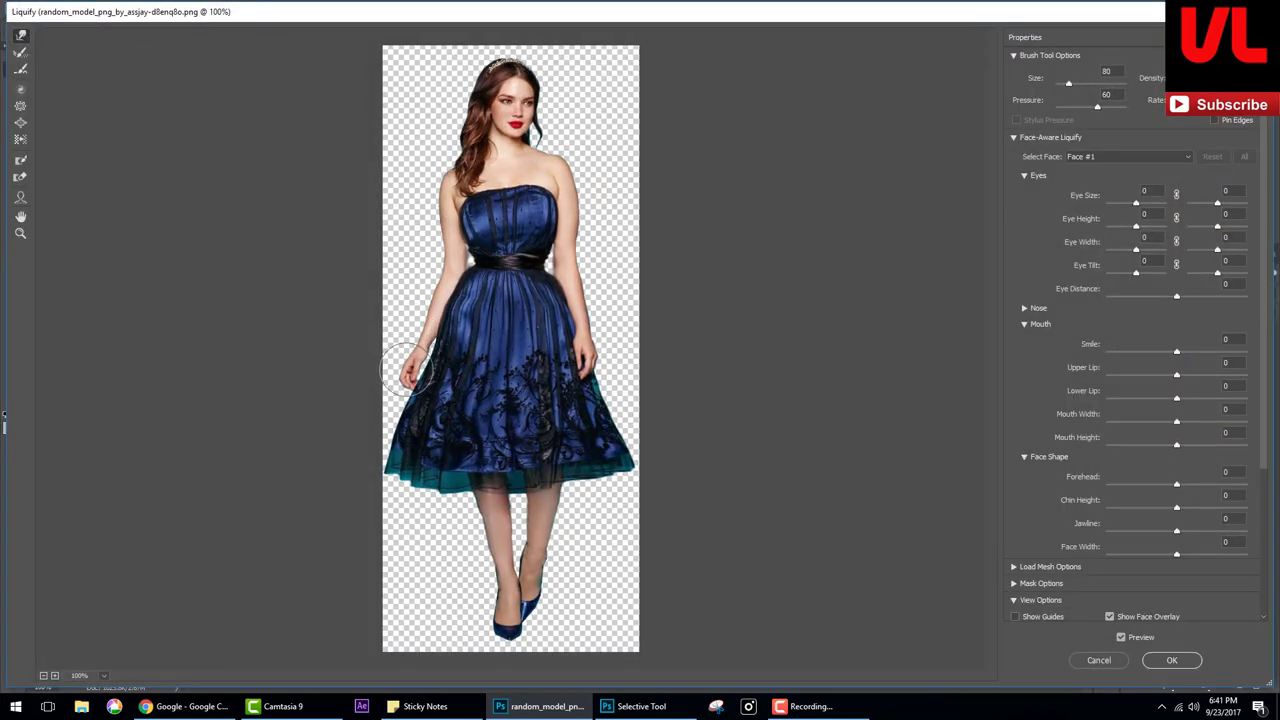
pyautogui.press(']')
pyautogui.press(']')
pyautogui.press(']')
pyautogui.press(']')
pyautogui.press(']')
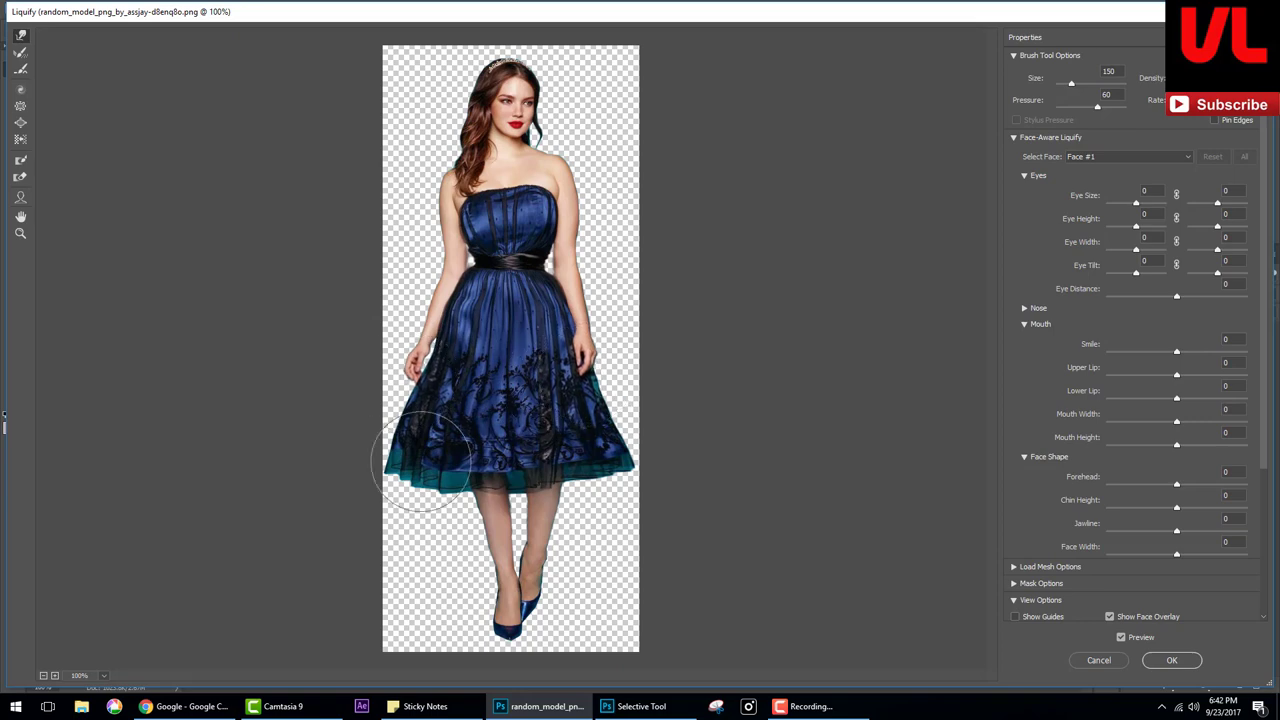
pyautogui.click(1178, 660)
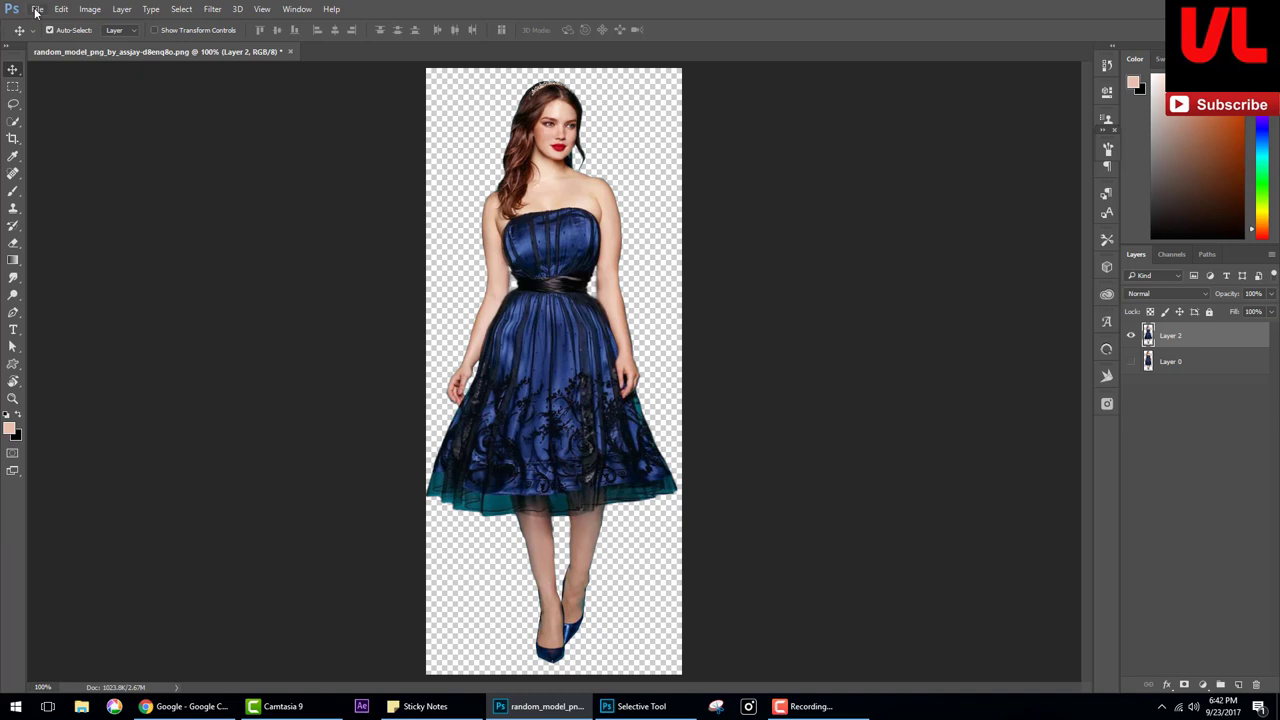
# Show the original Layer 0 model with Layer 2 hidden and open the New Document dialog.
pyautogui.click(36, 9)
pyautogui.click(1185, 364)
pyautogui.keyDown('alt'); pyautogui.click(1132, 361); pyautogui.keyUp('alt')
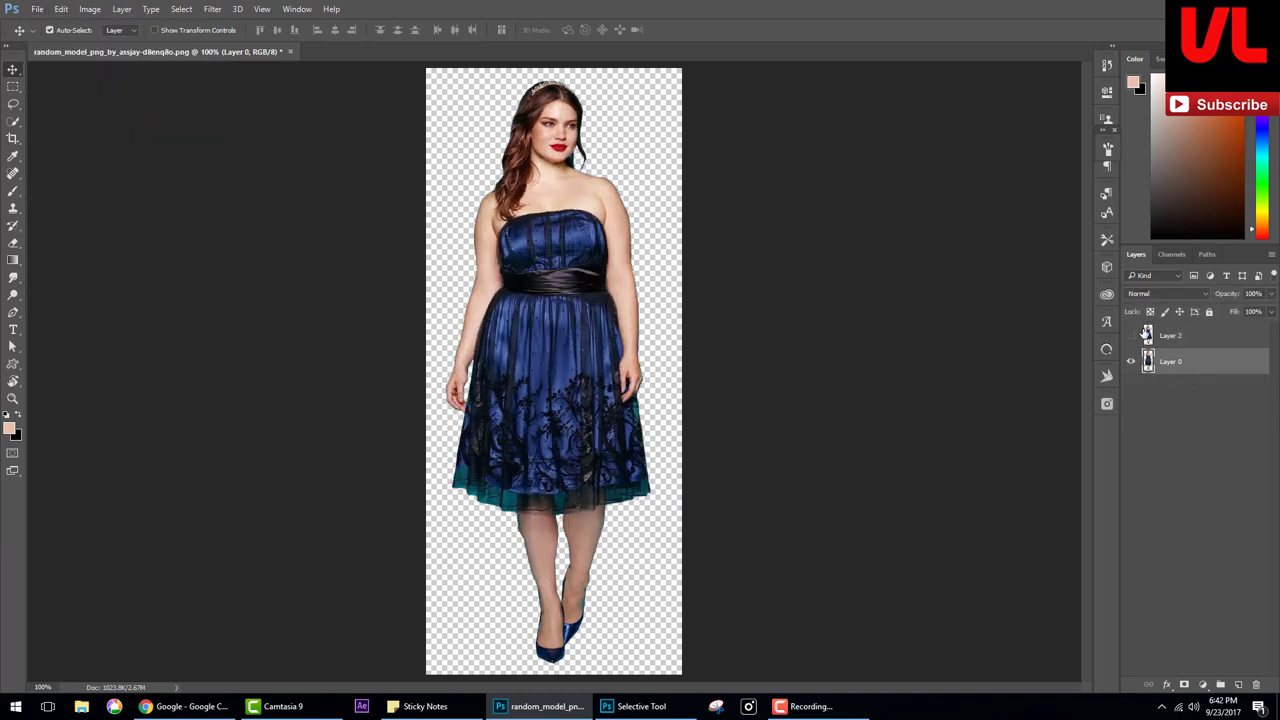
pyautogui.click(38, 9)
pyautogui.press('Escape')
# Create a new blank document, Untitled-1, and copy the original model into it.
pyautogui.hotkey('ctrl', 'n')
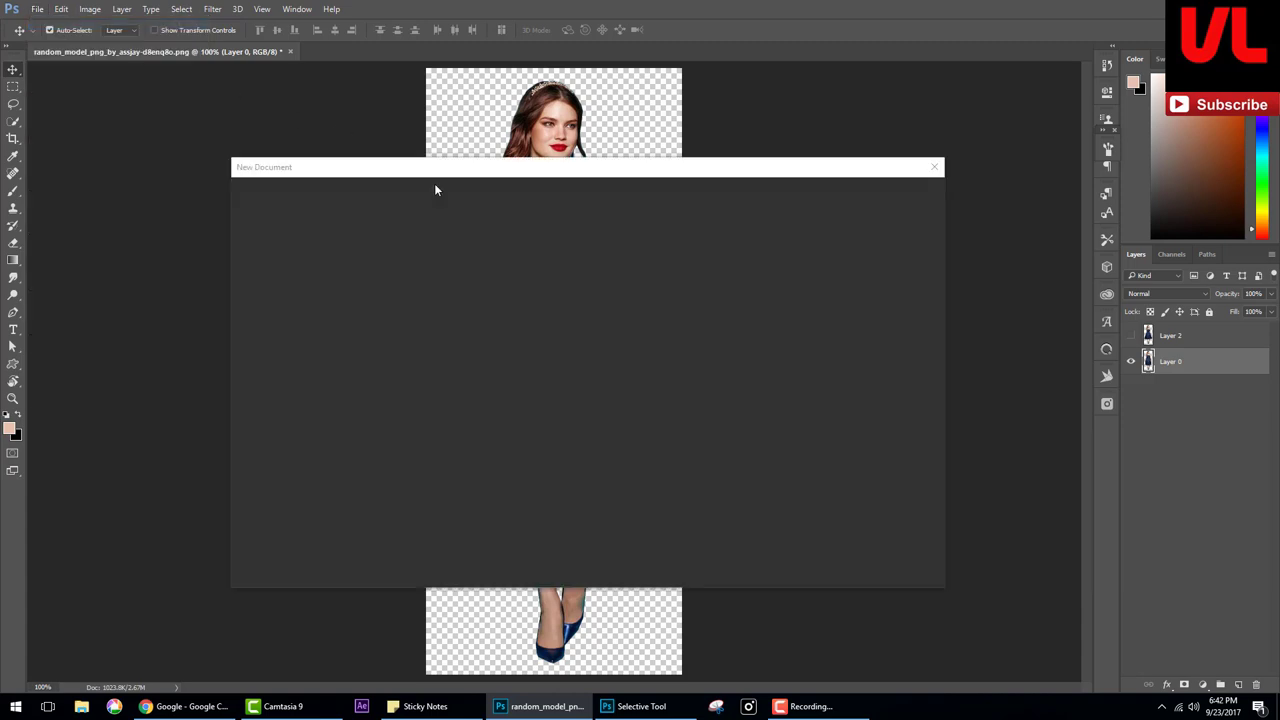
pyautogui.click(850, 563)
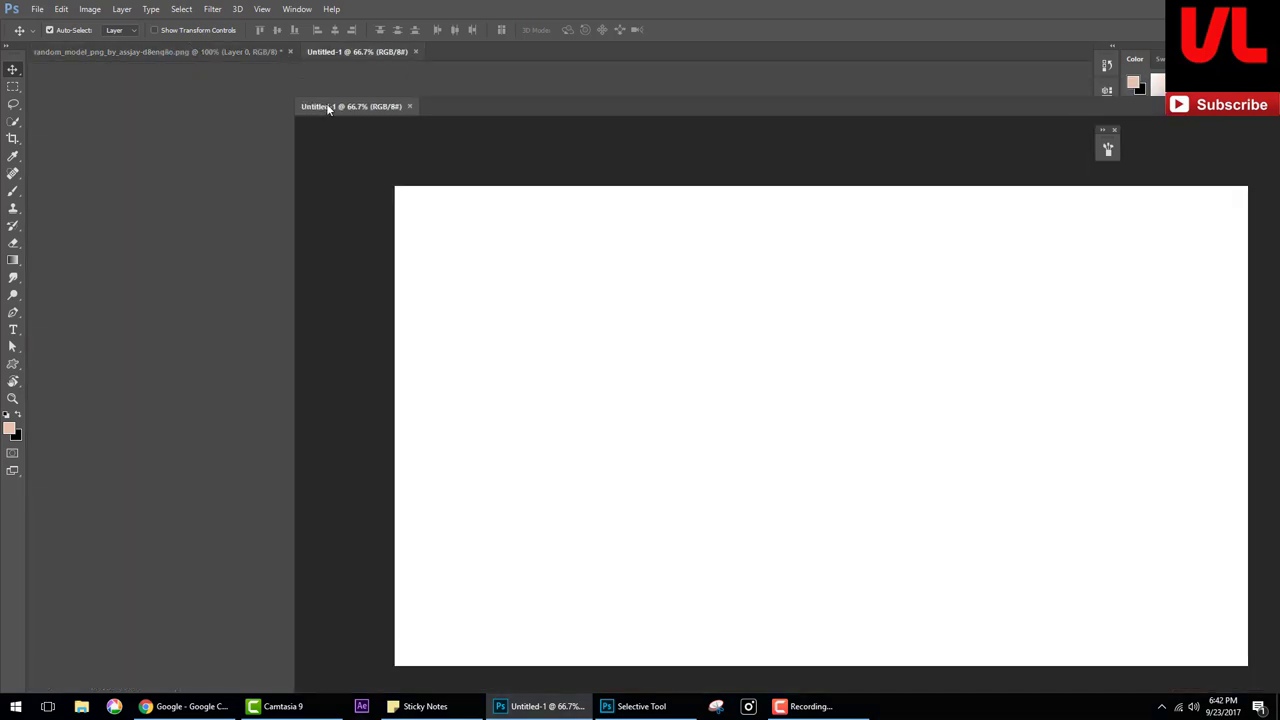
pyautogui.moveTo(321, 62); pyautogui.dragTo(486, 114)
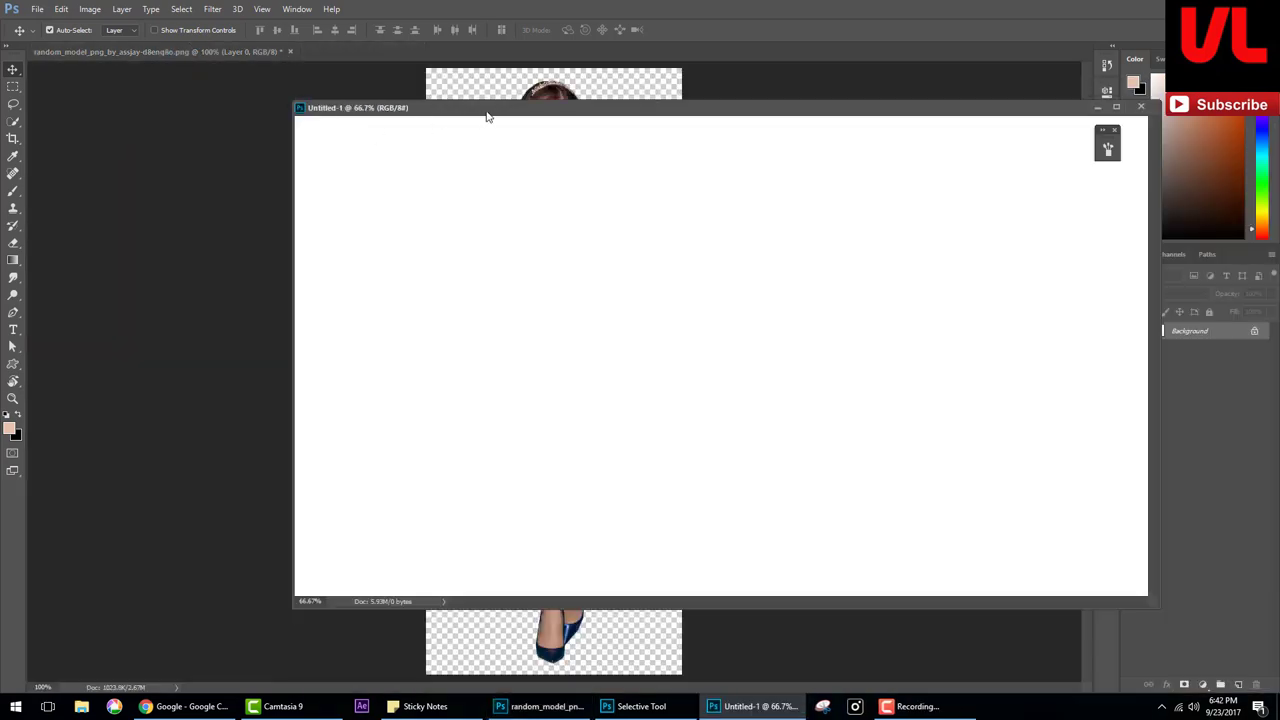
pyautogui.moveTo(154, 102); pyautogui.dragTo(233, 116)
pyautogui.moveTo(130, 300); pyautogui.dragTo(367, 295)
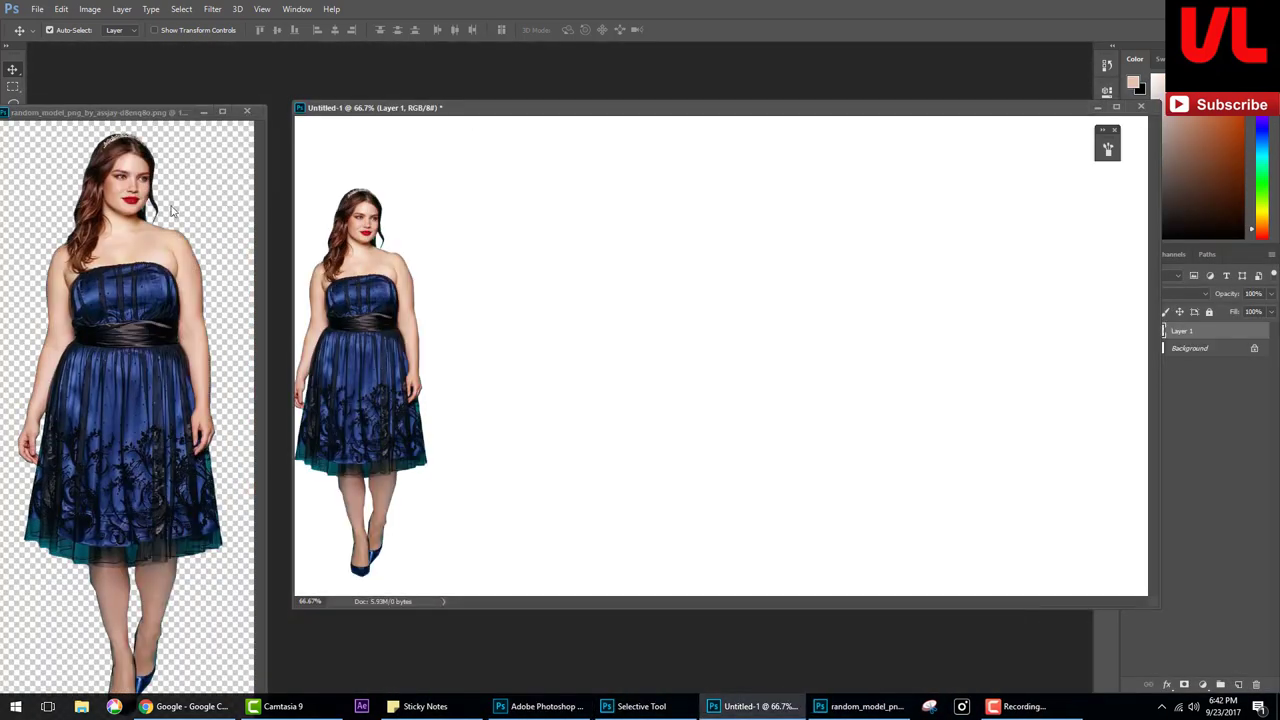
# Copy the slimmed Layer 2 model into Untitled-1 as well.
pyautogui.moveTo(945, 112); pyautogui.dragTo(894, 108)
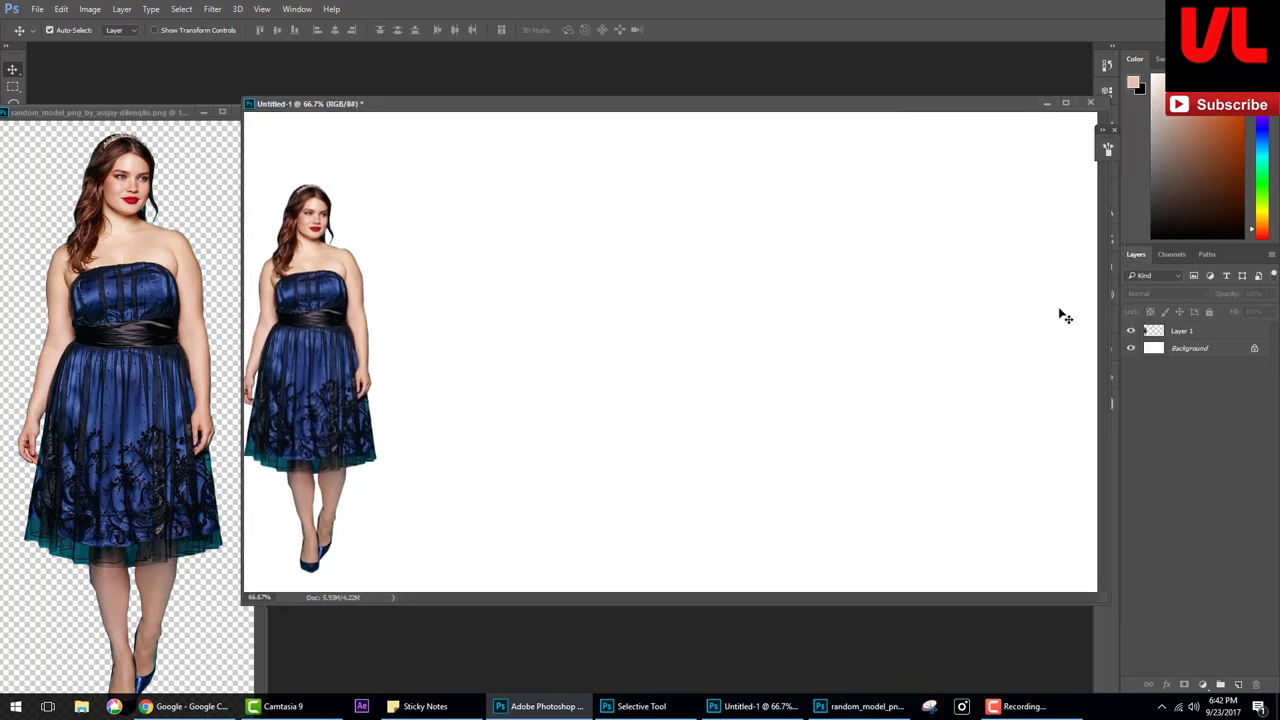
pyautogui.click(1132, 332)
pyautogui.click(233, 272)
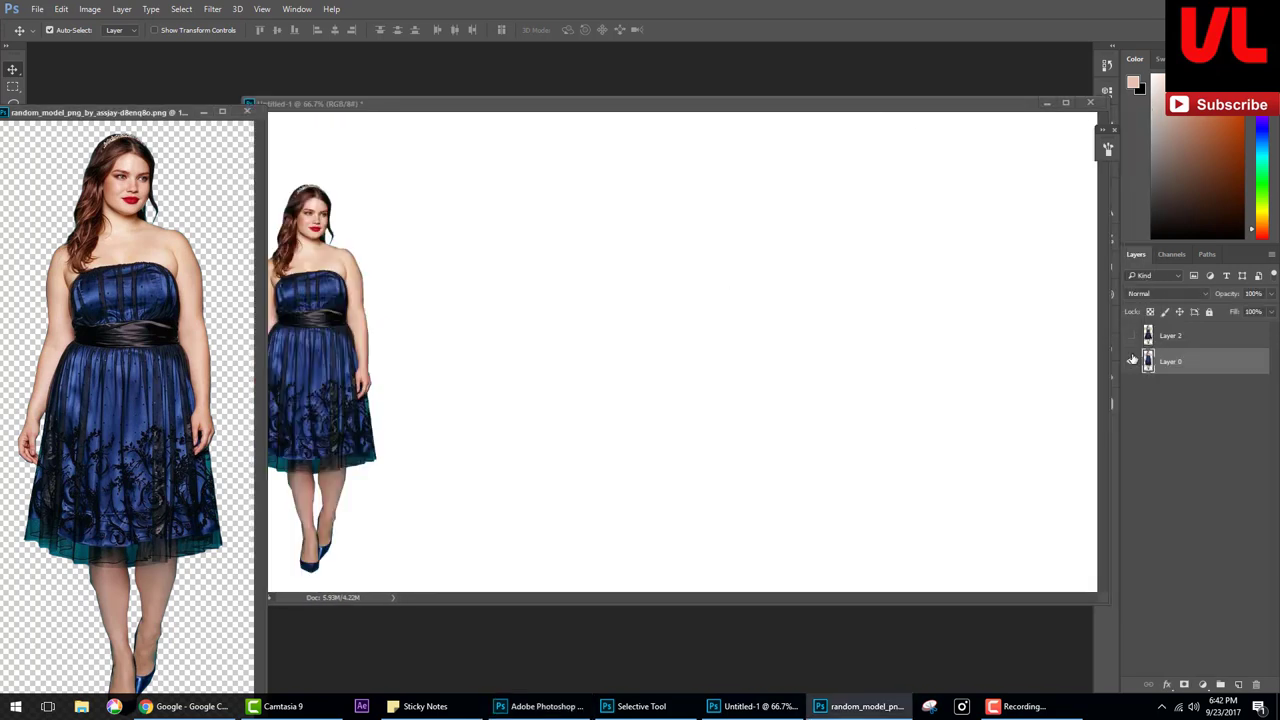
pyautogui.click(1132, 360)
pyautogui.click(1132, 335)
pyautogui.click(1175, 335)
pyautogui.moveTo(172, 300); pyautogui.dragTo(555, 310)
# Close the source image, saving it as a PSD in folder 247.
pyautogui.click(248, 112)
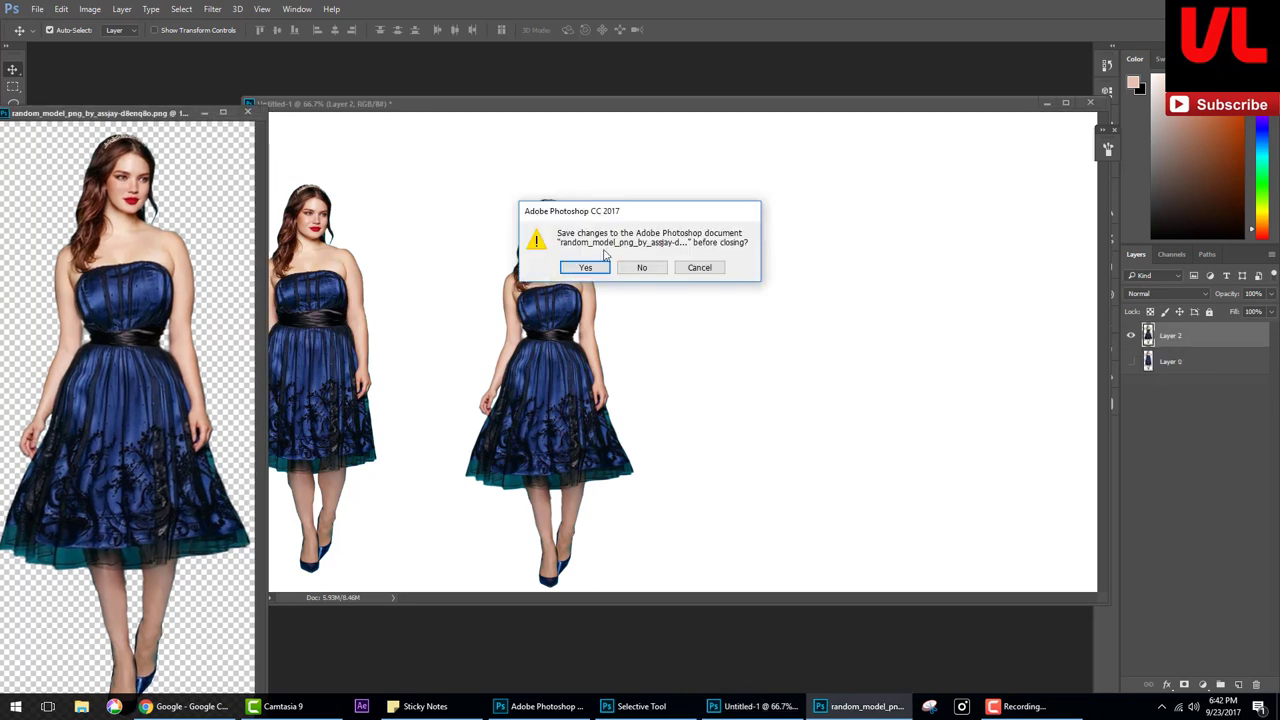
pyautogui.press('Return')
pyautogui.click(203, 31)
pyautogui.doubleClick(150, 90)
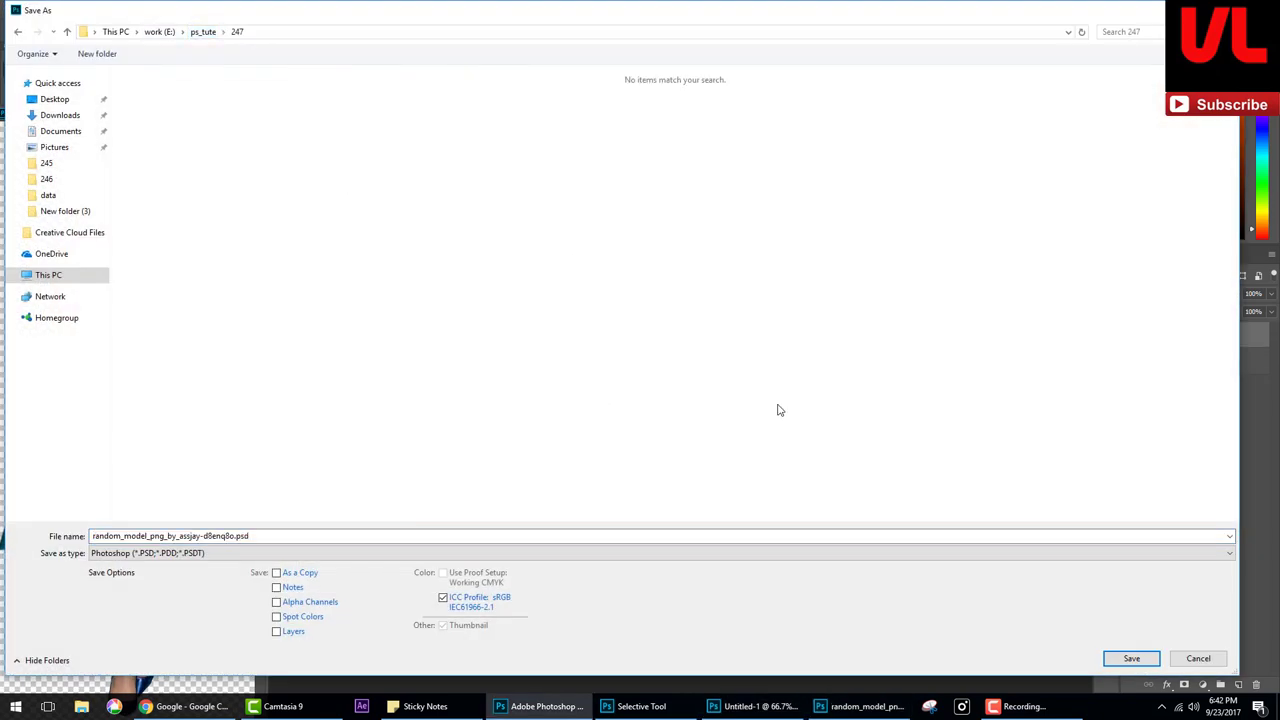
pyautogui.click(1131, 658)
# Place the slimmed model on the right side of the new canvas.
pyautogui.moveTo(300, 103); pyautogui.dragTo(157, 100)
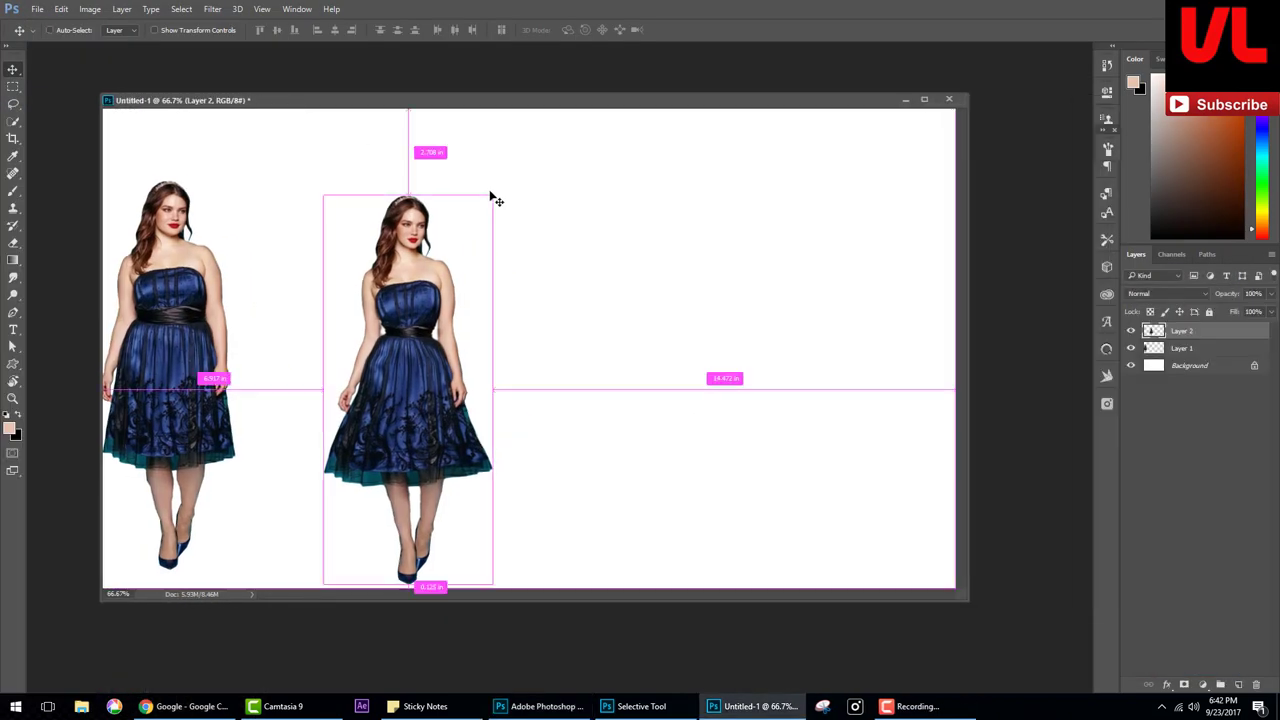
pyautogui.hotkey('ctrl', '-')
pyautogui.moveTo(450, 315); pyautogui.dragTo(755, 315)
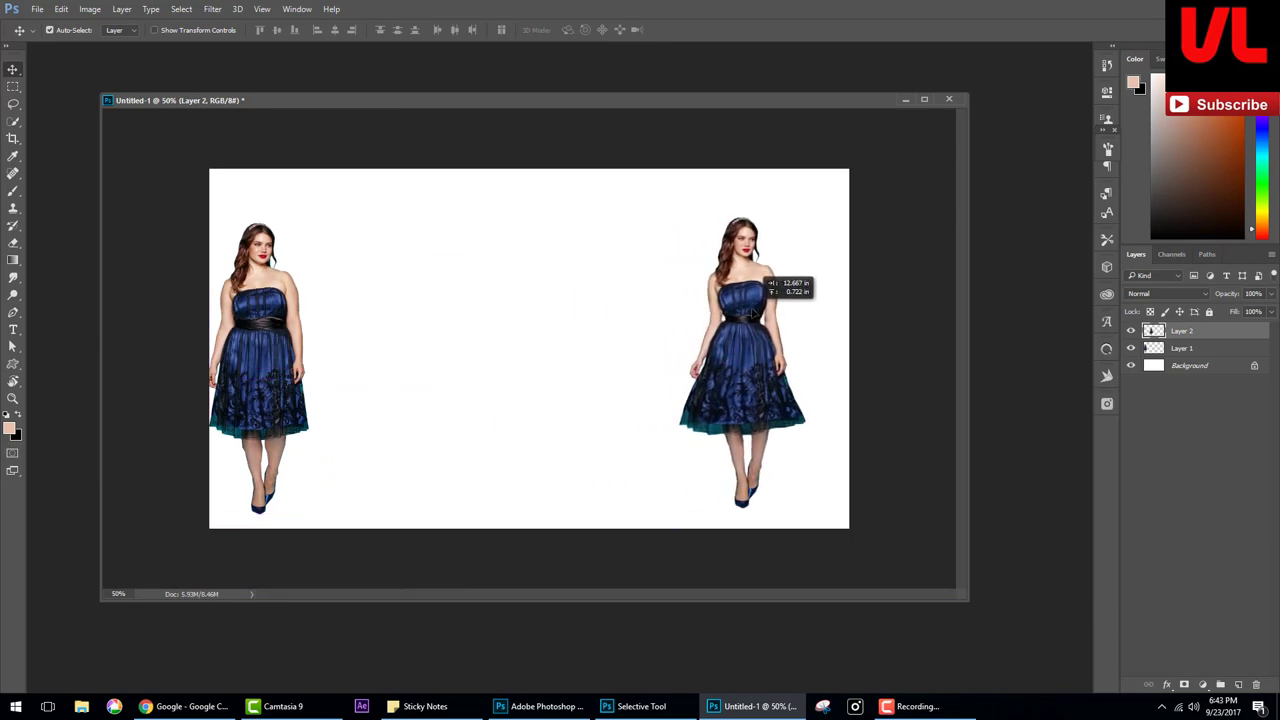
pyautogui.moveTo(262, 357)
pyautogui.mouseDown()
pyautogui.moveTo(349, 351)
pyautogui.moveTo(336, 342)
pyautogui.mouseUp()
# Enlarge both the left and right models to matching heights with Free Transform.
pyautogui.hotkey('ctrl', 't')
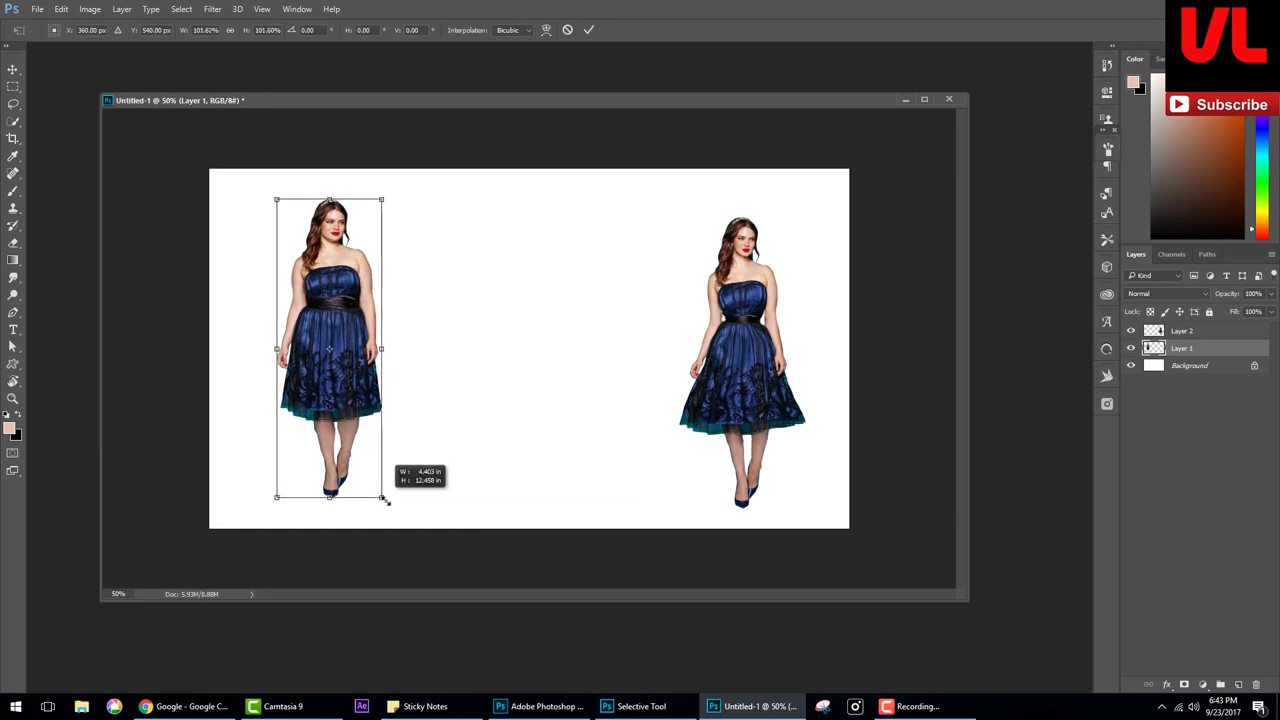
pyautogui.moveTo(383, 491)
pyautogui.mouseDown()
pyautogui.moveTo(387, 516)
pyautogui.moveTo(351, 482)
pyautogui.mouseUp()
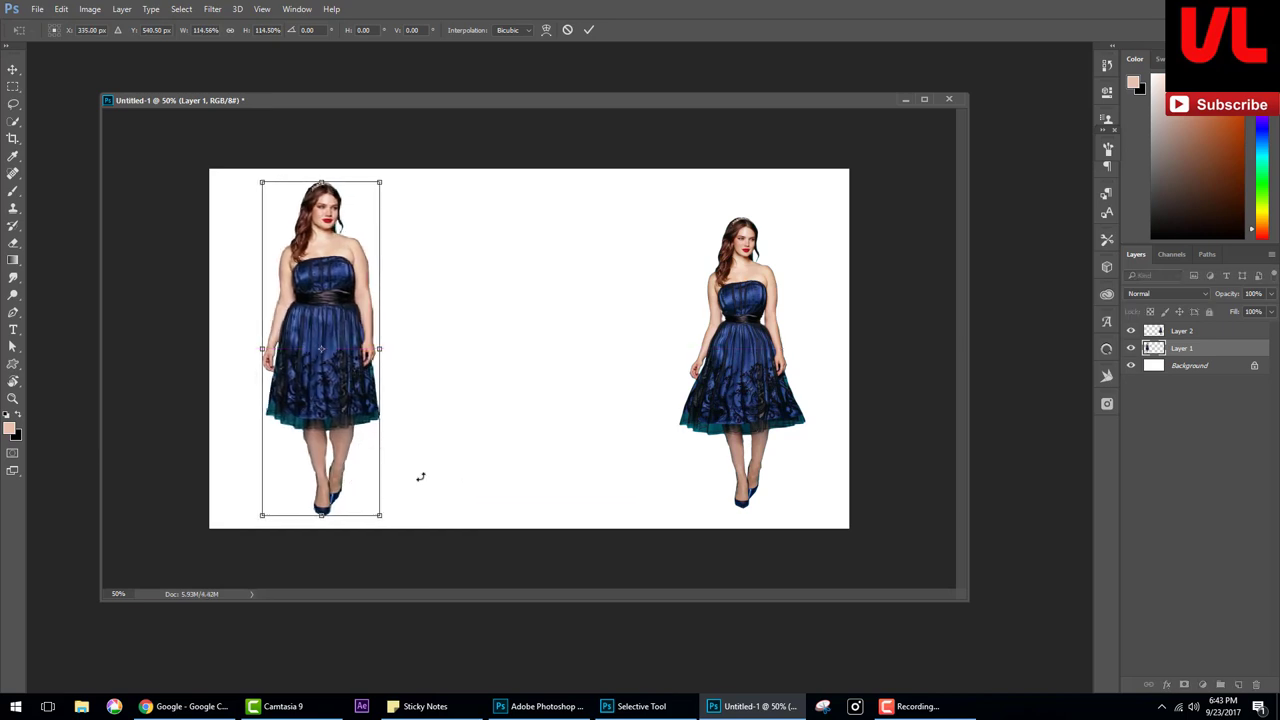
pyautogui.press('Return')
pyautogui.click(770, 452)
pyautogui.hotkey('ctrl', 't')
pyautogui.moveTo(804, 509)
pyautogui.mouseDown()
pyautogui.moveTo(817, 519)
pyautogui.moveTo(769, 475)
pyautogui.mouseUp()
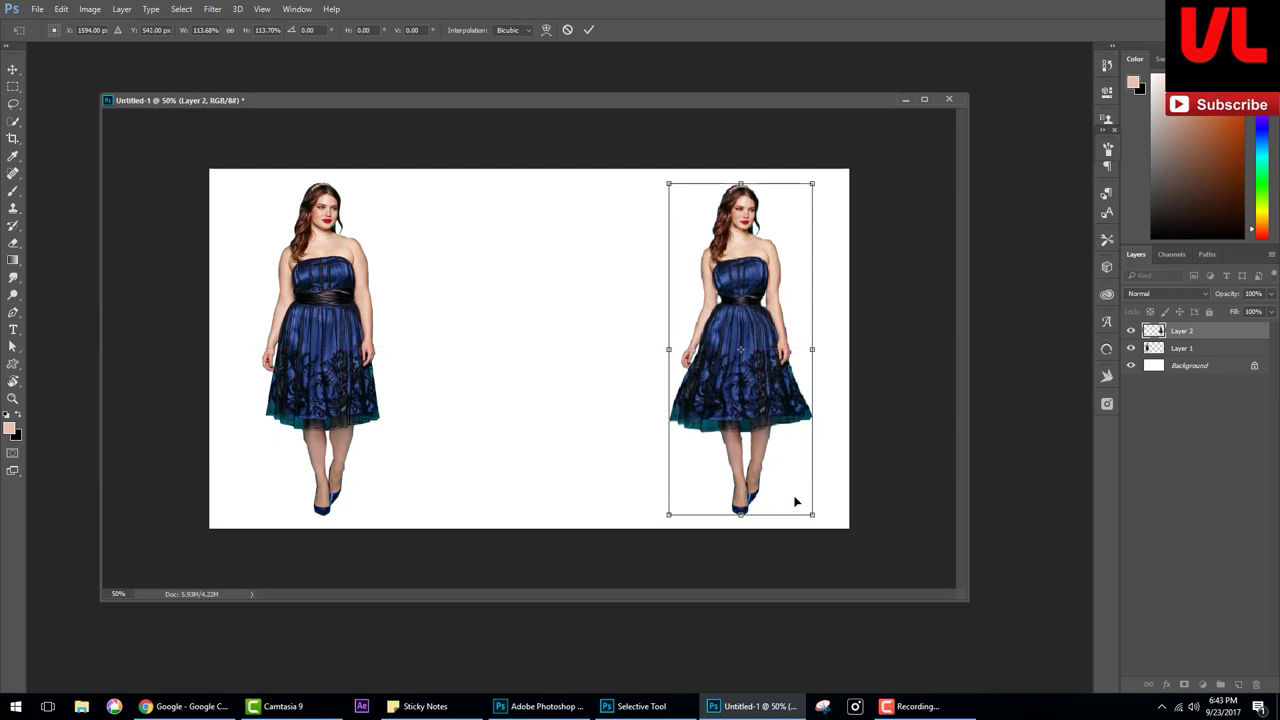
pyautogui.press('Return')
# Select the Background layer and sample the dress's dark blue as the paint colour.
pyautogui.click(1190, 366)
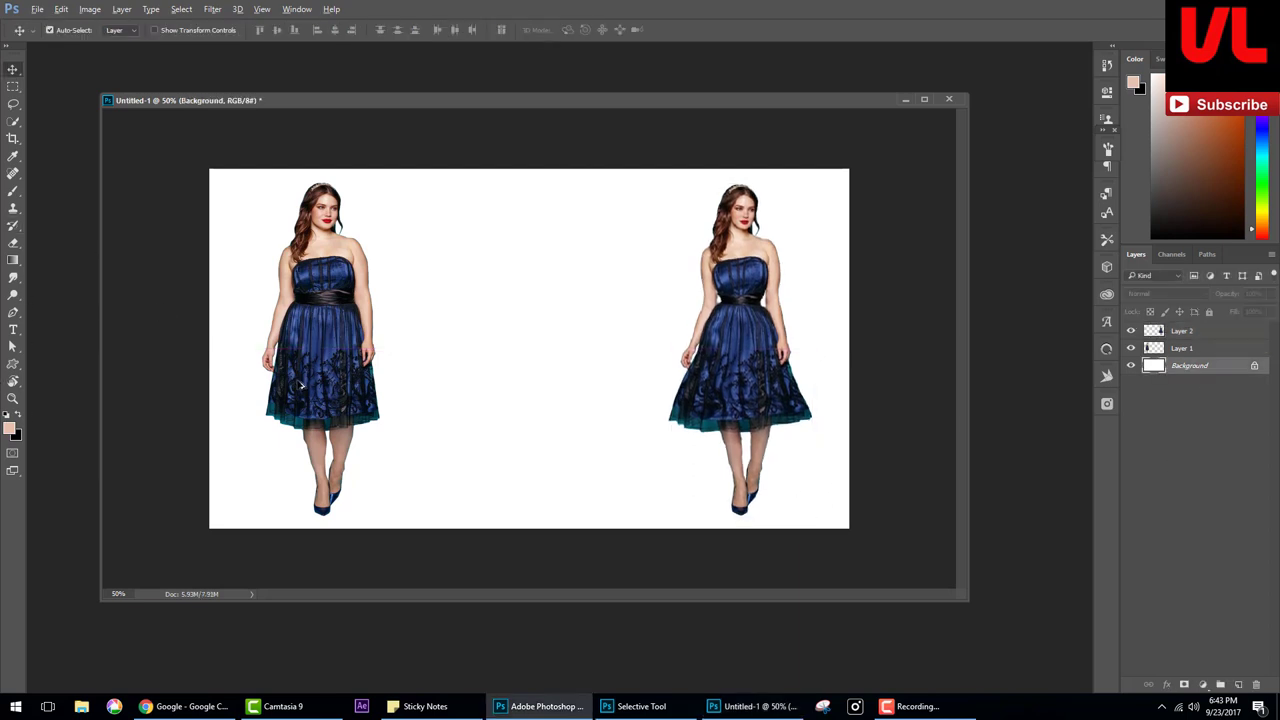
pyautogui.press('b')
pyautogui.keyDown('alt'); pyautogui.click(315, 352); pyautogui.keyUp('alt')
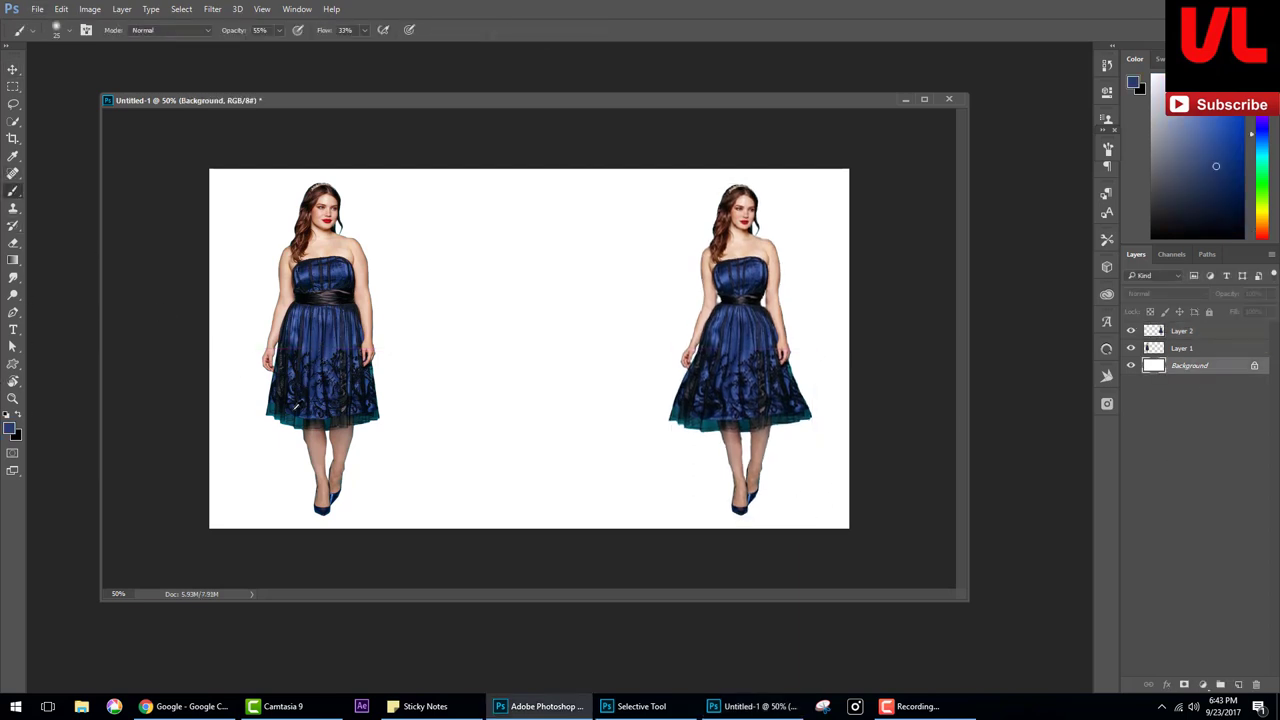
# Fill the Background with dark blue, add Layer 3, and sample the hem's teal for a colour-to-transparent gradient.
pyautogui.hotkey('alt', 'BackSpace')
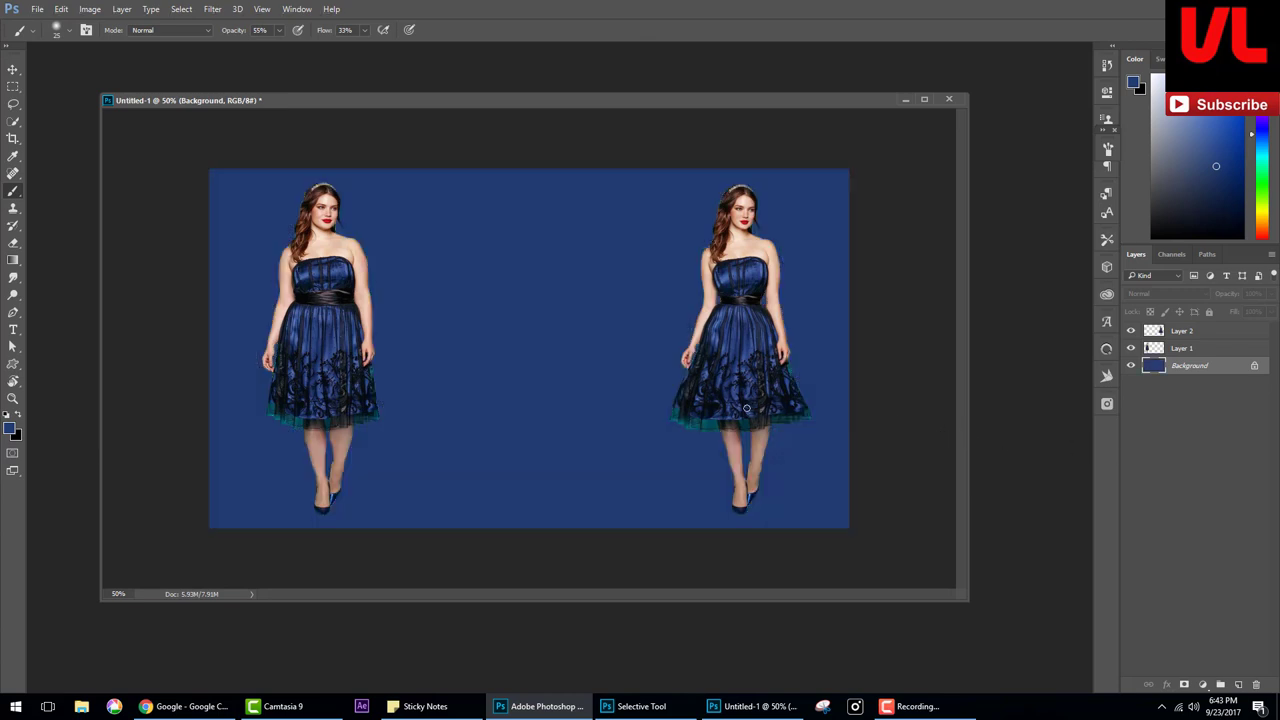
pyautogui.click(1238, 684)
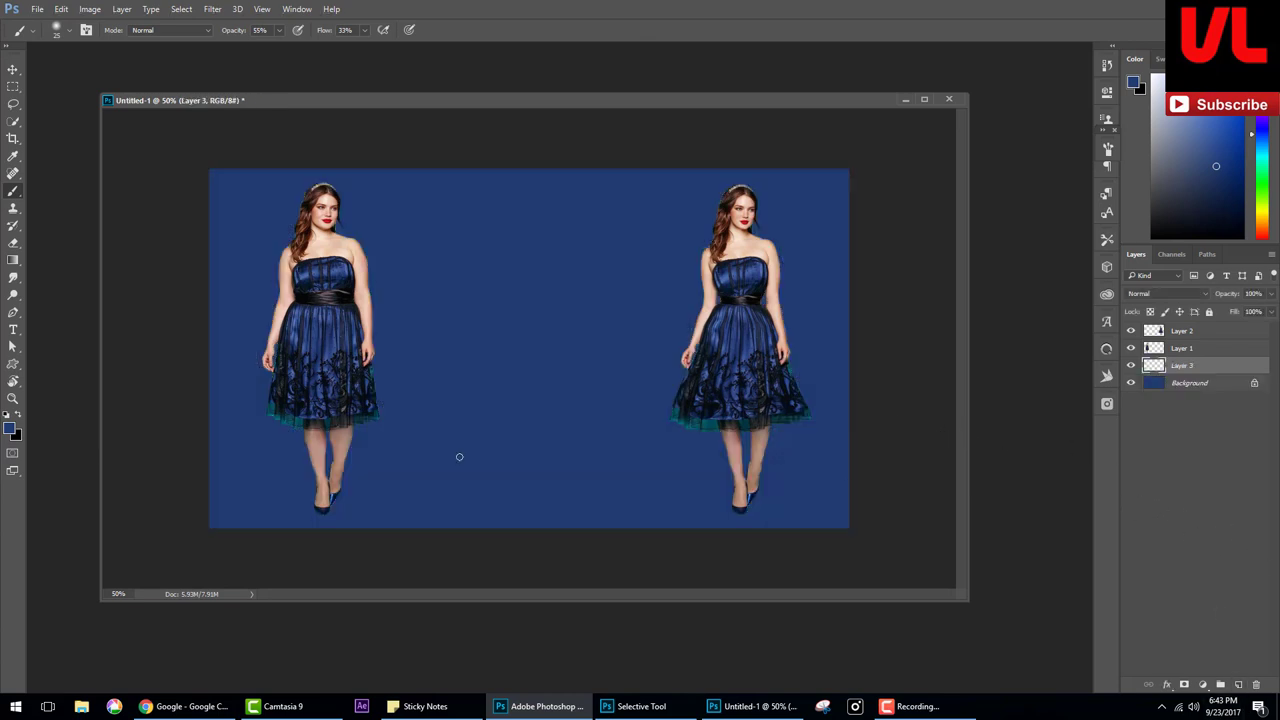
pyautogui.keyDown('alt'); pyautogui.click(292, 418); pyautogui.keyUp('alt')
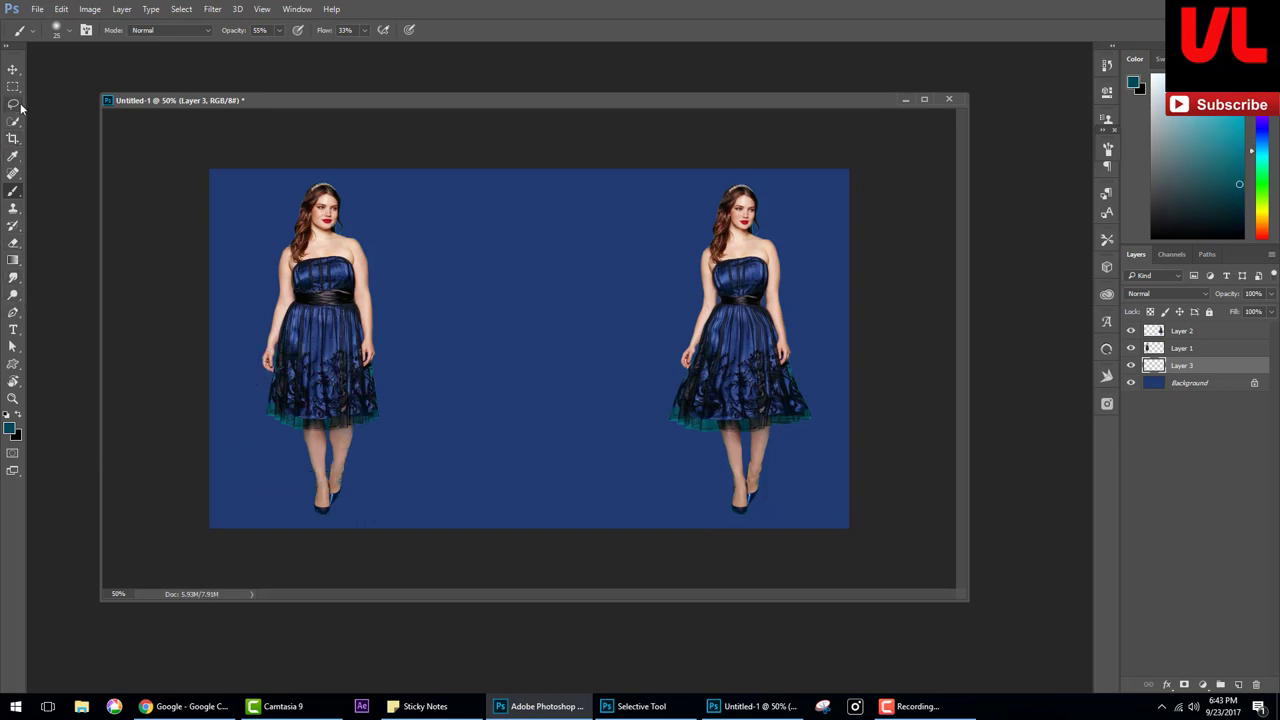
pyautogui.click(14, 259)
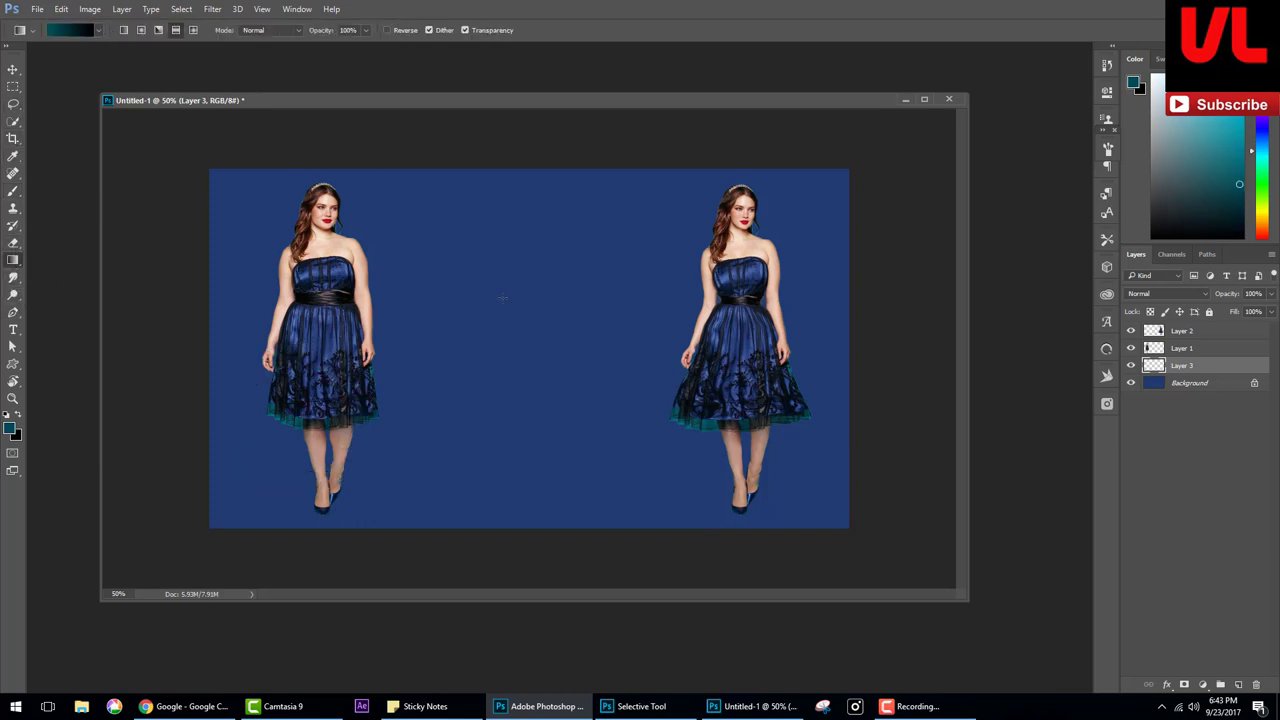
pyautogui.click(100, 31)
pyautogui.click(41, 57)
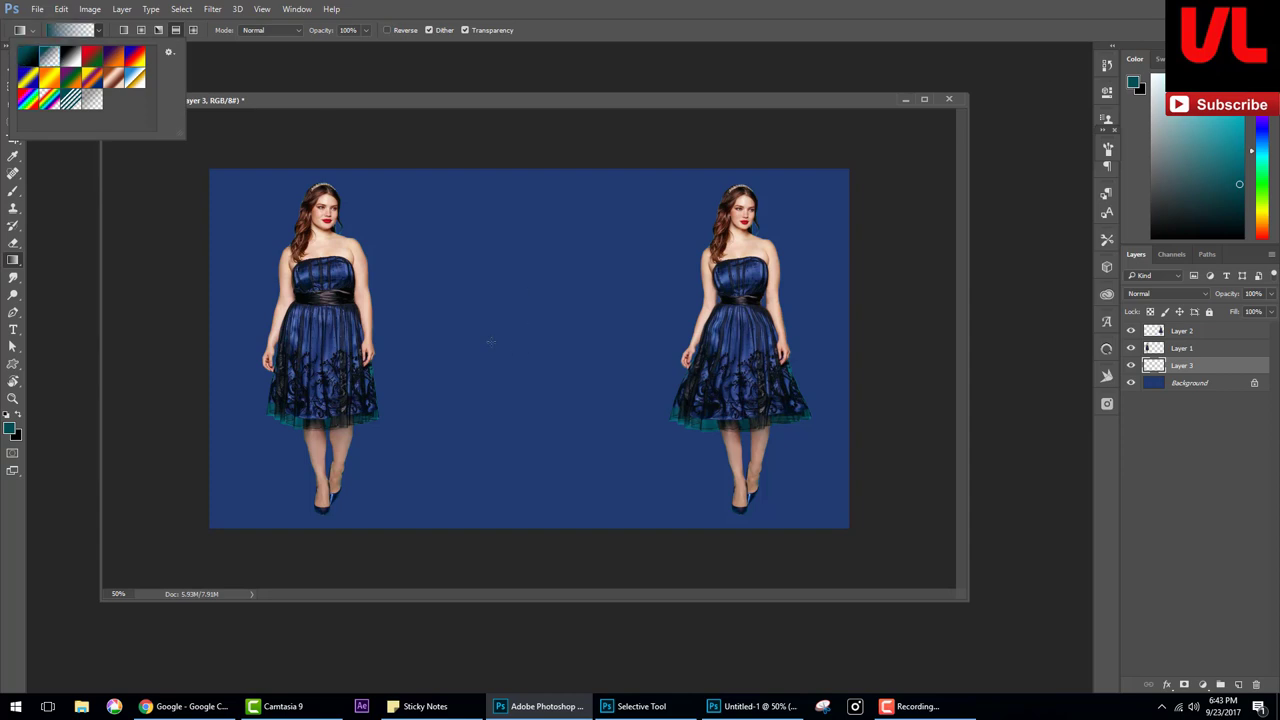
# Draw a radial teal glow on Layer 3 and stretch it wider and taller.
pyautogui.moveTo(491, 341); pyautogui.dragTo(594, 524)
pyautogui.click(141, 30)
pyautogui.hotkey('ctrl', 'z')
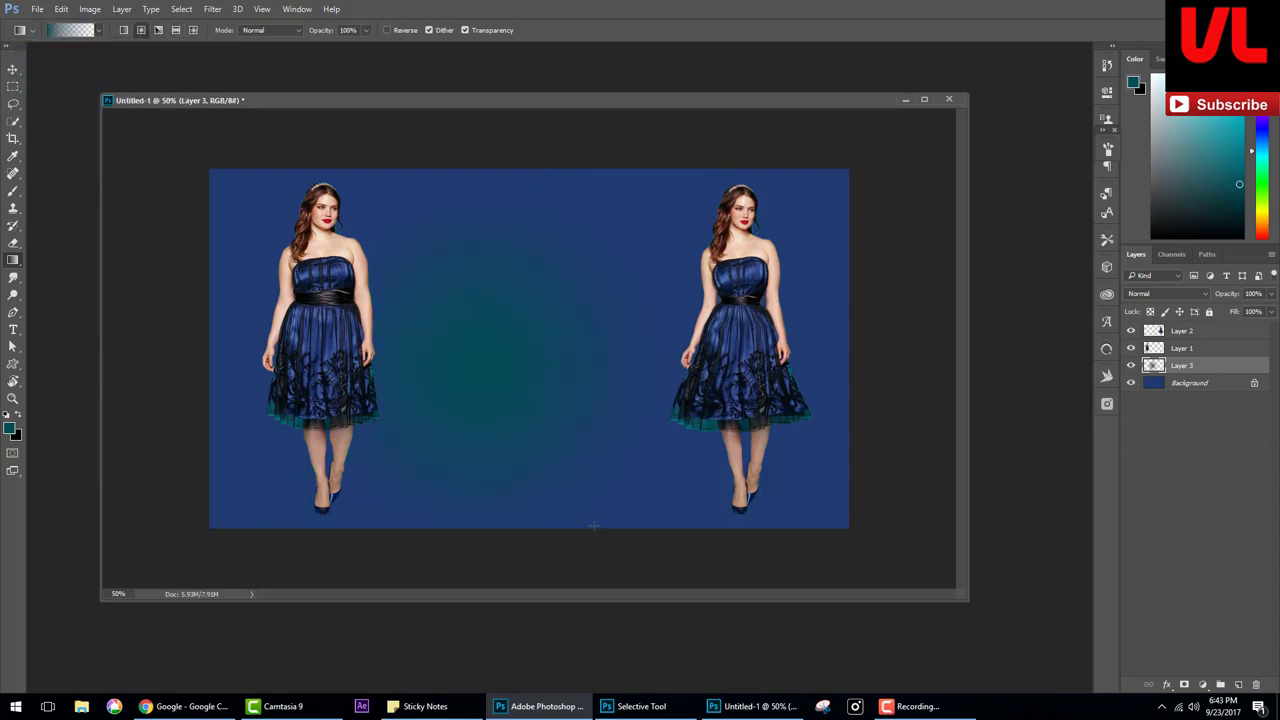
pyautogui.hotkey('ctrl', 't')
pyautogui.moveTo(666, 362); pyautogui.dragTo(971, 394)
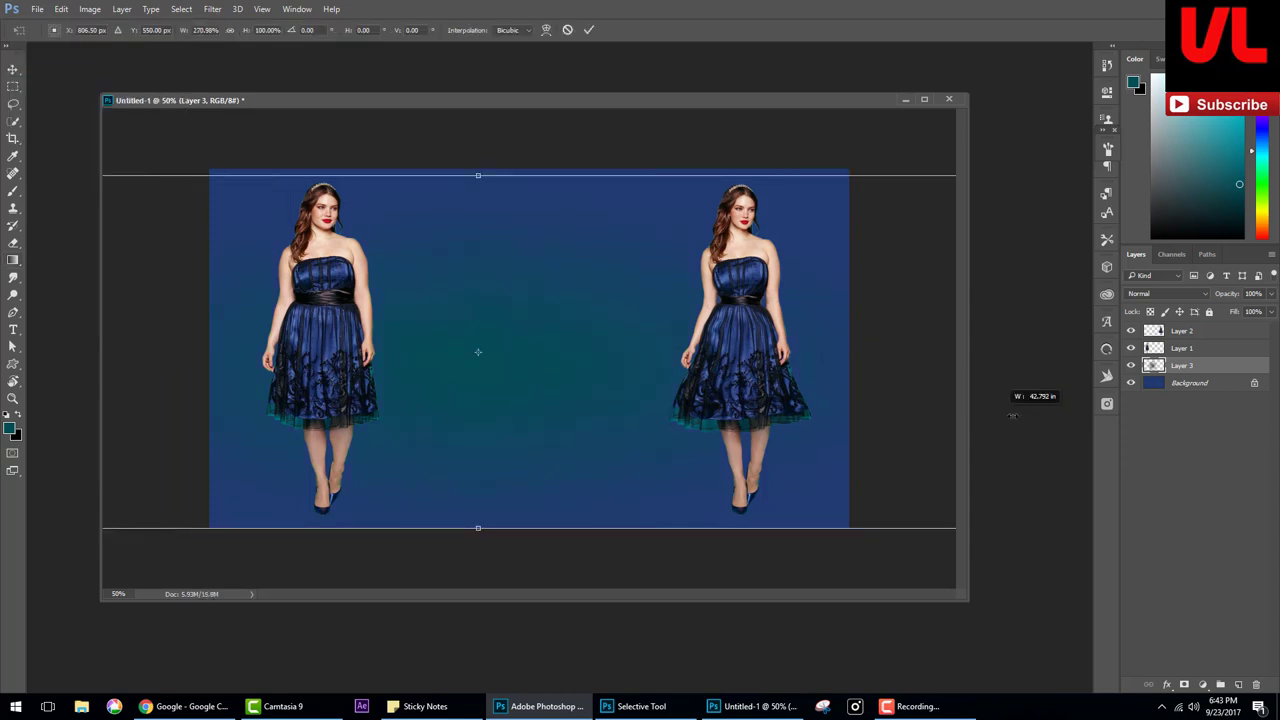
pyautogui.moveTo(477, 177); pyautogui.dragTo(478, 116)
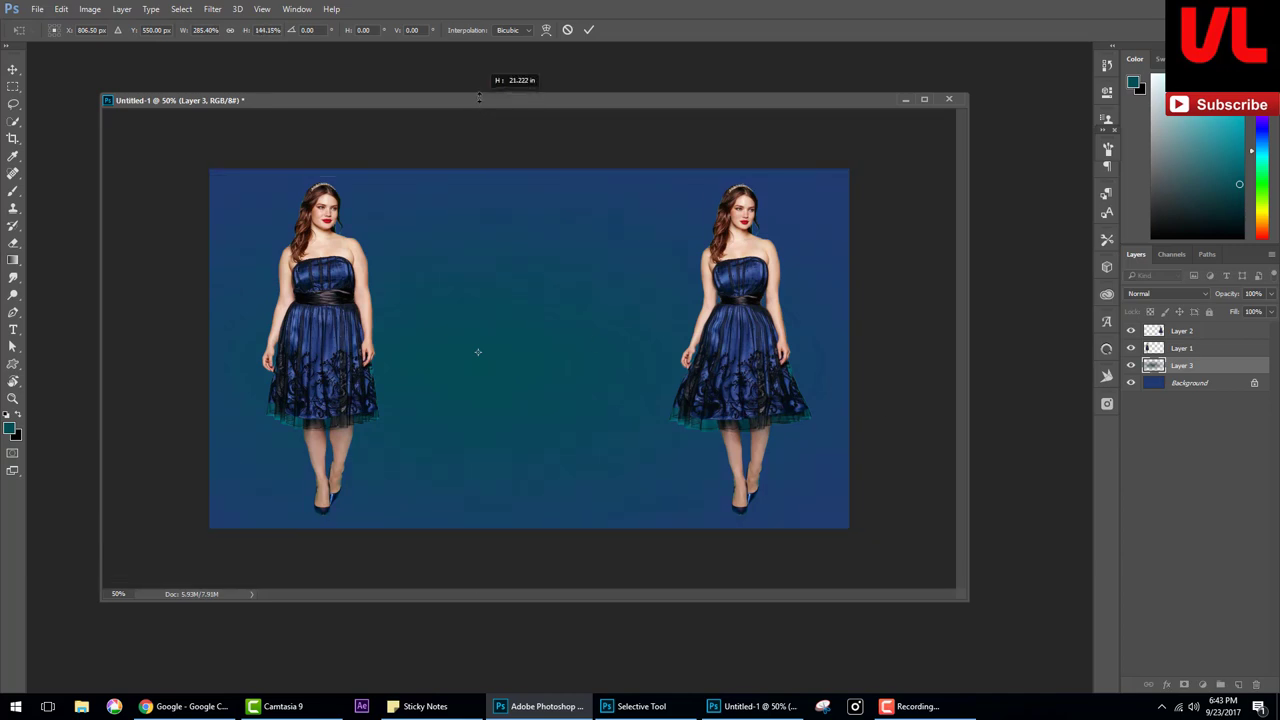
pyautogui.press('Return')
# Brighten the teal glow's midtones with Levels.
pyautogui.hotkey('ctrl', 'l')
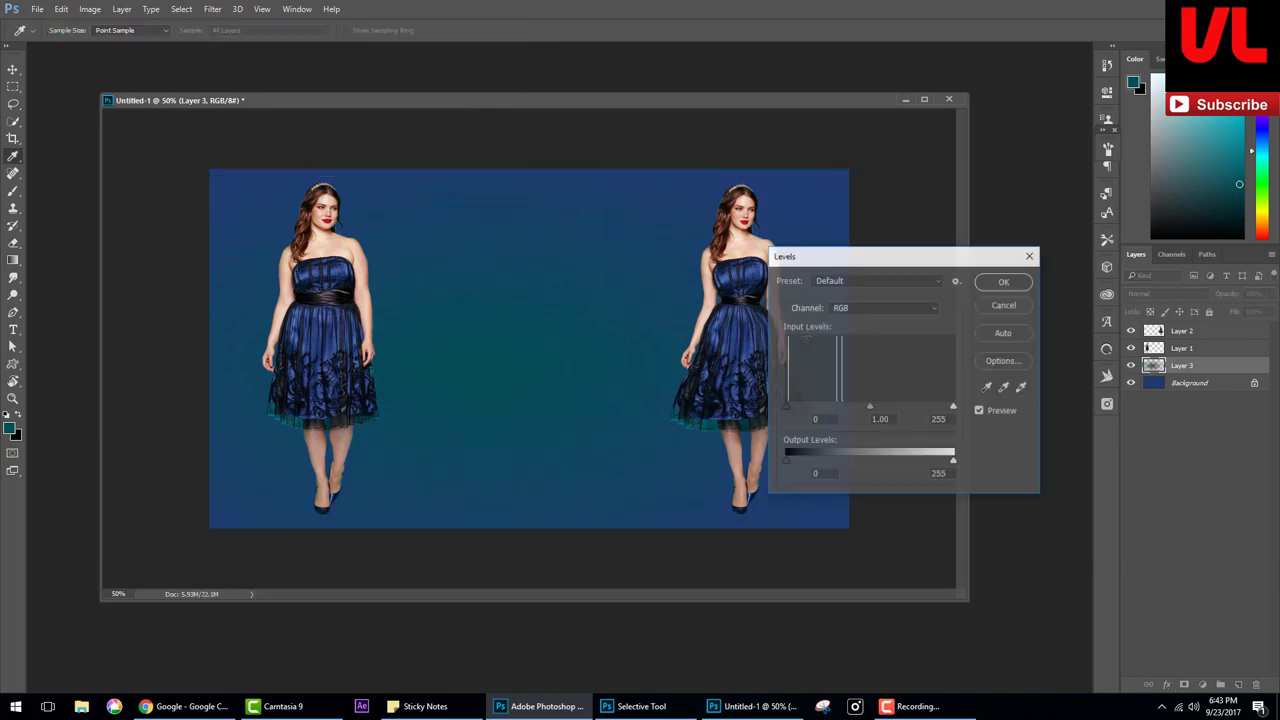
pyautogui.moveTo(870, 407); pyautogui.dragTo(826, 414)
pyautogui.click(1004, 281)
pyautogui.hotkey('ctrl', 't')
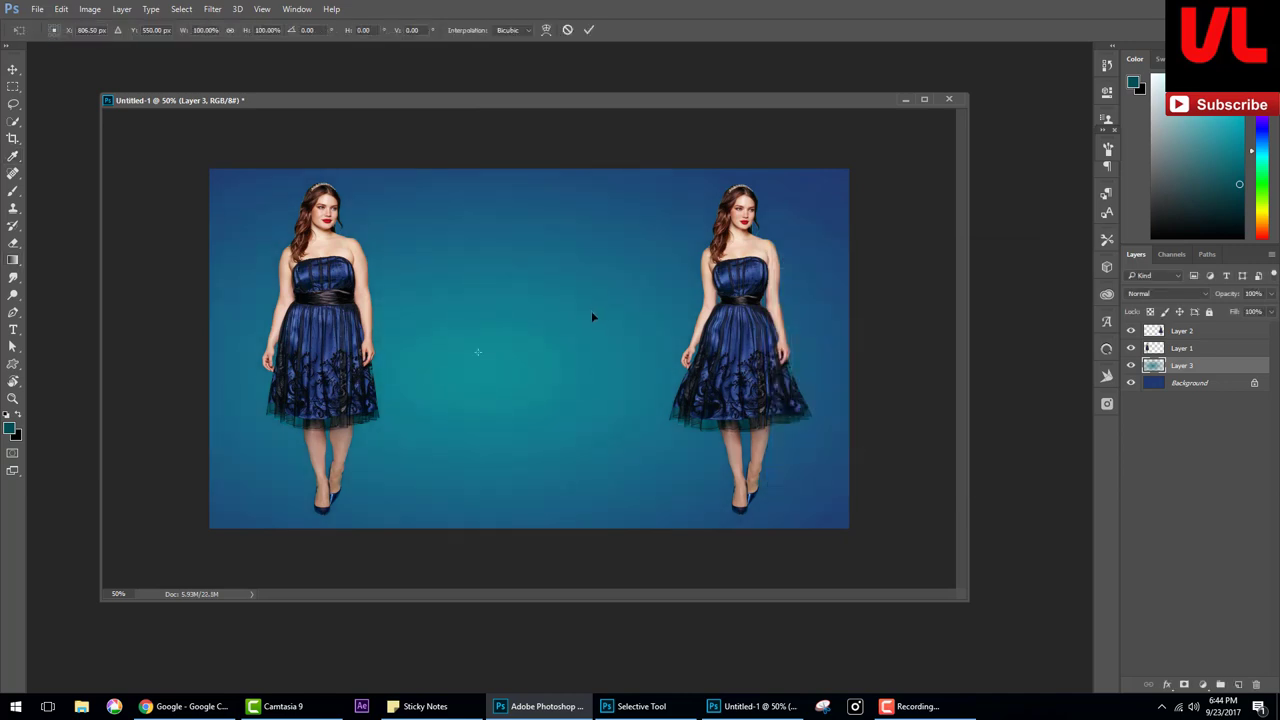
pyautogui.press('Return')
# Enlarge the teal glow further across the canvas with Free Transform.
pyautogui.hotkey('ctrl', 't')
pyautogui.hotkey('ctrl', '-')
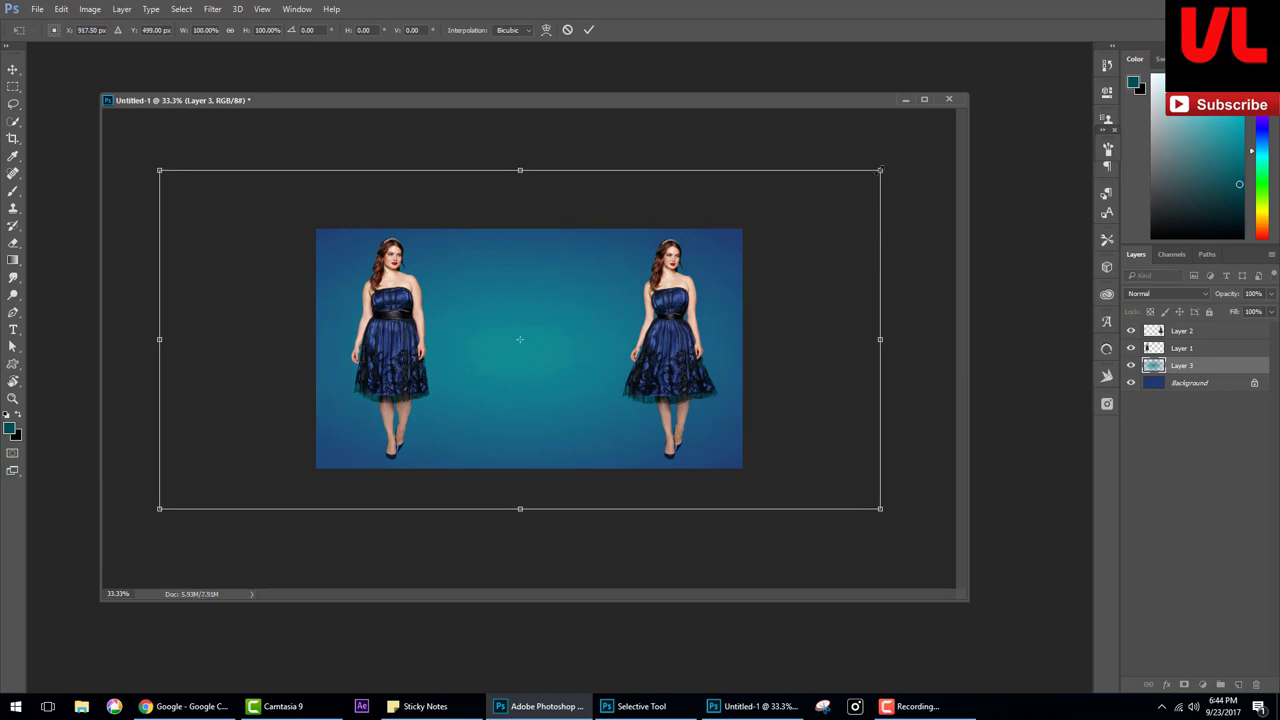
pyautogui.moveTo(880, 170); pyautogui.dragTo(980, 114)
pyautogui.press('Return')
pyautogui.hotkey('ctrl', '+')
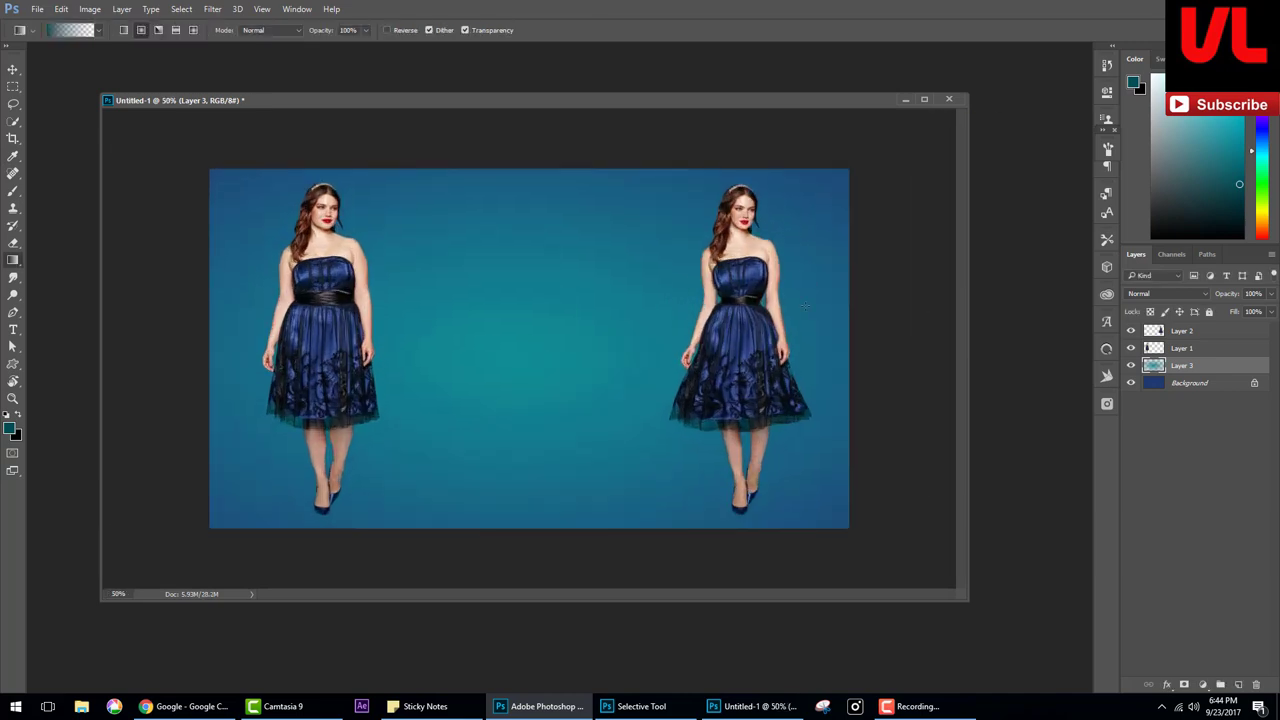
pyautogui.click(1151, 348)
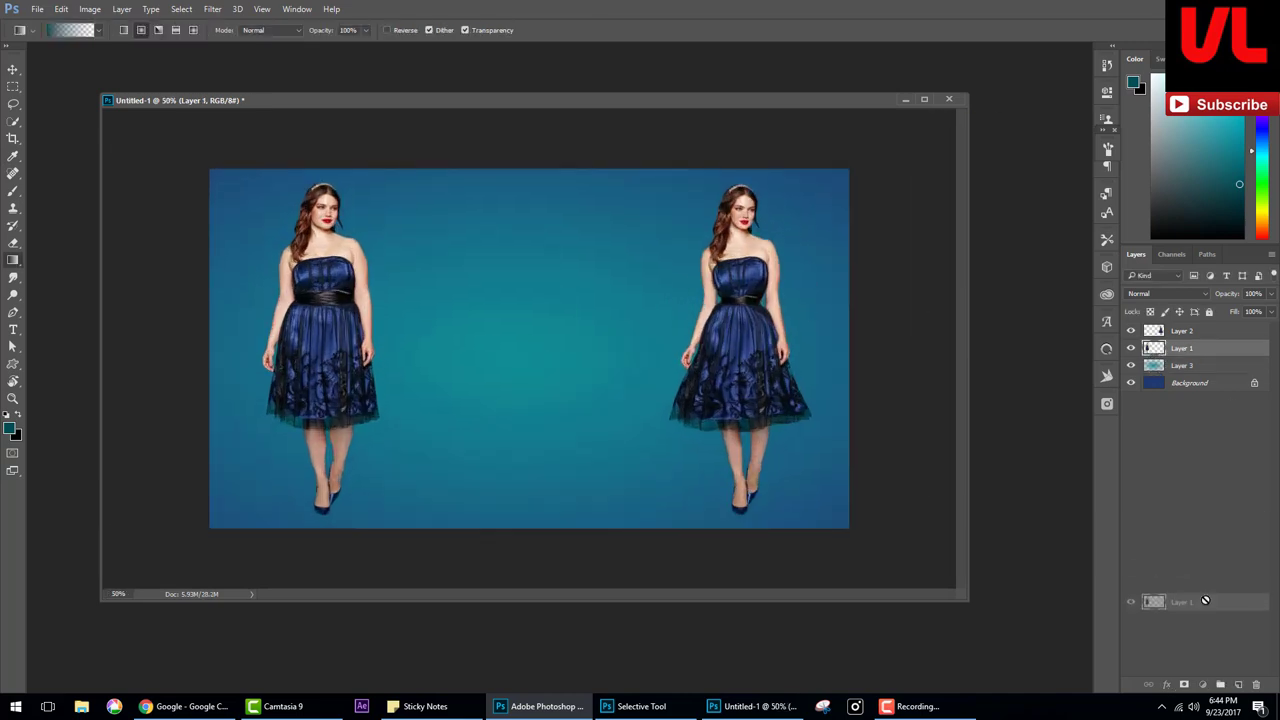
# Duplicate Layer 1 and turn the copy solid black with Hue/Saturation Lightness -100.
pyautogui.moveTo(1151, 348); pyautogui.dragTo(1238, 684)
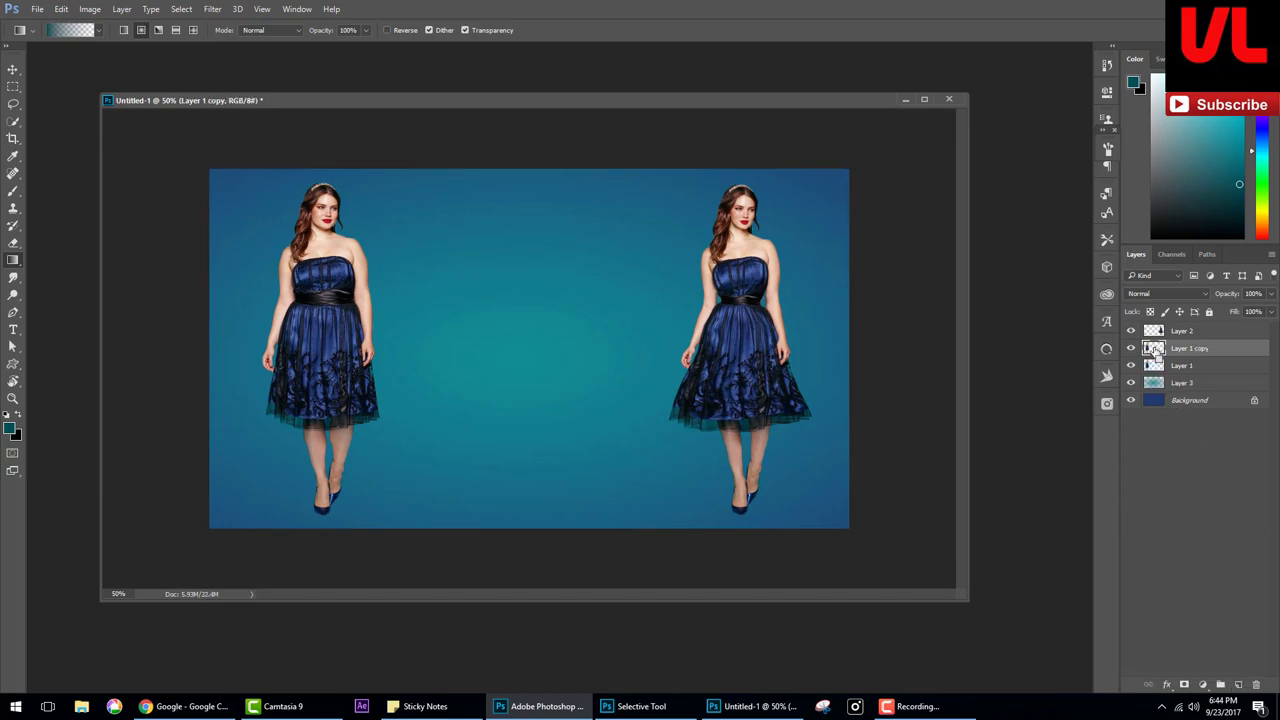
pyautogui.hotkey('ctrl', 'l')
pyautogui.click(1010, 309)
pyautogui.hotkey('ctrl', 'u')
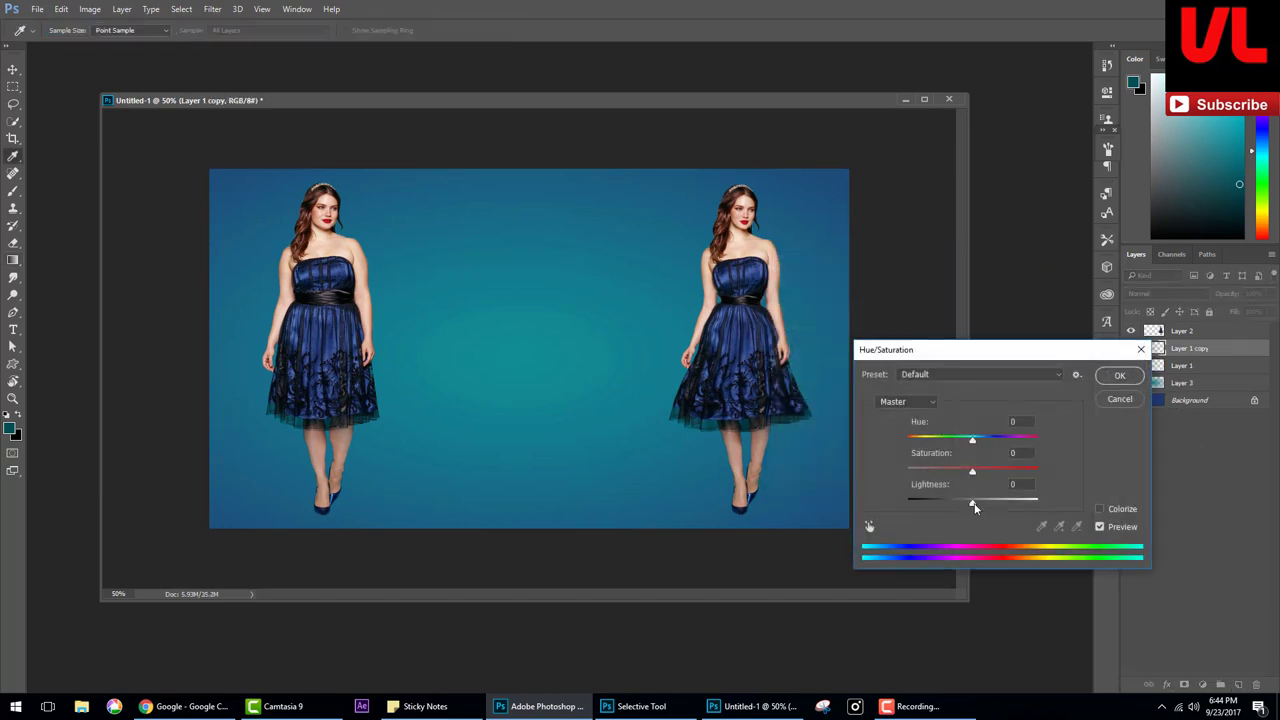
pyautogui.moveTo(975, 507); pyautogui.dragTo(909, 500)
pyautogui.click(1120, 375)
# Skew the black silhouette flat onto the floor and move it beneath Layer 1.
pyautogui.hotkey('ctrl', 't')
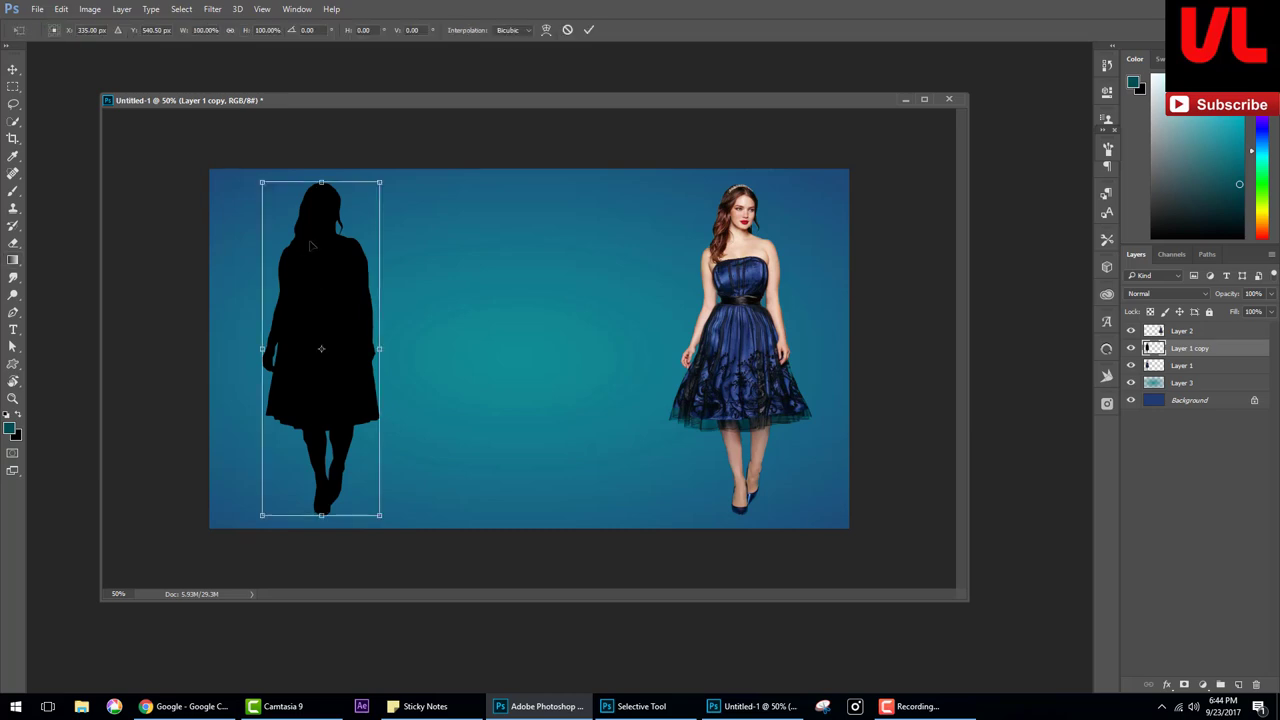
pyautogui.rightClick(310, 246)
pyautogui.click(350, 314)
pyautogui.moveTo(321, 182)
pyautogui.mouseDown()
pyautogui.moveTo(498, 482)
pyautogui.moveTo(477, 488)
pyautogui.mouseUp()
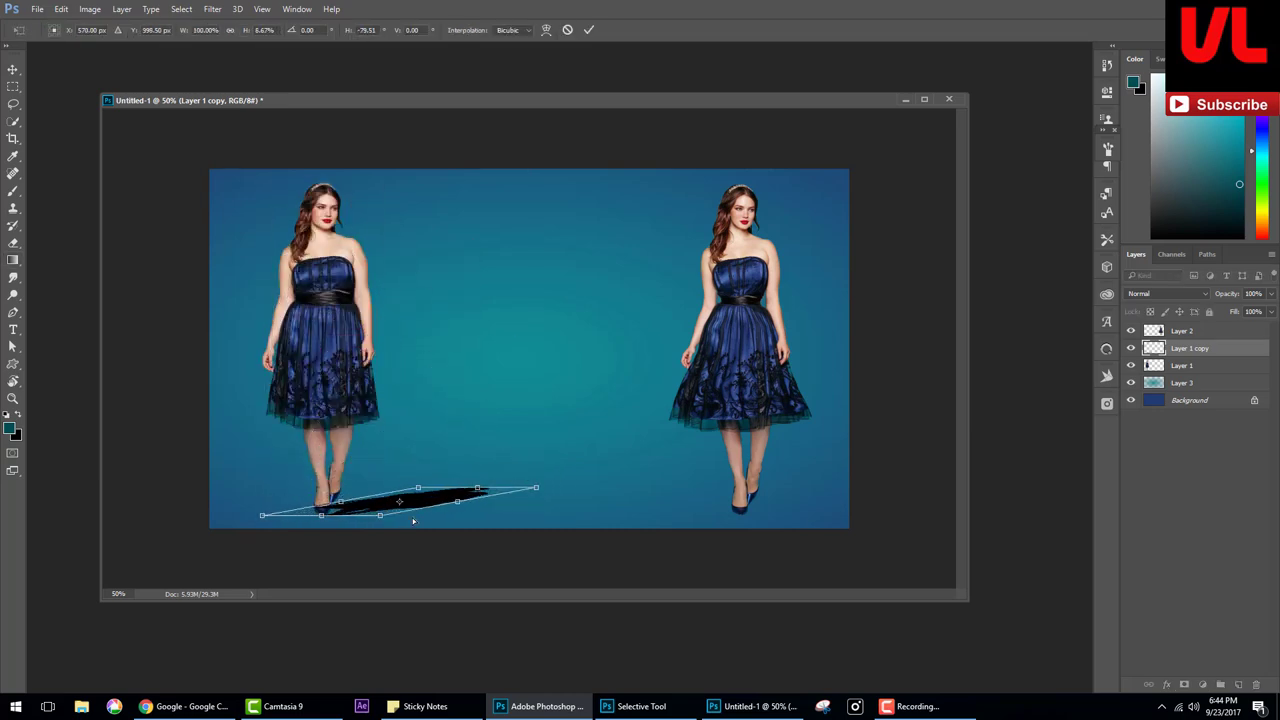
pyautogui.press('Return')
pyautogui.press('g')
pyautogui.moveTo(1148, 350); pyautogui.dragTo(1150, 367)
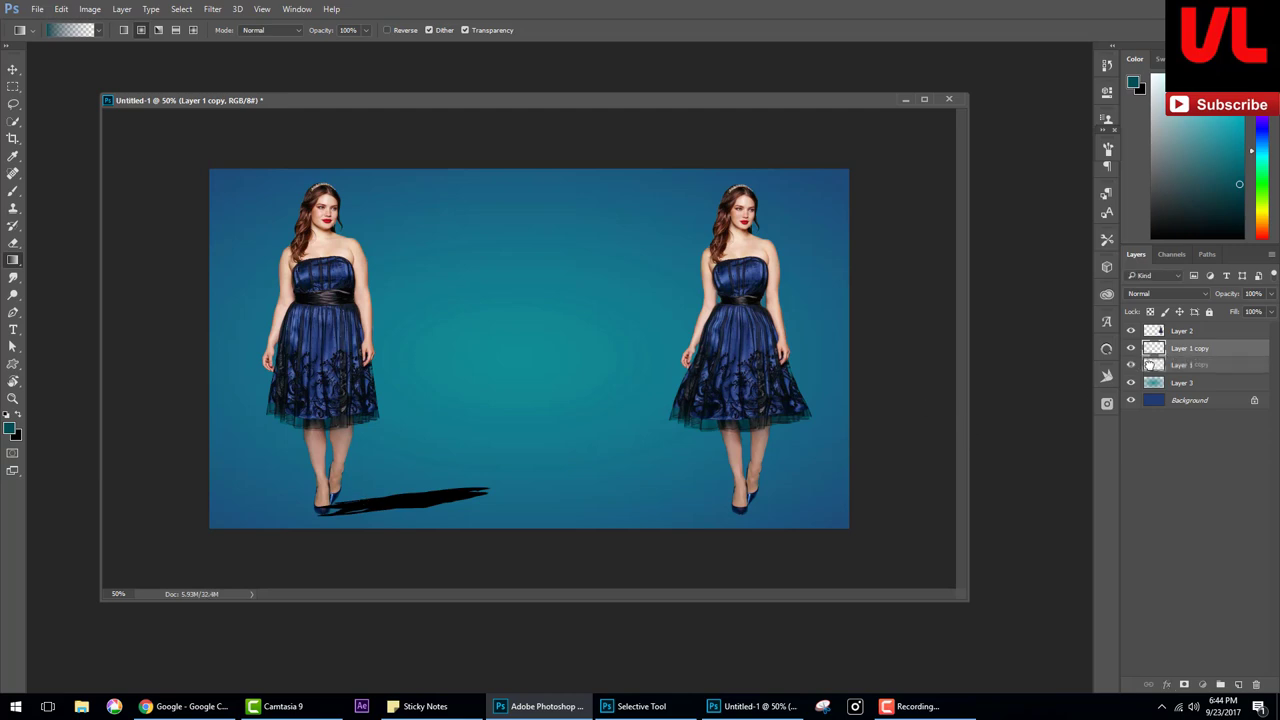
# Nudge the left shadow up to her feet, then duplicate Layer 2 and blacken it with Lightness -100.
pyautogui.click(13, 69)
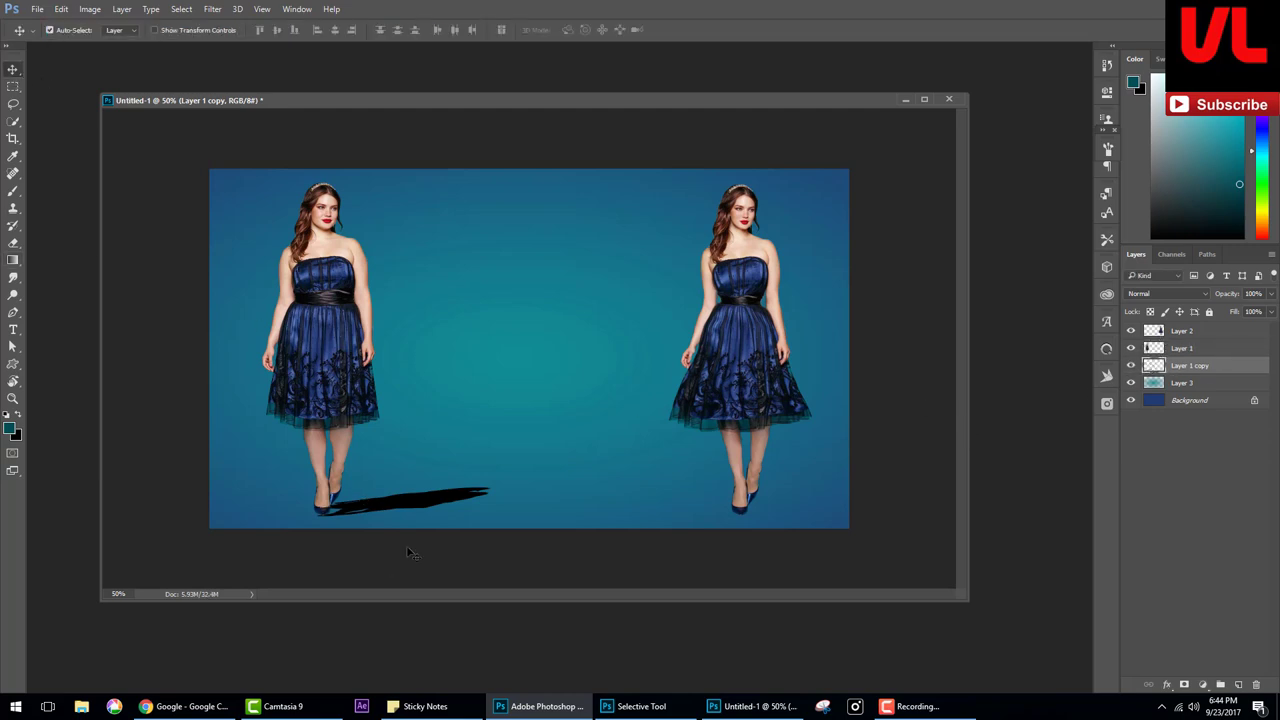
pyautogui.moveTo(398, 507); pyautogui.dragTo(400, 501)
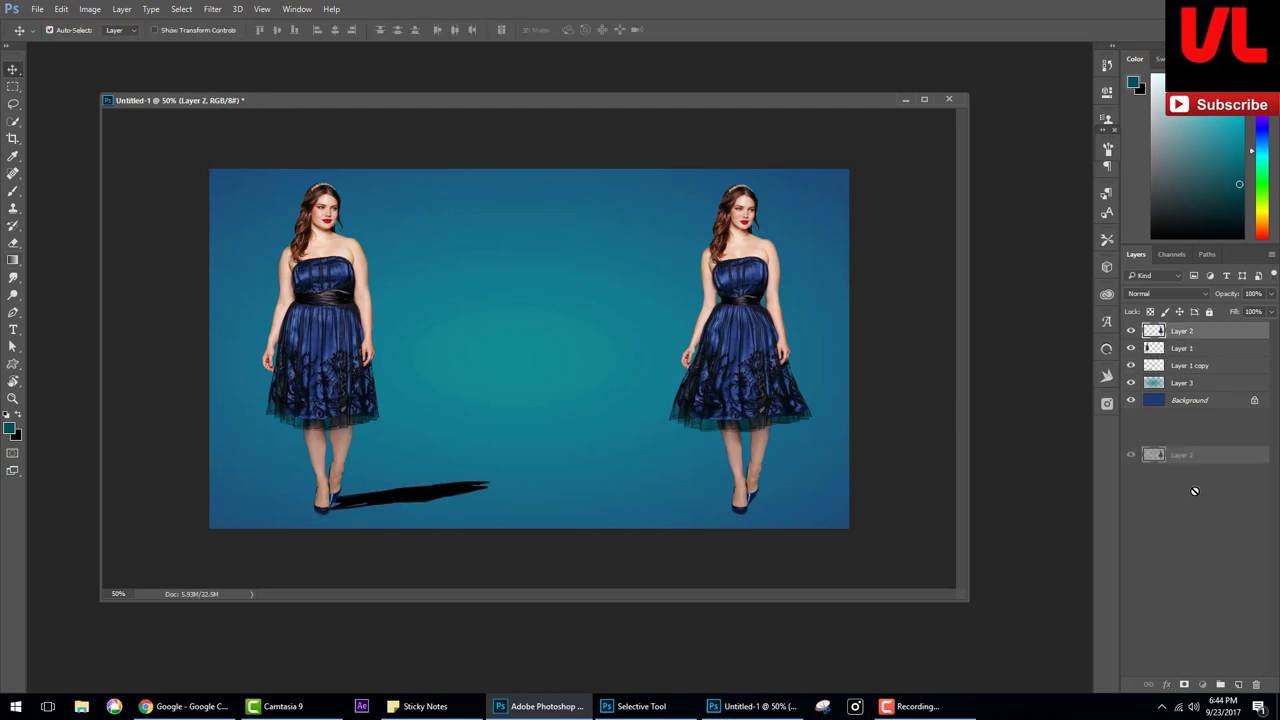
pyautogui.moveTo(1148, 336); pyautogui.dragTo(1238, 684)
pyautogui.hotkey('ctrl', 'u')
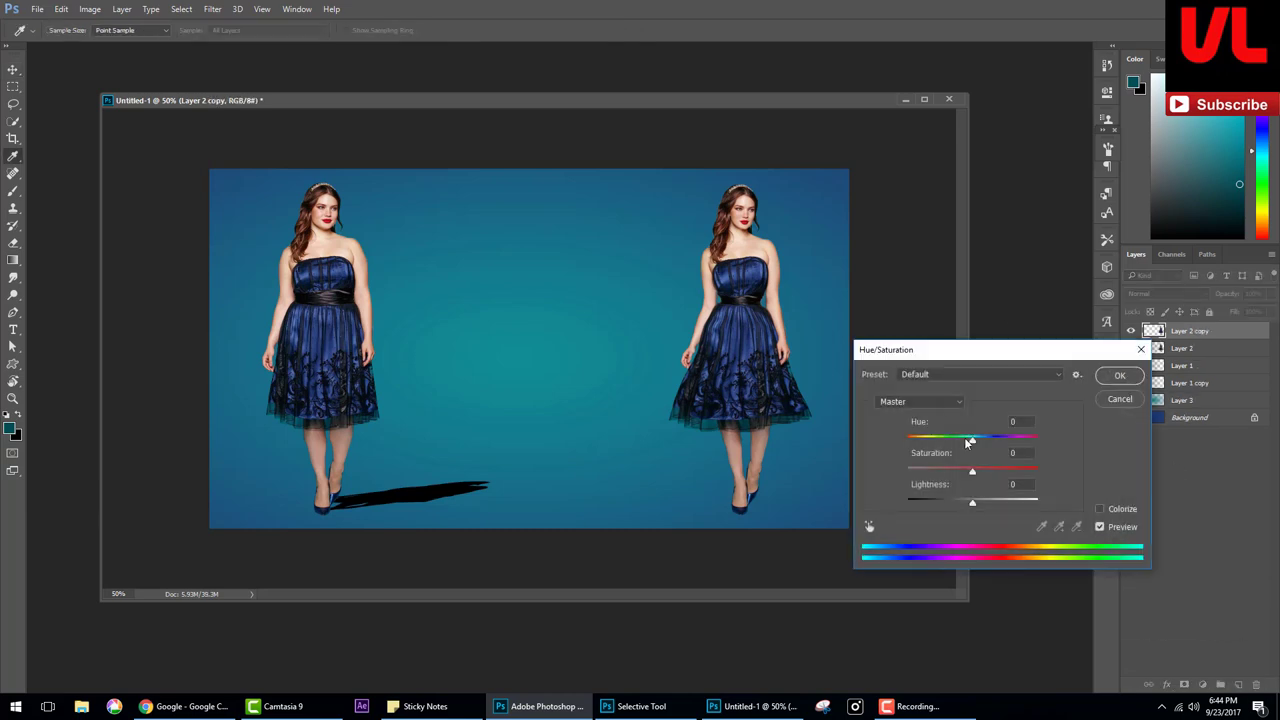
pyautogui.moveTo(972, 502); pyautogui.dragTo(808, 488)
pyautogui.click(1120, 375)
# Skew the right silhouette into a floor shadow, move it below the figures, and merge both shadows.
pyautogui.hotkey('ctrl', 't')
pyautogui.rightClick(777, 240)
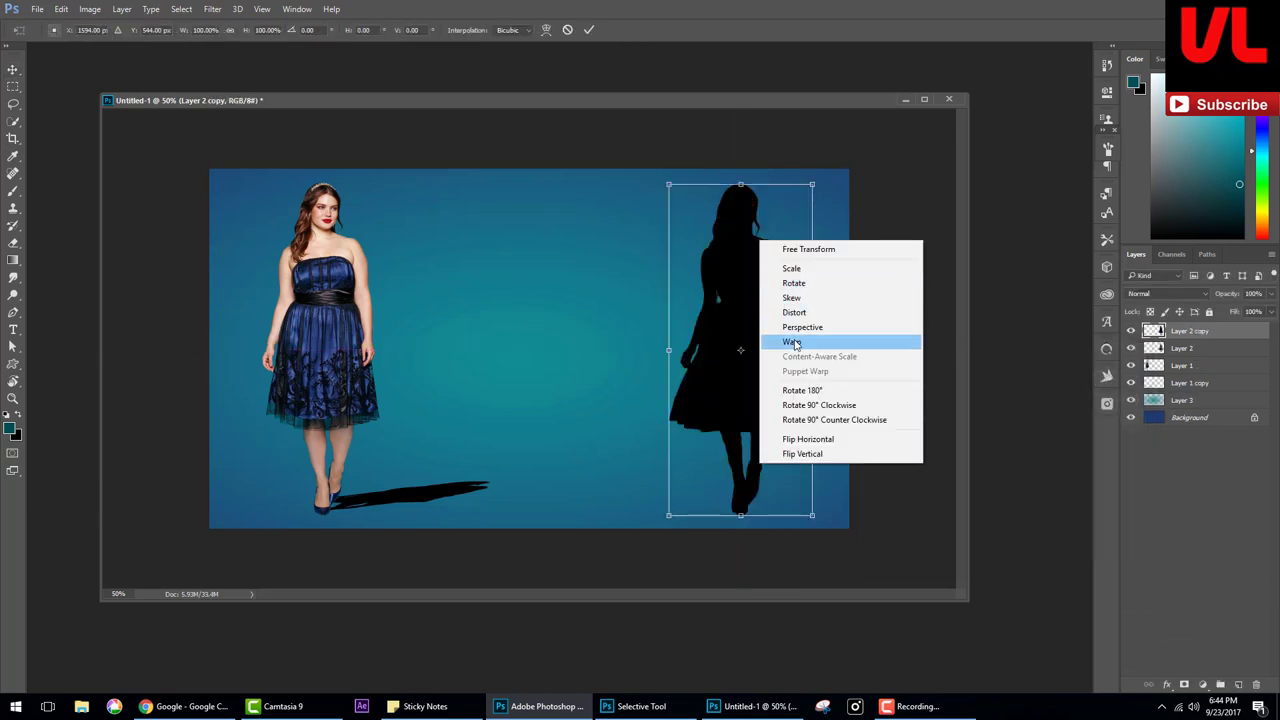
pyautogui.click(800, 291)
pyautogui.moveTo(740, 186)
pyautogui.mouseDown()
pyautogui.moveTo(770, 293)
pyautogui.moveTo(845, 460)
pyautogui.mouseUp()
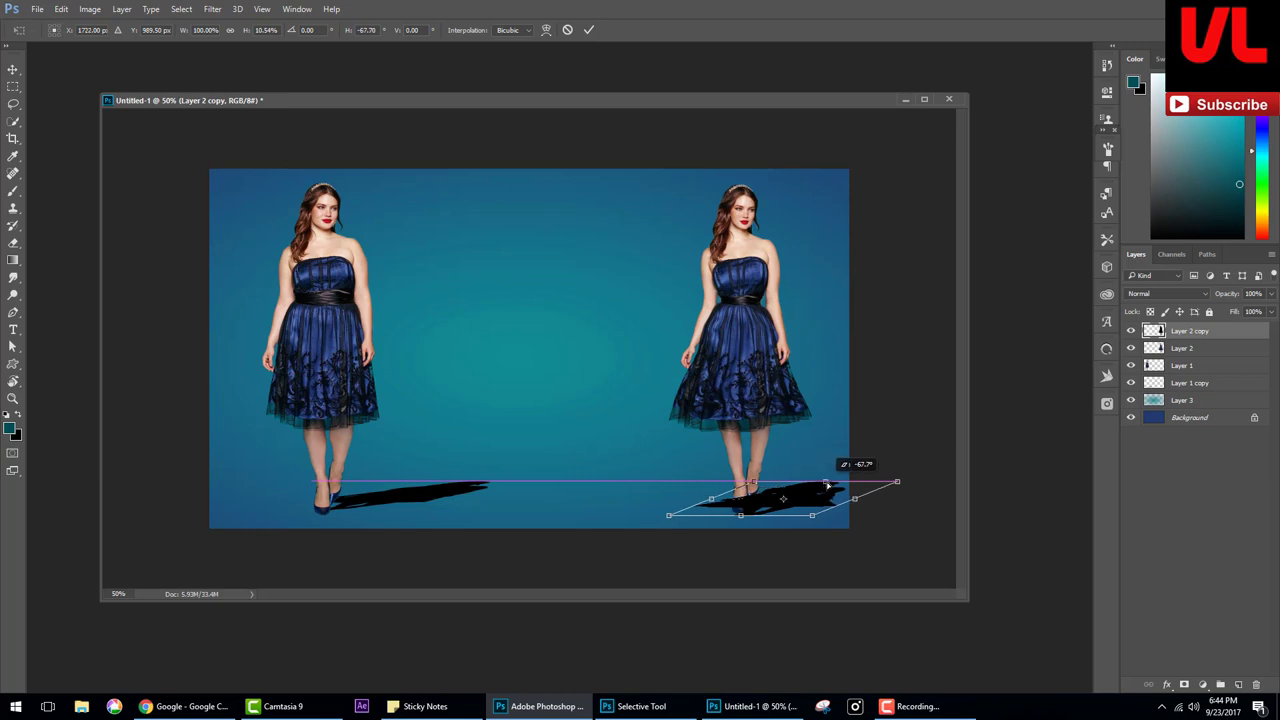
pyautogui.press('Return')
pyautogui.moveTo(1155, 331); pyautogui.dragTo(1158, 353)
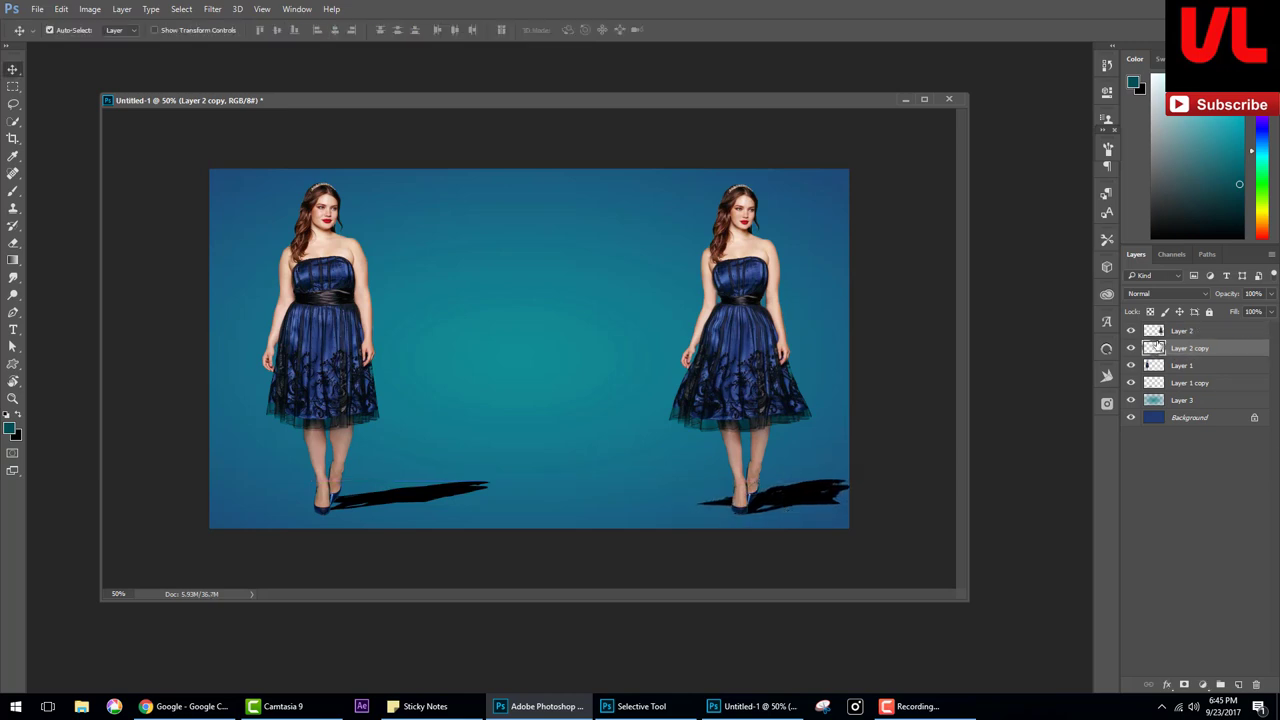
pyautogui.moveTo(1155, 348); pyautogui.dragTo(1155, 378)
pyautogui.click(1184, 684)
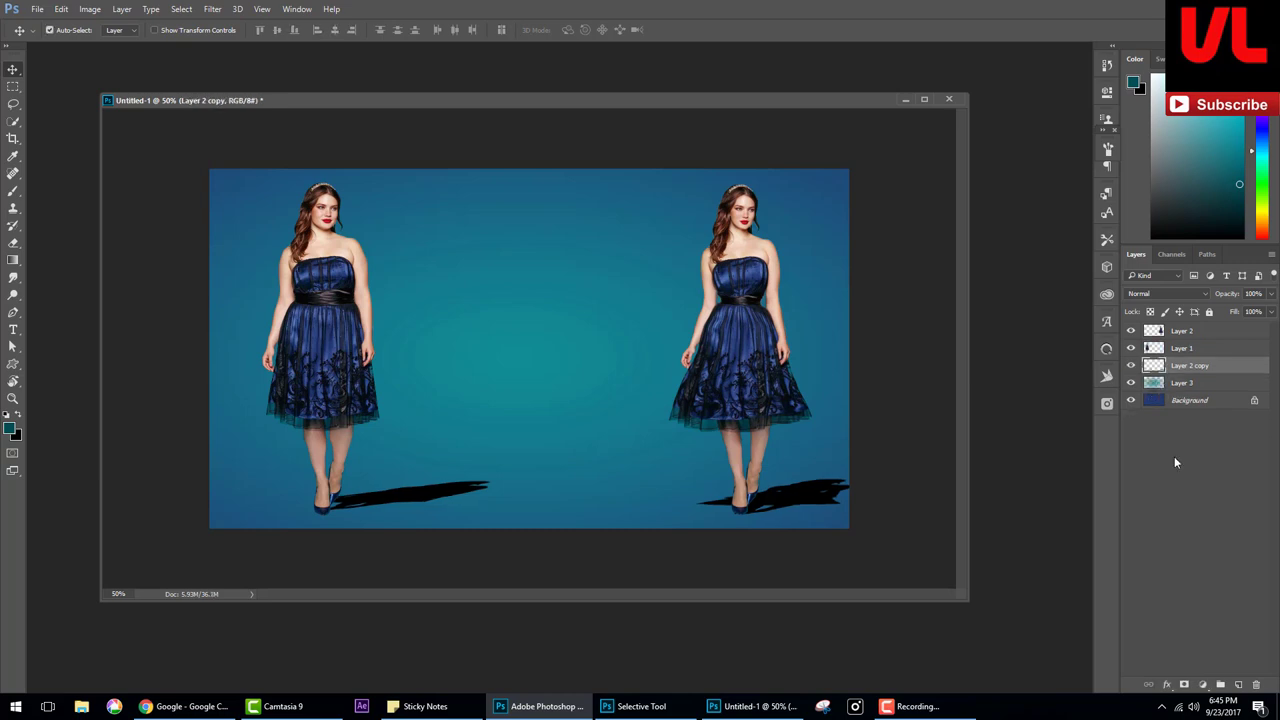
# Fade the shadows with a vertical gradient mask and apply the mask.
pyautogui.click(13, 260)
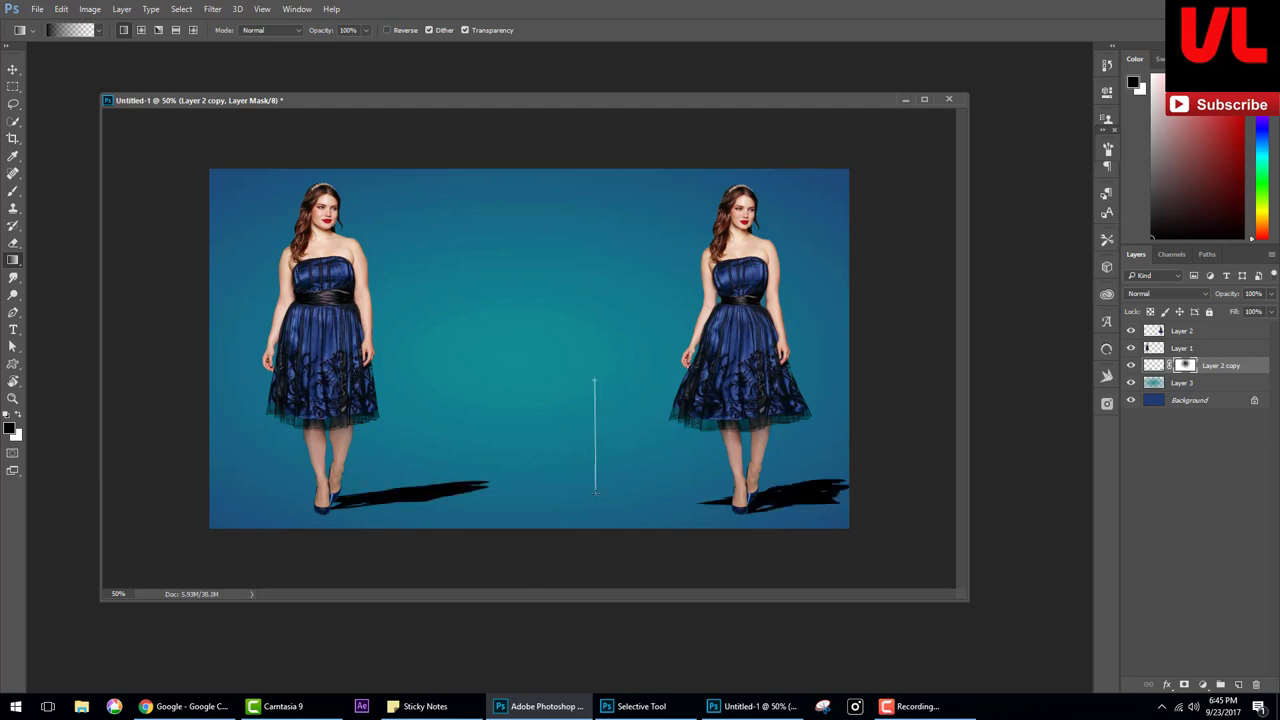
pyautogui.moveTo(596, 378); pyautogui.dragTo(596, 496)
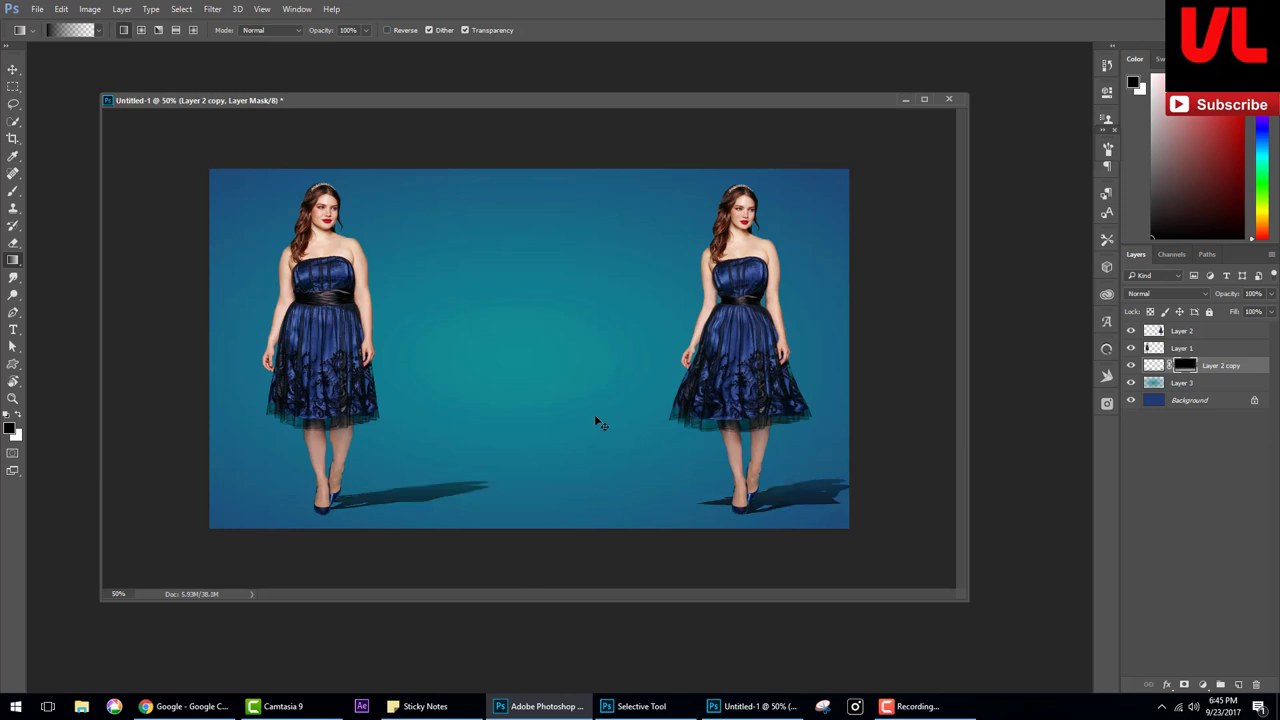
pyautogui.hotkey('ctrl', 'z')
pyautogui.moveTo(596, 434); pyautogui.dragTo(596, 506)
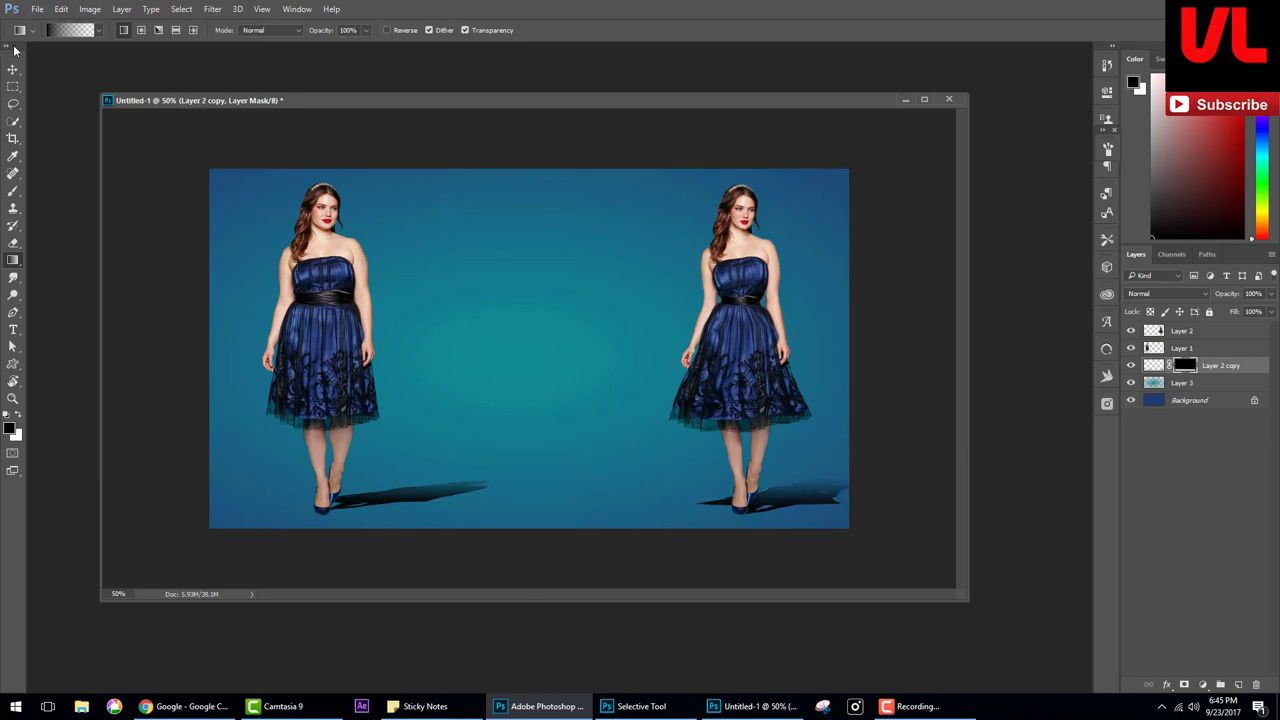
pyautogui.click(13, 69)
pyautogui.rightClick(1186, 372)
pyautogui.click(1150, 409)
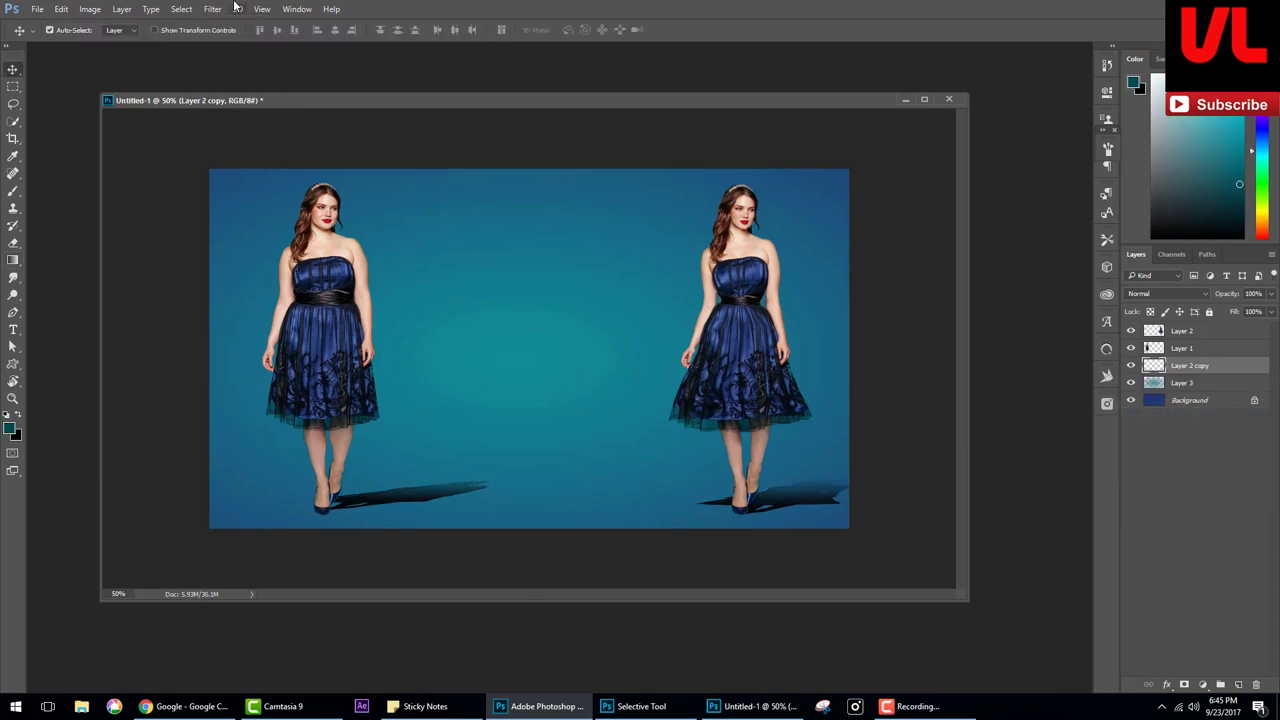
# Soften the shadows with Motion Blur (Angle 71, Distance 17 pixels) and set them to 90% opacity.
pyautogui.click(212, 9)
pyautogui.click(421, 231)
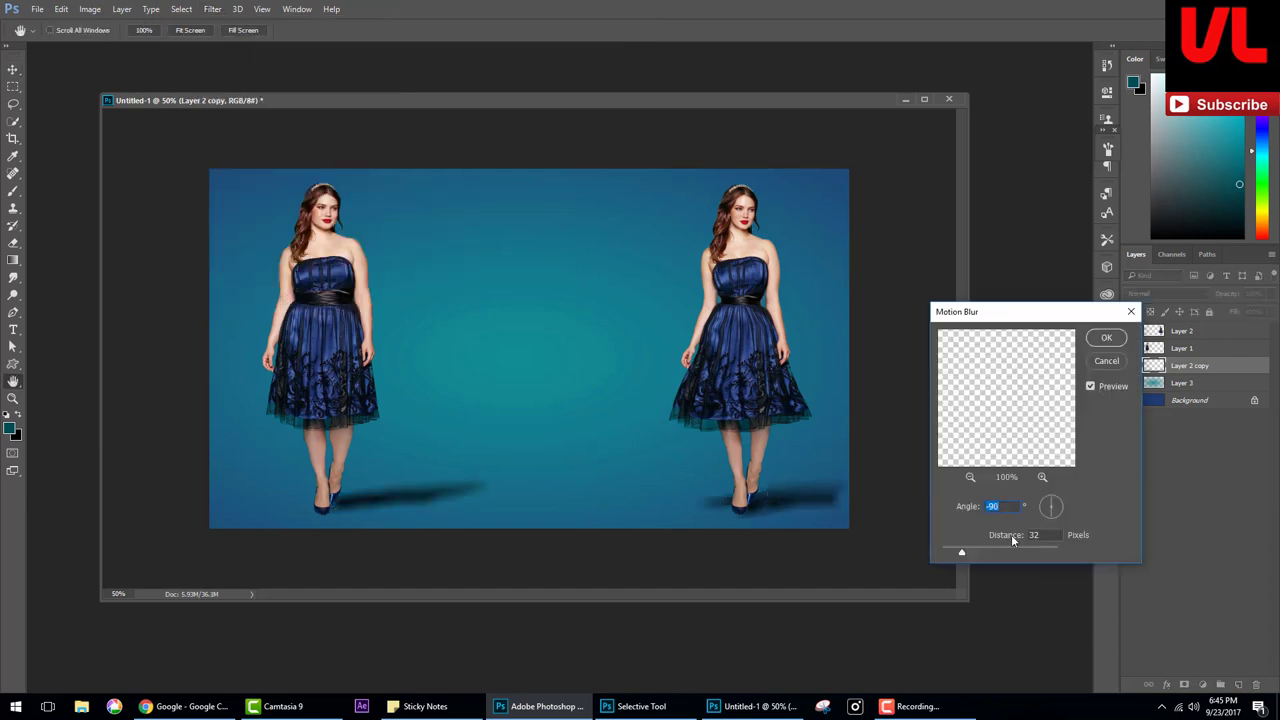
pyautogui.write('71')
pyautogui.click(950, 552)
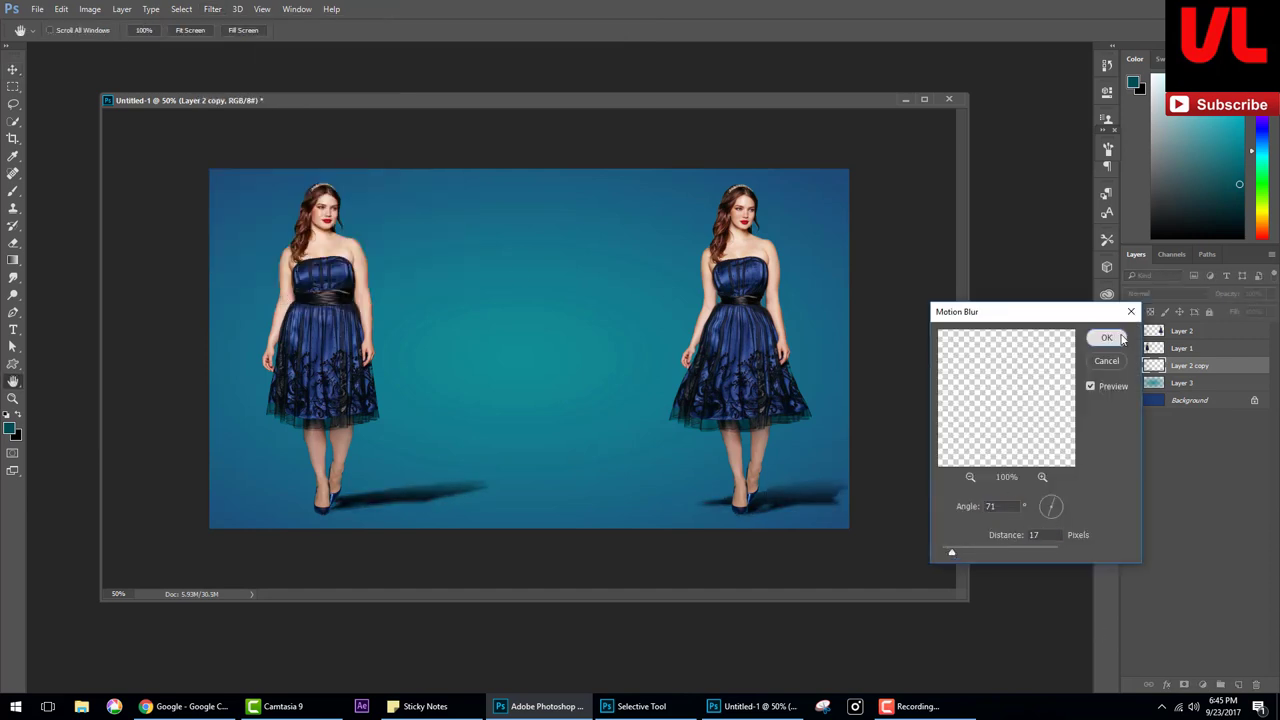
pyautogui.click(1122, 340)
pyautogui.moveTo(1223, 300); pyautogui.dragTo(1216, 300)
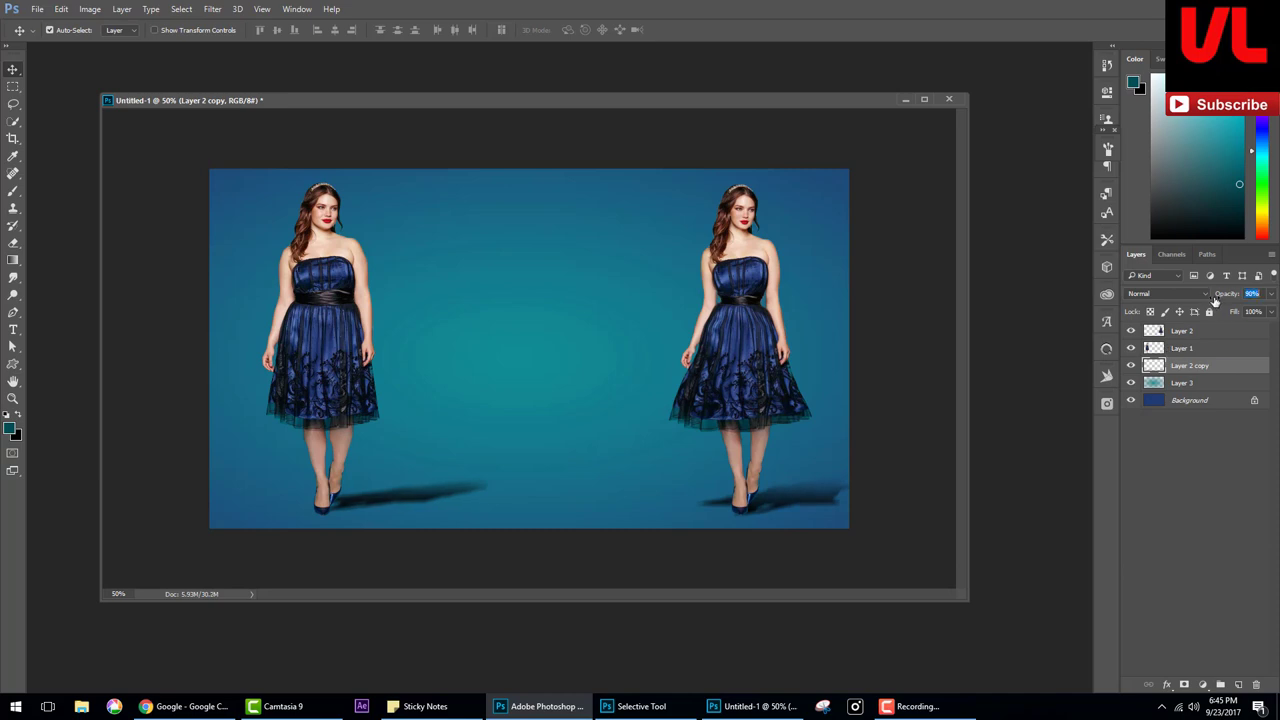
pyautogui.press('Return')
# Zoom in on Layer 3's teal gradient, enlarge the window, then zoom out to both women.
pyautogui.click(623, 334)
pyautogui.hotkey('ctrl', '+')
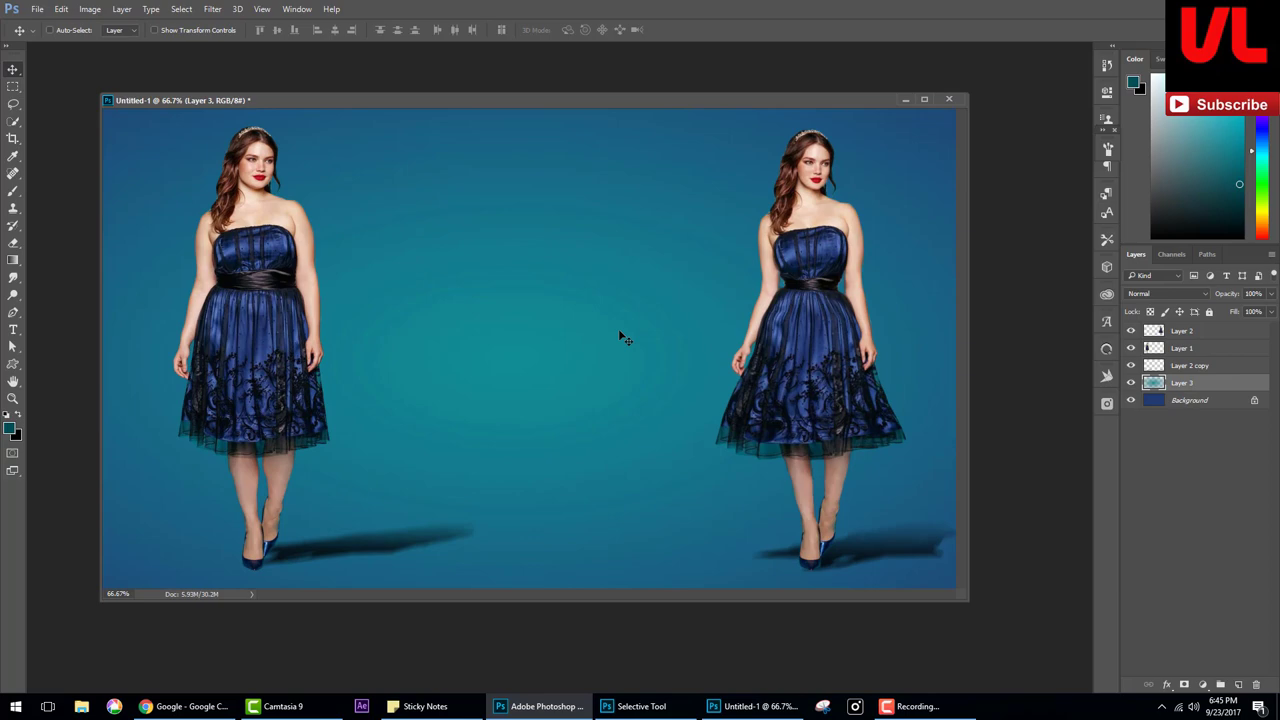
pyautogui.hotkey('ctrl', '+')
pyautogui.hotkey('ctrl', '+')
pyautogui.moveTo(431, 100); pyautogui.dragTo(349, 57)
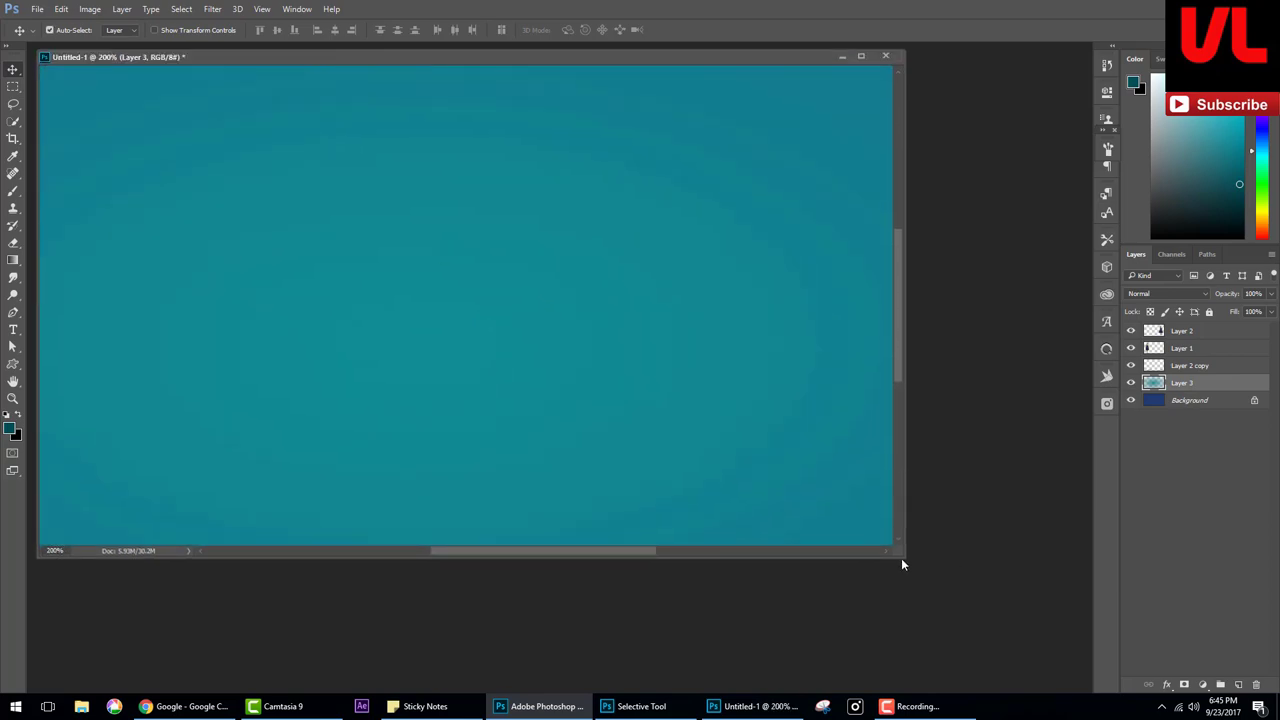
pyautogui.moveTo(901, 565); pyautogui.dragTo(1086, 680)
pyautogui.hotkey('ctrl', '-')
pyautogui.hotkey('ctrl', '-')
pyautogui.hotkey('ctrl', '-')
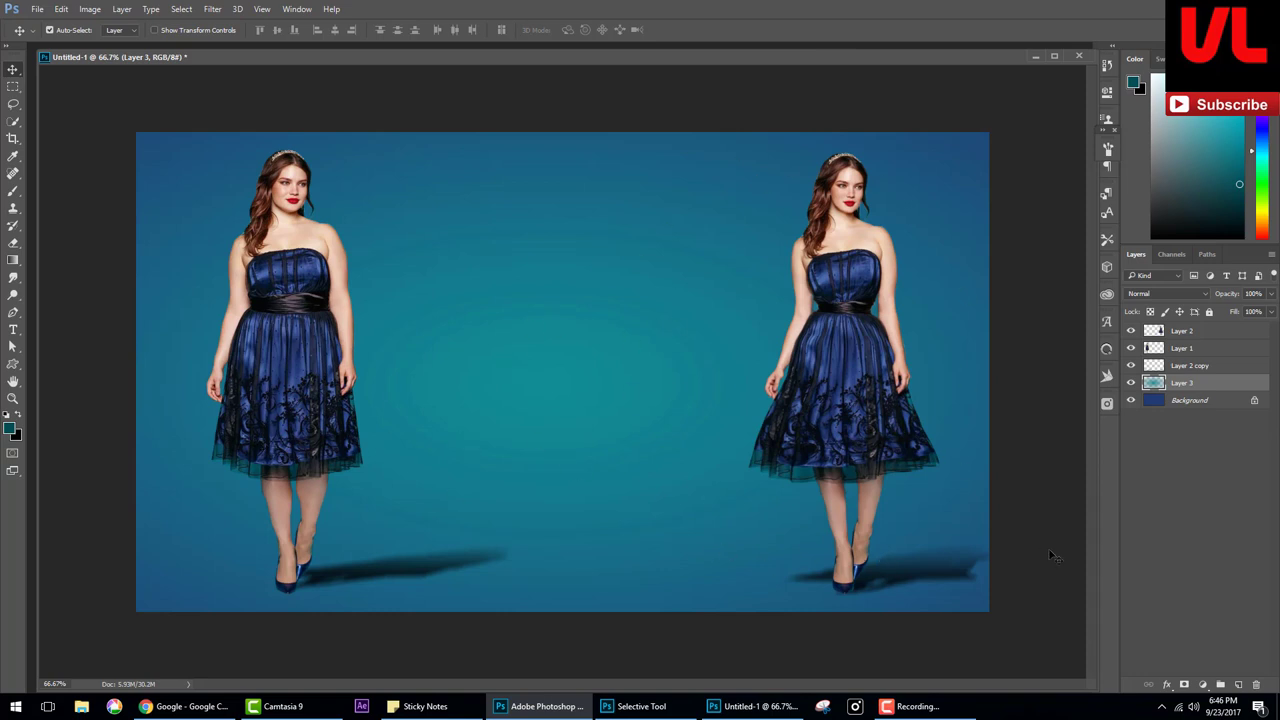
# Type the 'FAT TO FIT' title in Abrade-Black and set it to 194.73 pt.
pyautogui.click(13, 330)
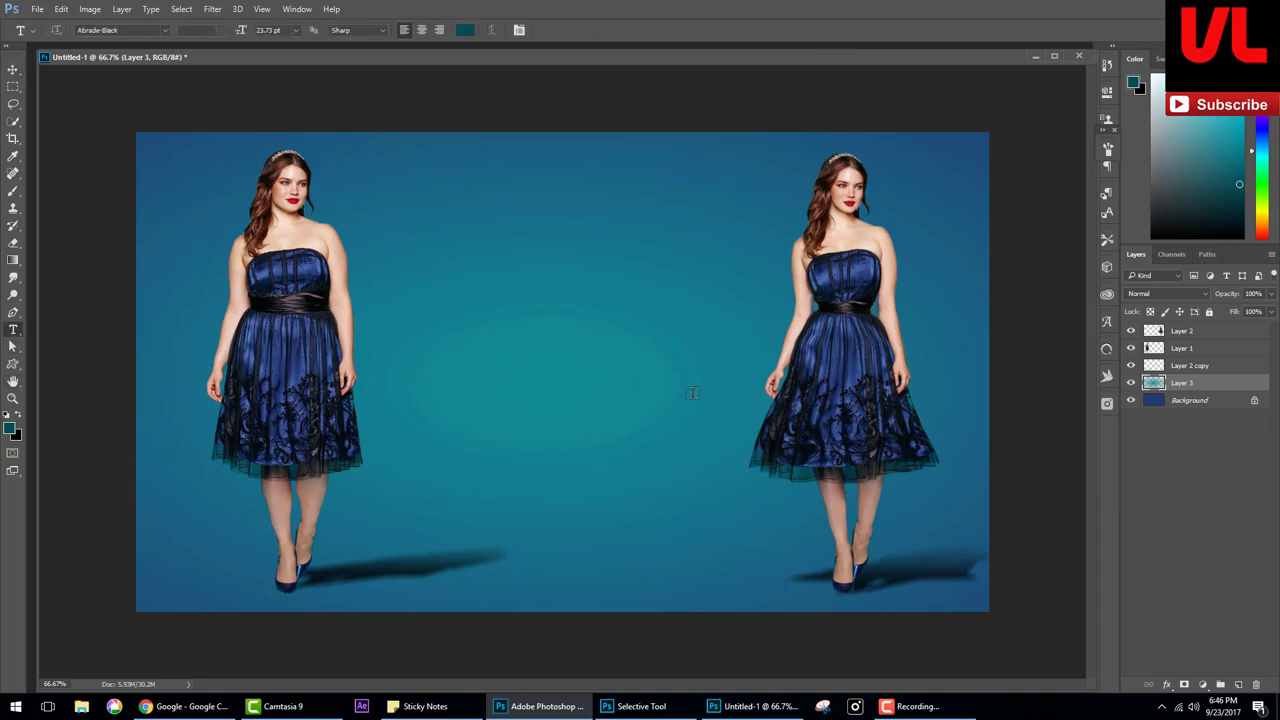
pyautogui.click(1222, 338)
pyautogui.click(455, 232)
pyautogui.write('EAT TO FIT')
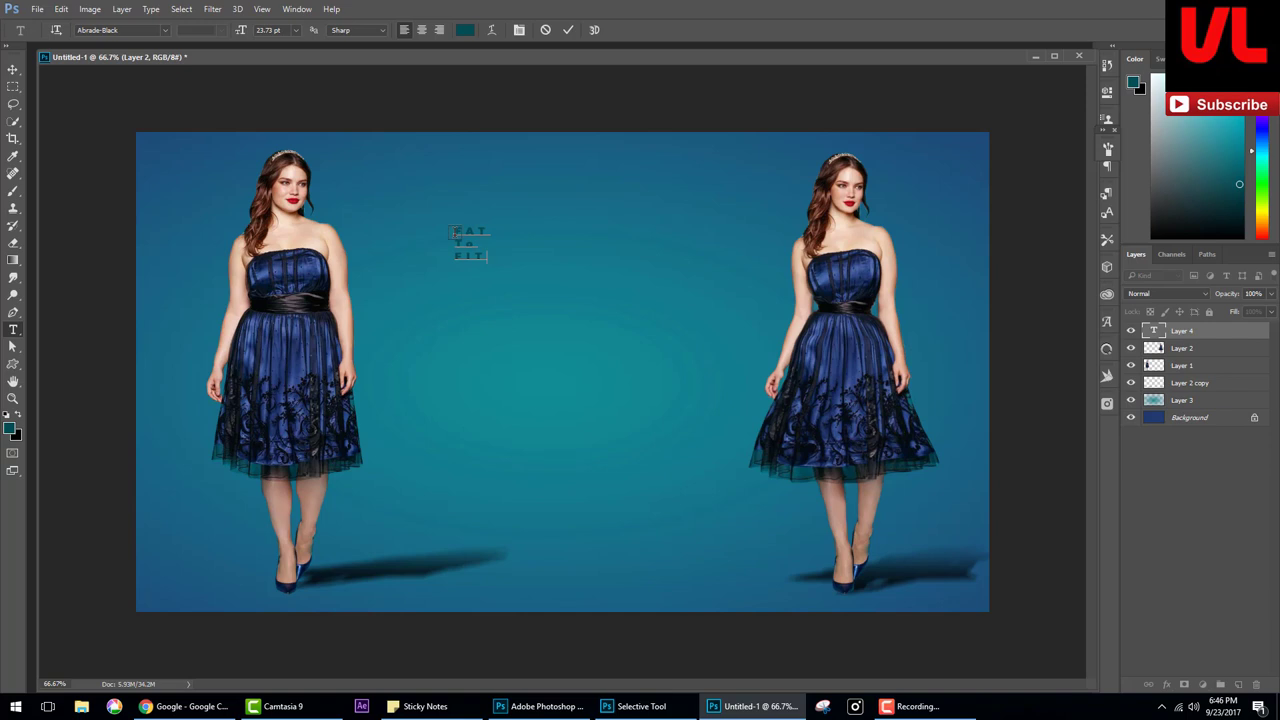
pyautogui.hotkey('ctrl', 'a')
pyautogui.moveTo(241, 29); pyautogui.dragTo(359, 50)
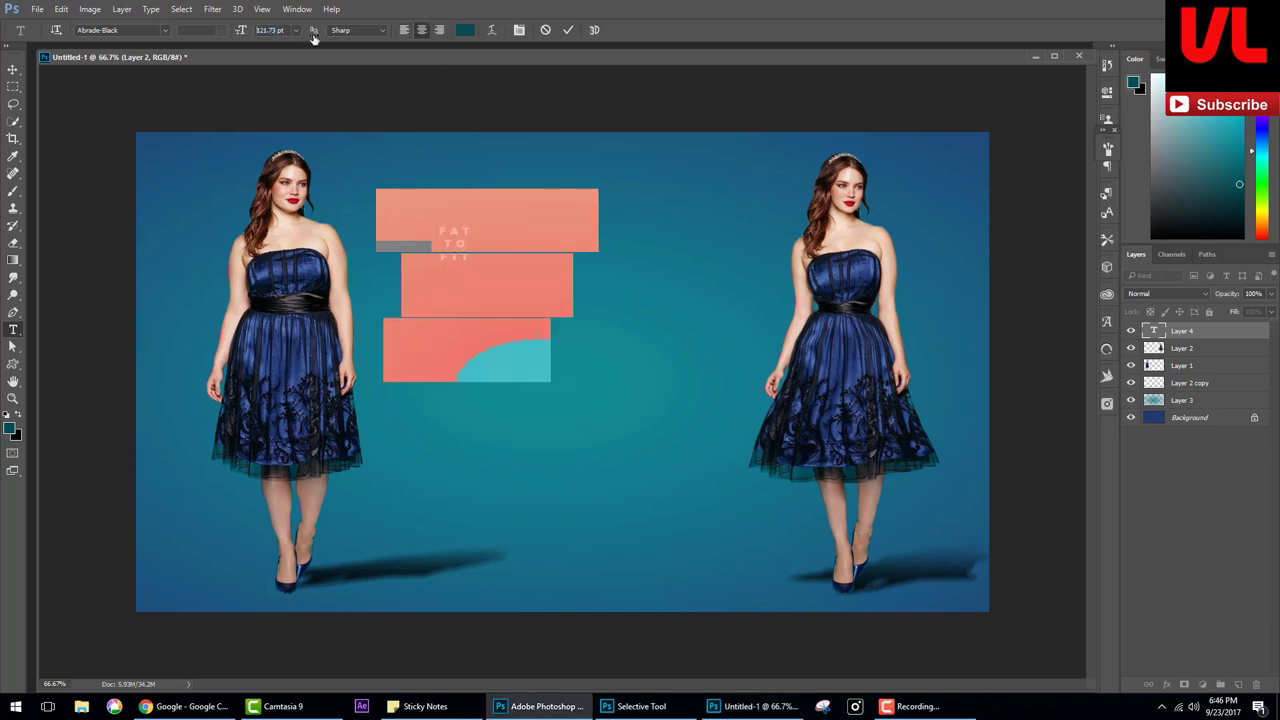
# Move the title to the centre between the two women.
pyautogui.click(13, 69)
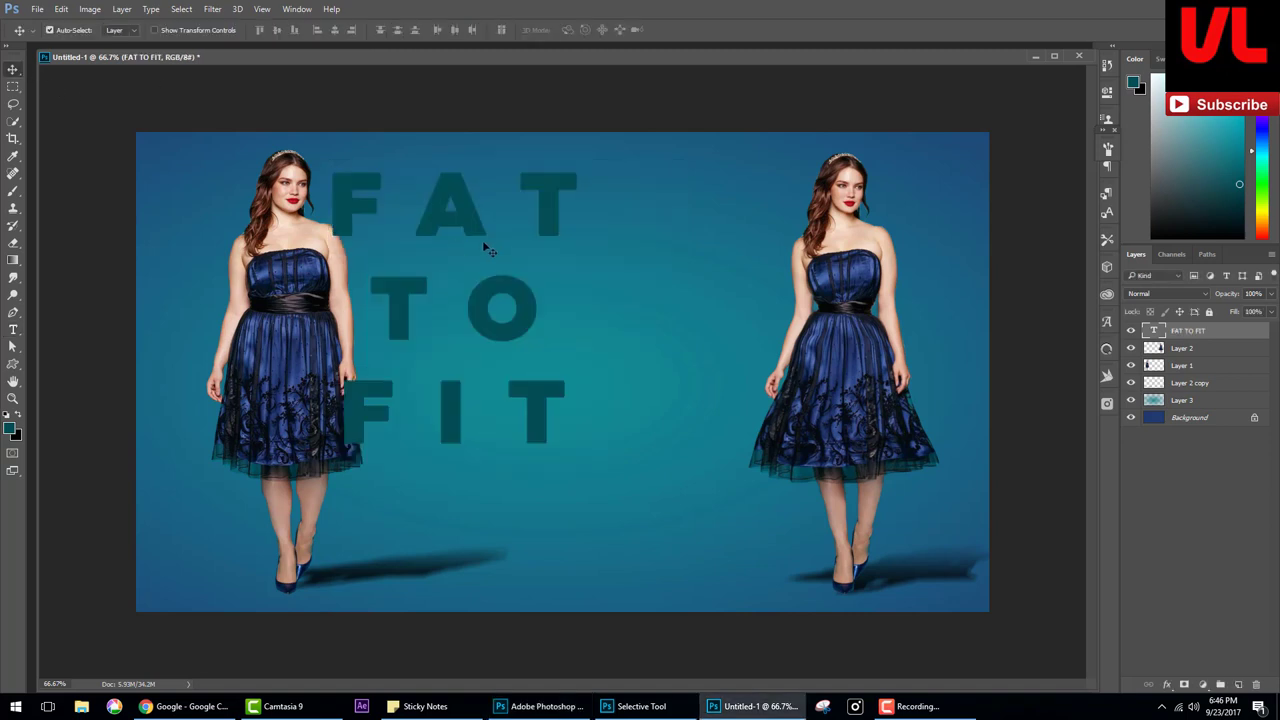
pyautogui.moveTo(486, 249); pyautogui.dragTo(645, 345)
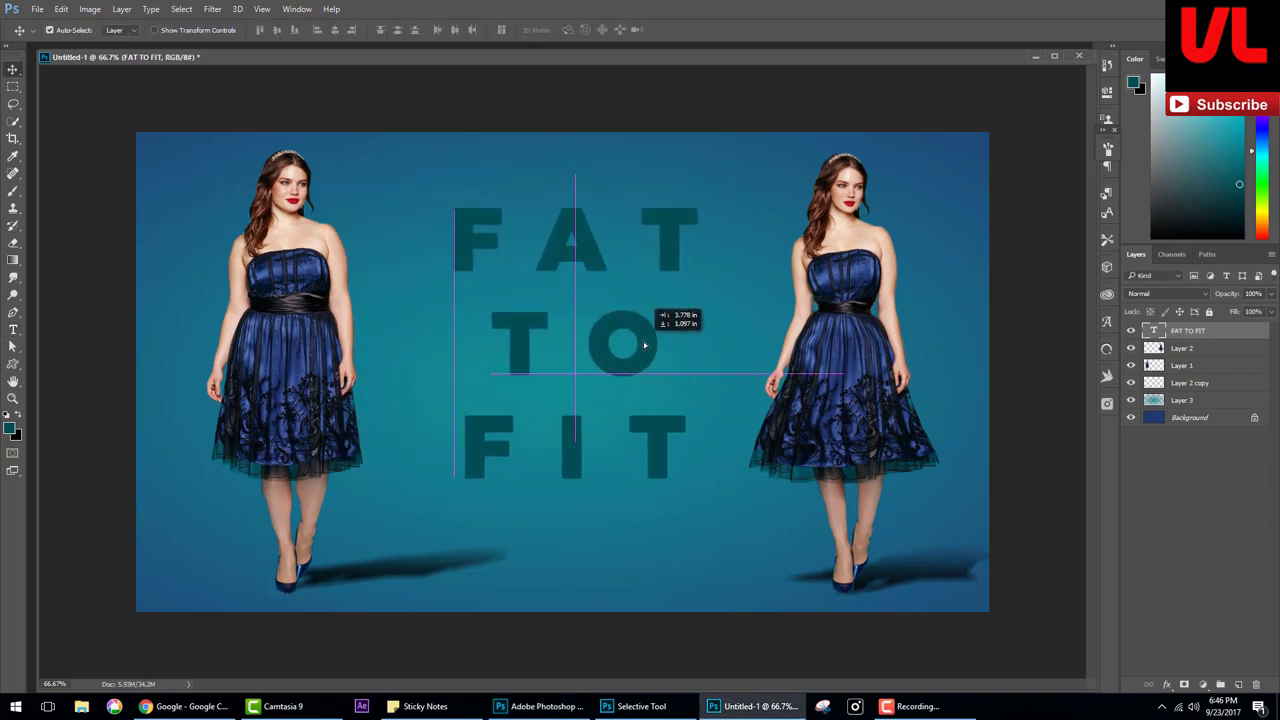
pyautogui.moveTo(645, 345); pyautogui.dragTo(651, 336)
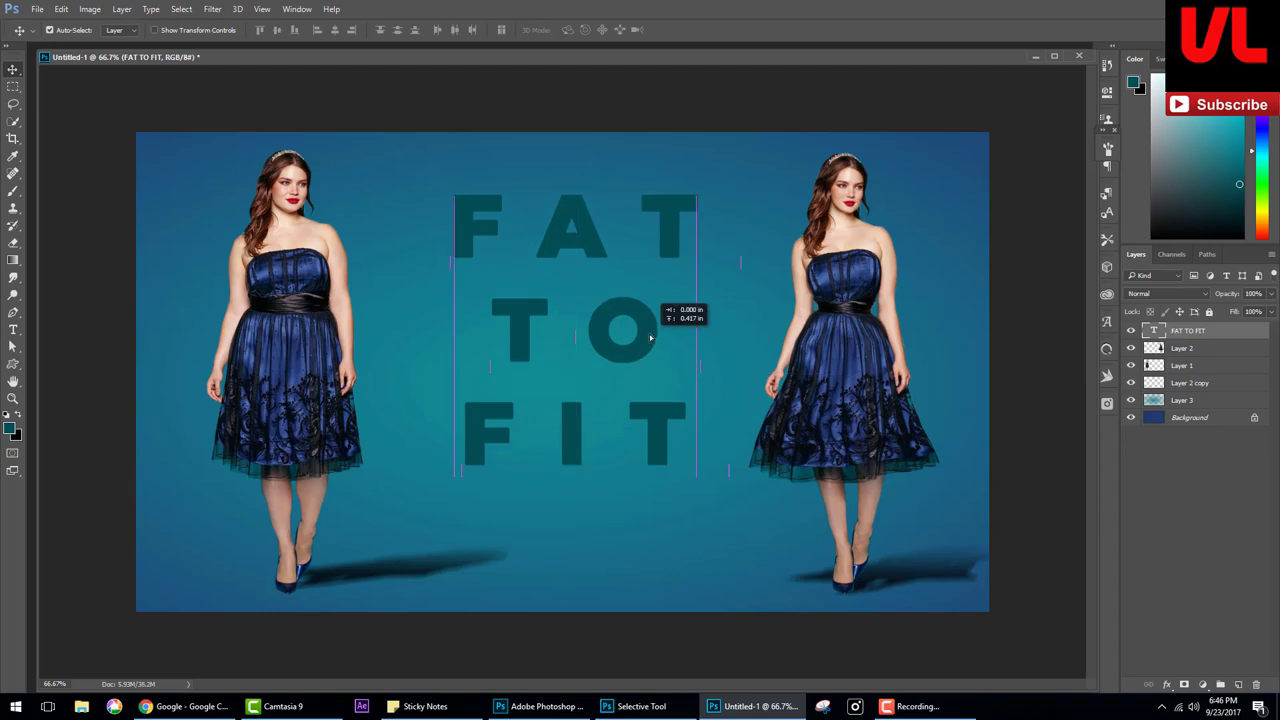
# Colour the title text bright cyan #08cce1.
pyautogui.doubleClick(1160, 333)
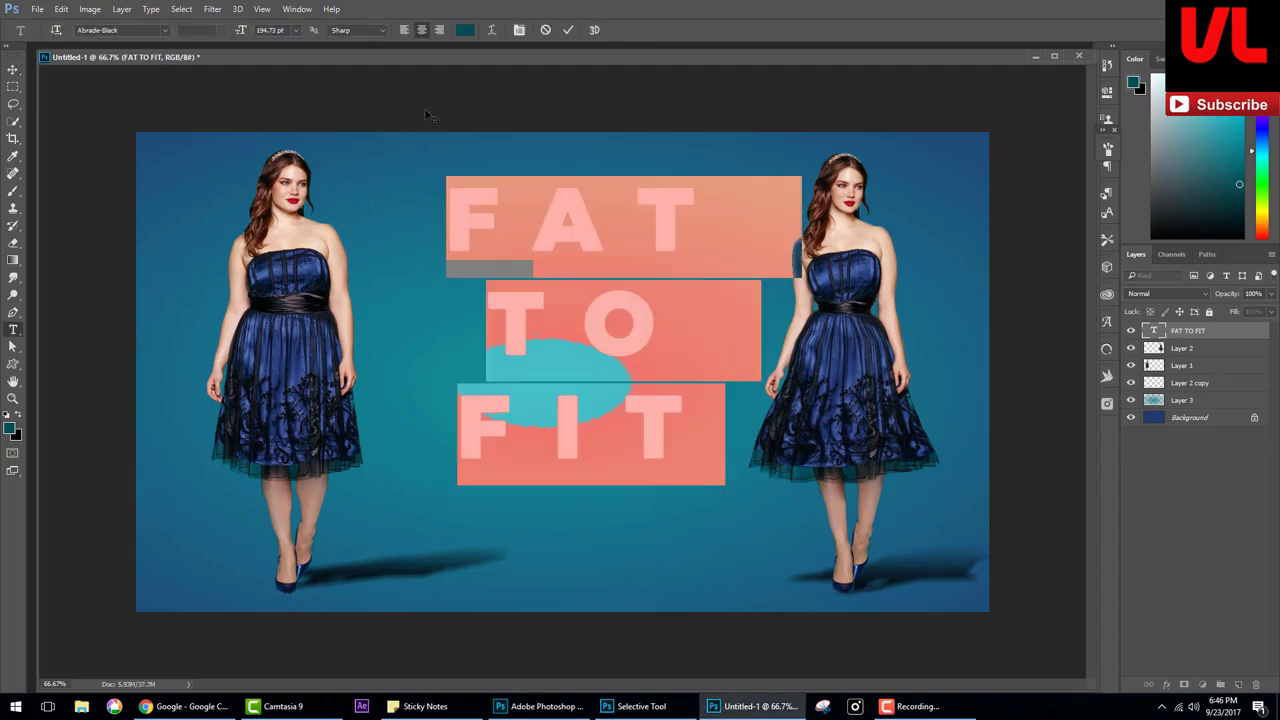
pyautogui.click(465, 30)
pyautogui.click(954, 384)
pyautogui.moveTo(954, 384); pyautogui.dragTo(958, 355)
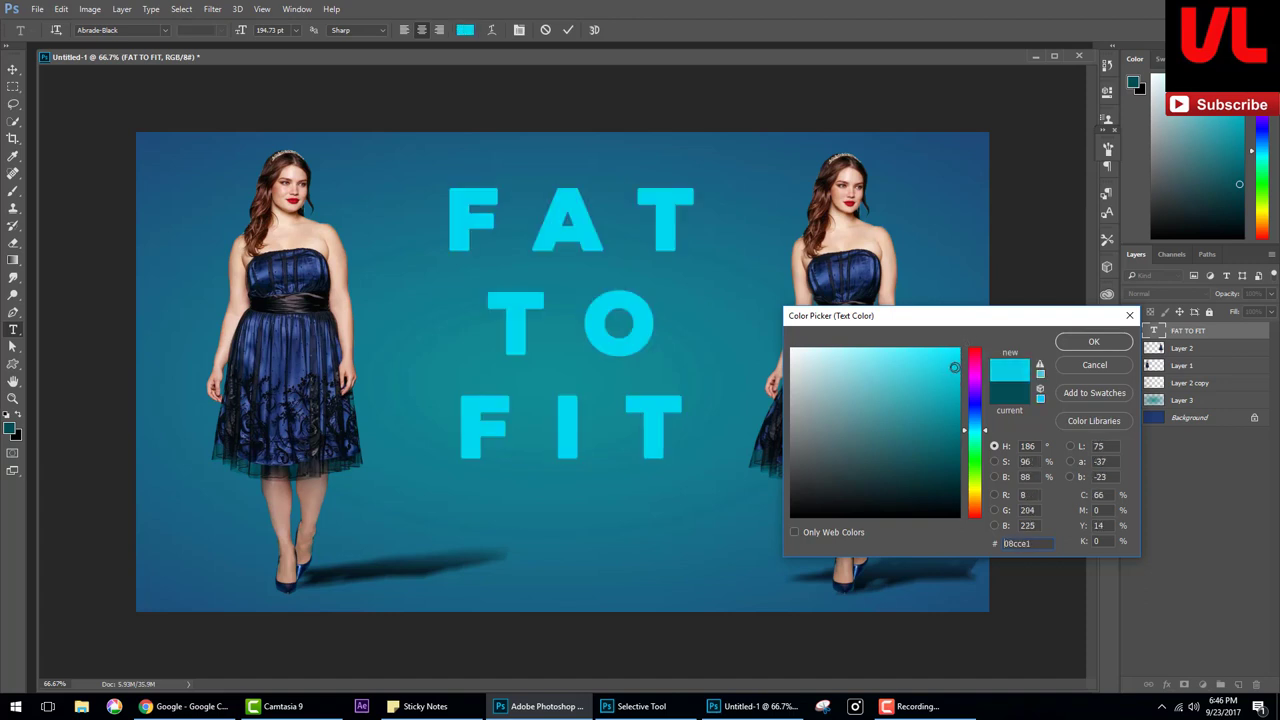
# Give the FAT TO FIT title a thicker stroke in the dark blue sampled from the dress.
pyautogui.click(1094, 341)
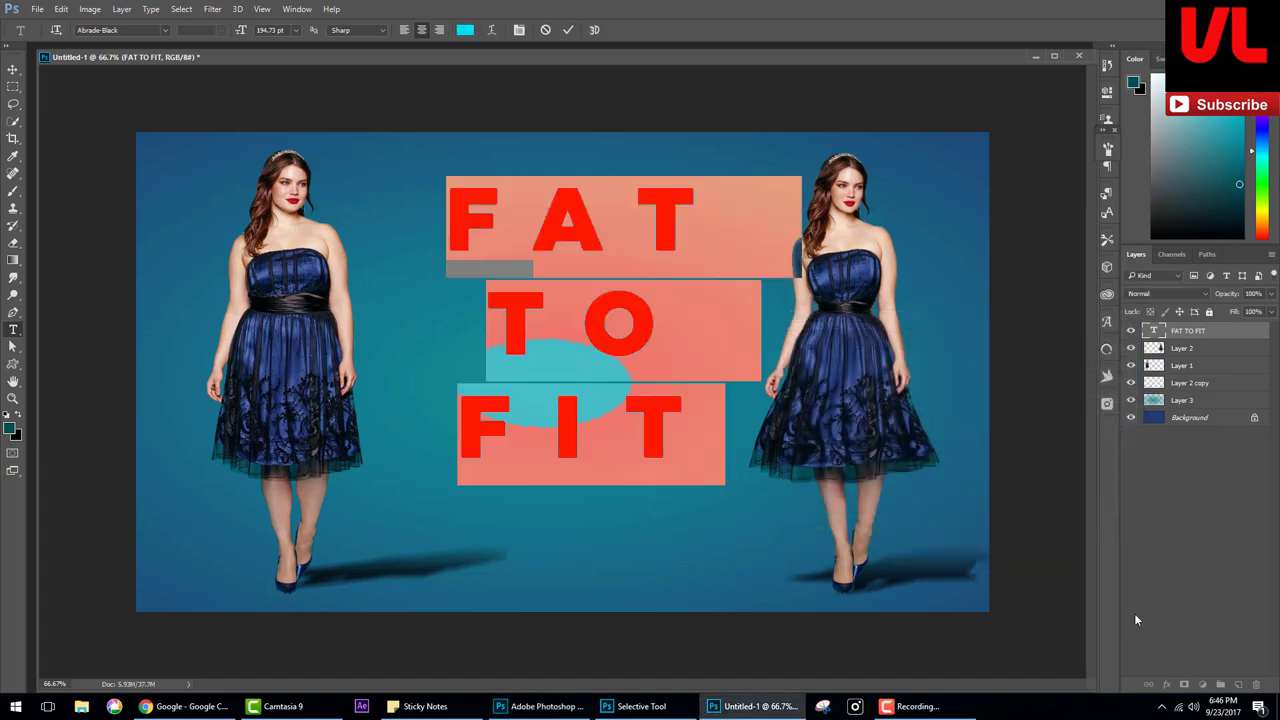
pyautogui.click(1168, 684)
pyautogui.click(1189, 562)
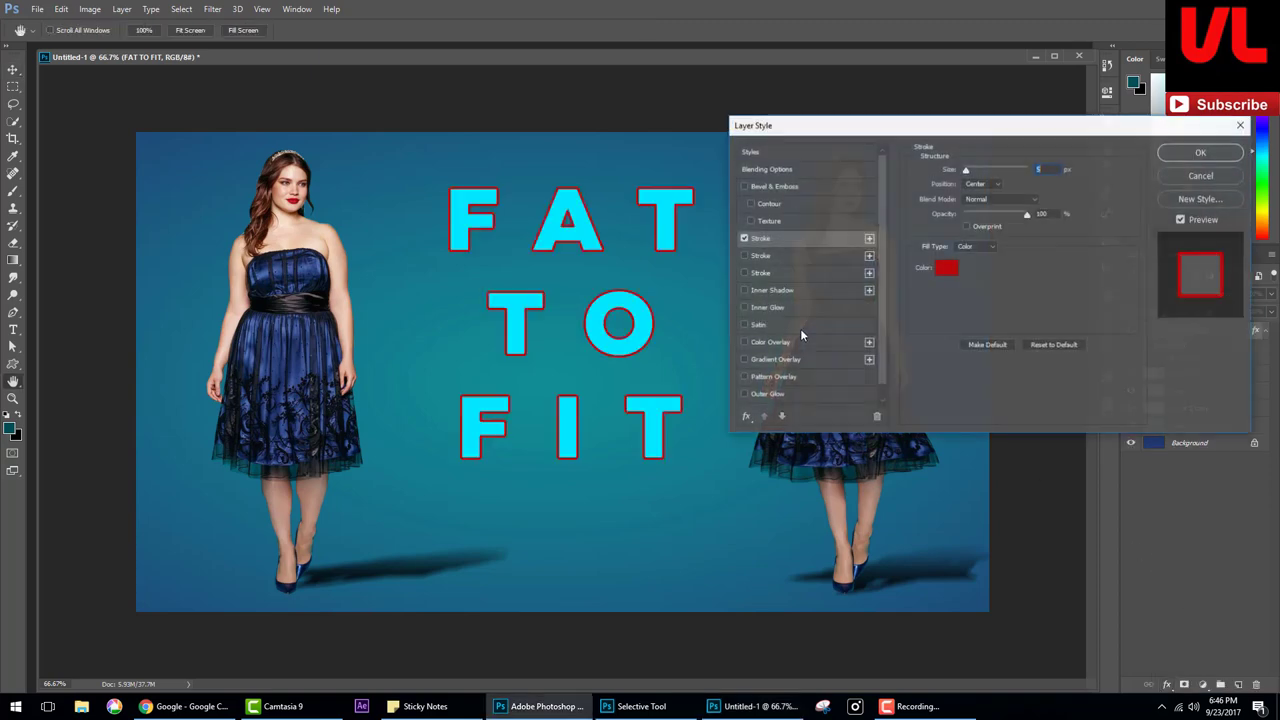
pyautogui.click(951, 268)
pyautogui.click(1086, 337)
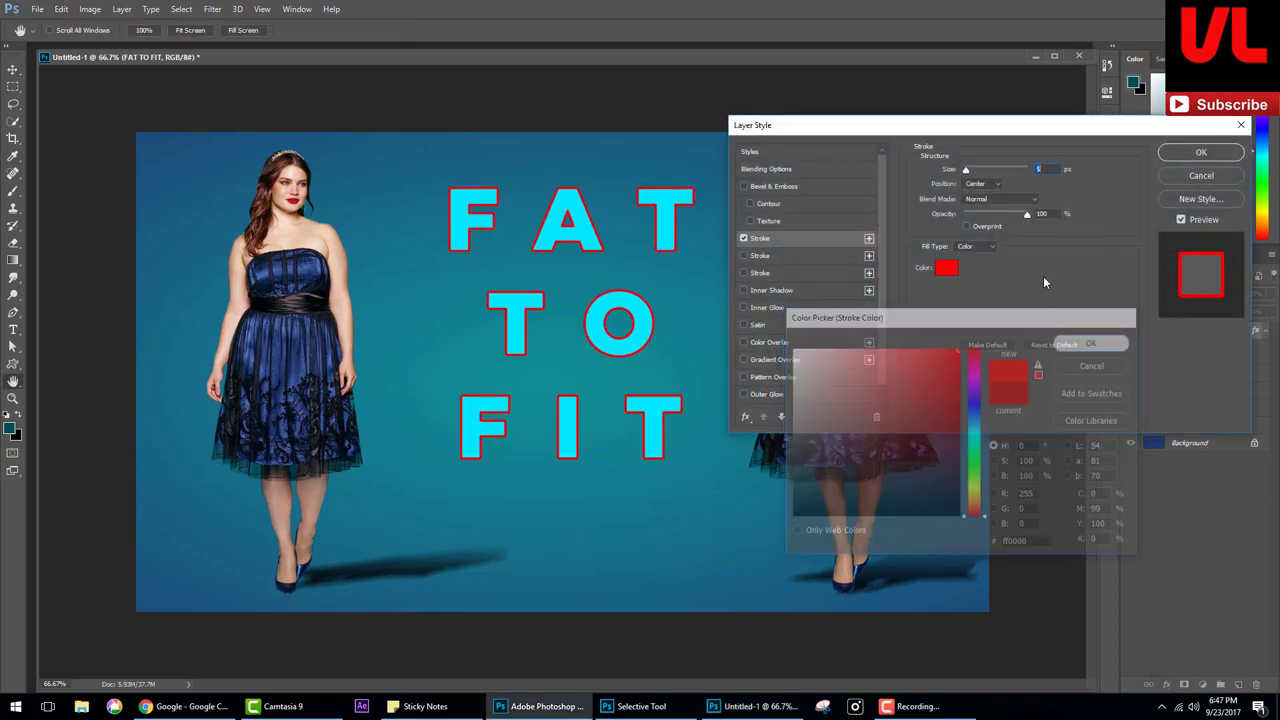
pyautogui.moveTo(966, 170); pyautogui.dragTo(966, 172)
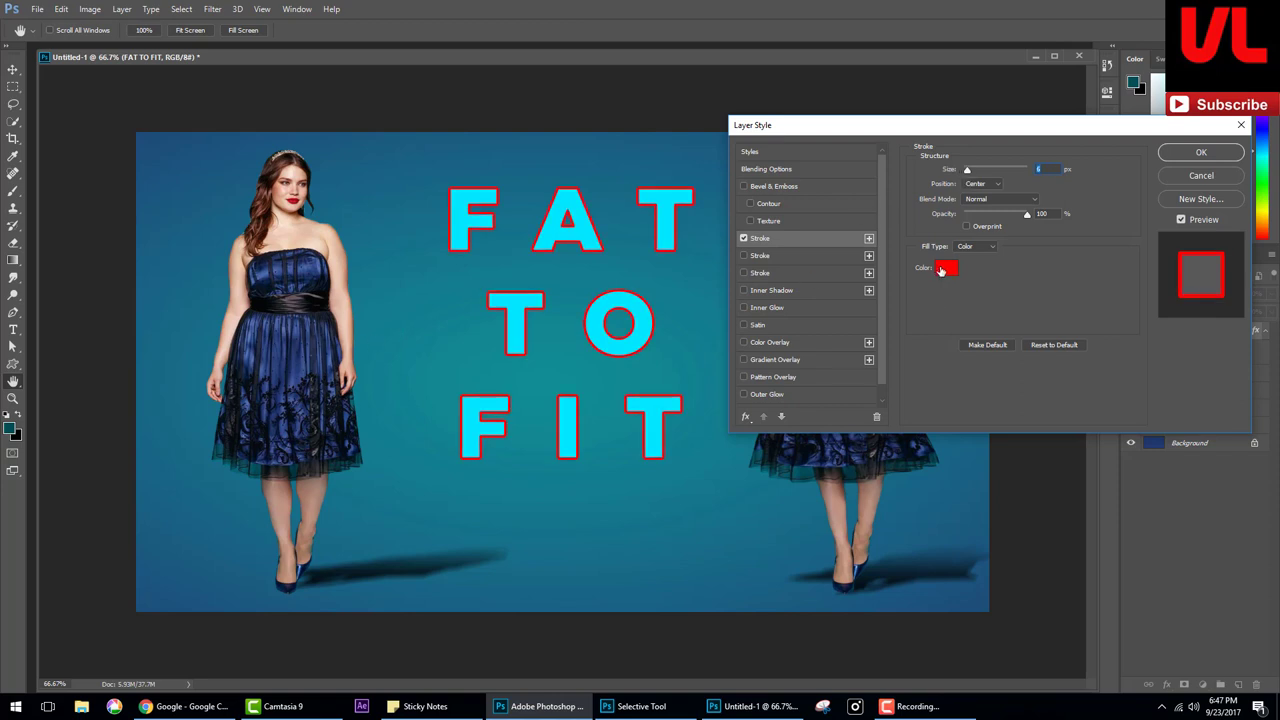
pyautogui.click(943, 268)
pyautogui.click(298, 370)
pyautogui.click(1093, 341)
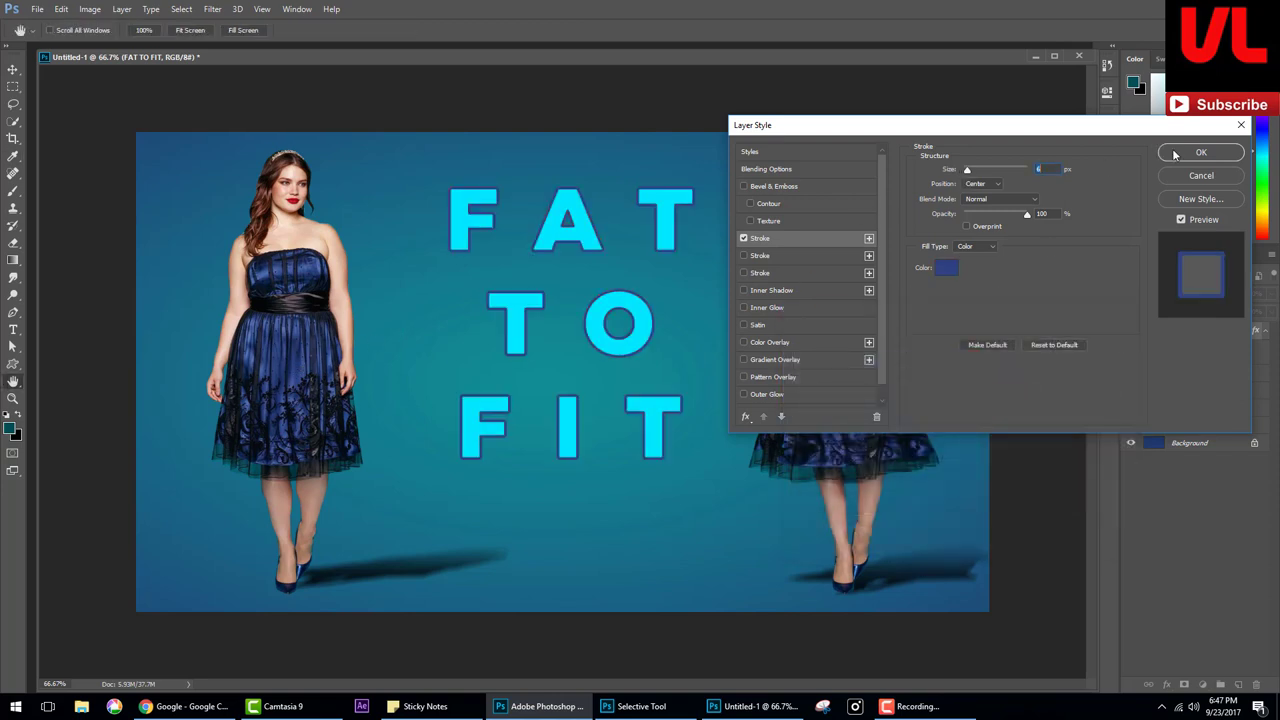
# Add a soft downward drop shadow to the title at angle 94 and size 40.
pyautogui.click(1201, 152)
pyautogui.click(1166, 684)
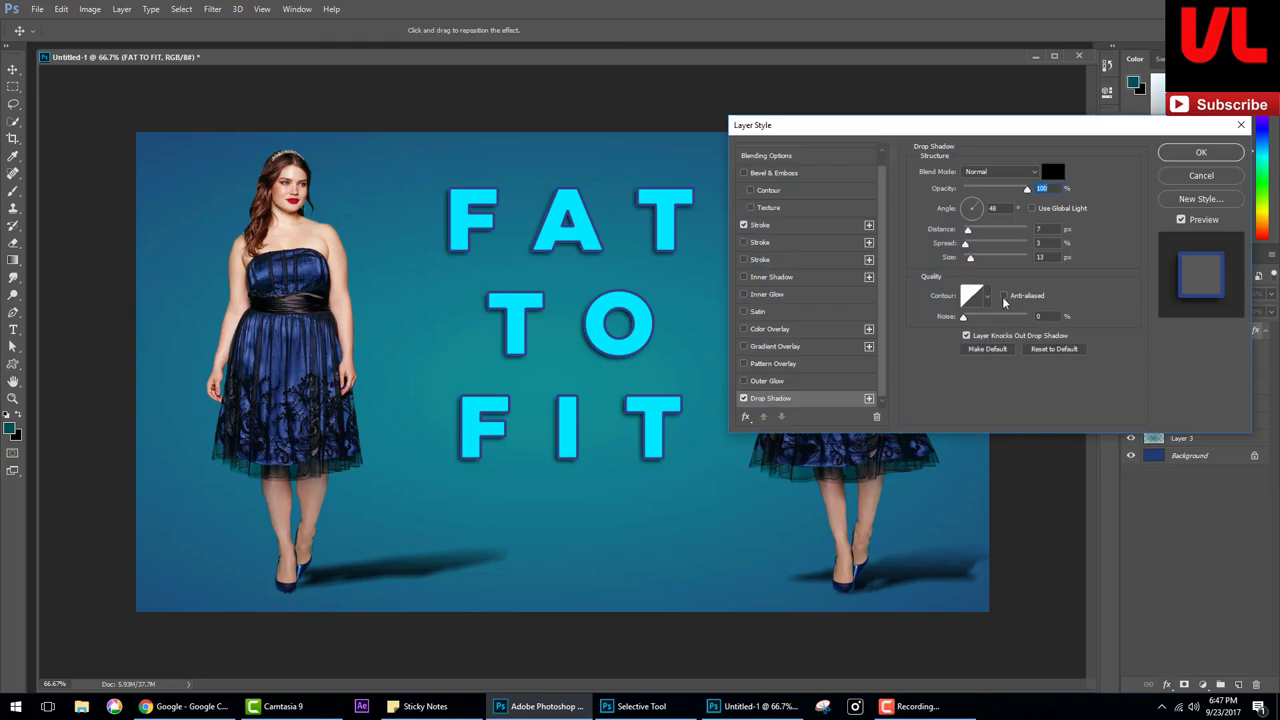
pyautogui.moveTo(978, 214); pyautogui.dragTo(973, 201)
pyautogui.moveTo(970, 257); pyautogui.dragTo(979, 260)
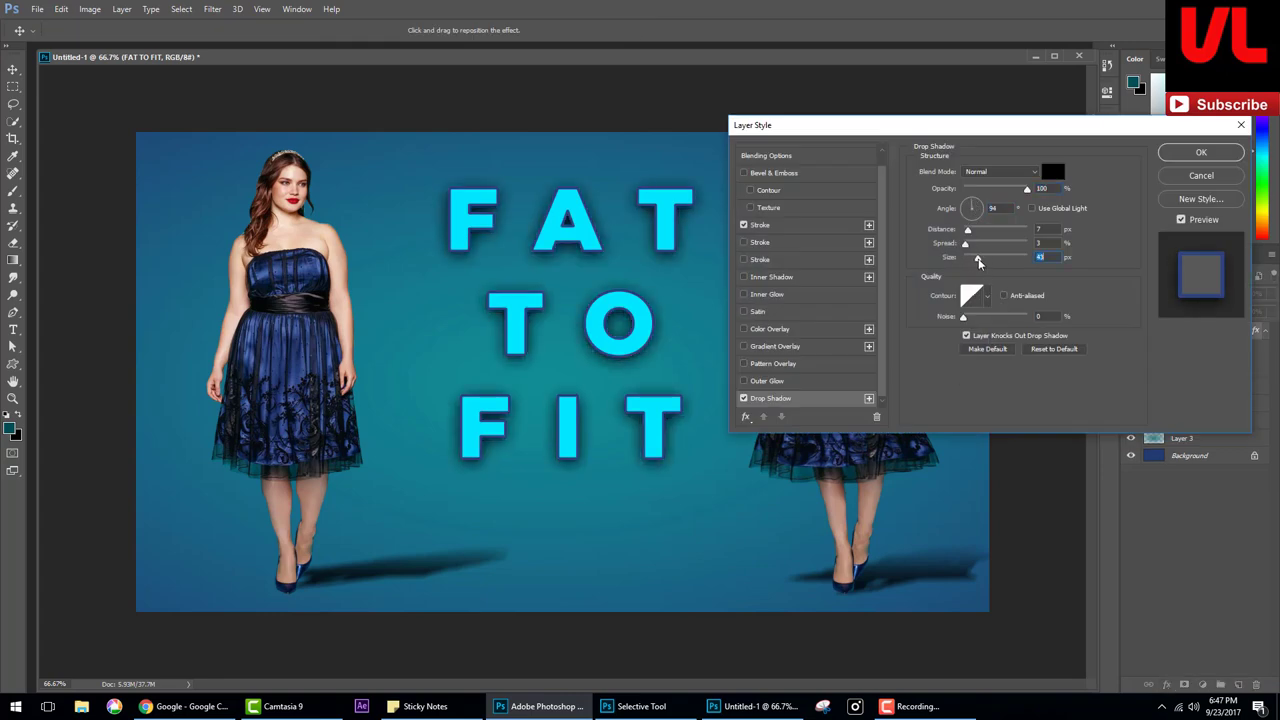
pyautogui.click(1201, 152)
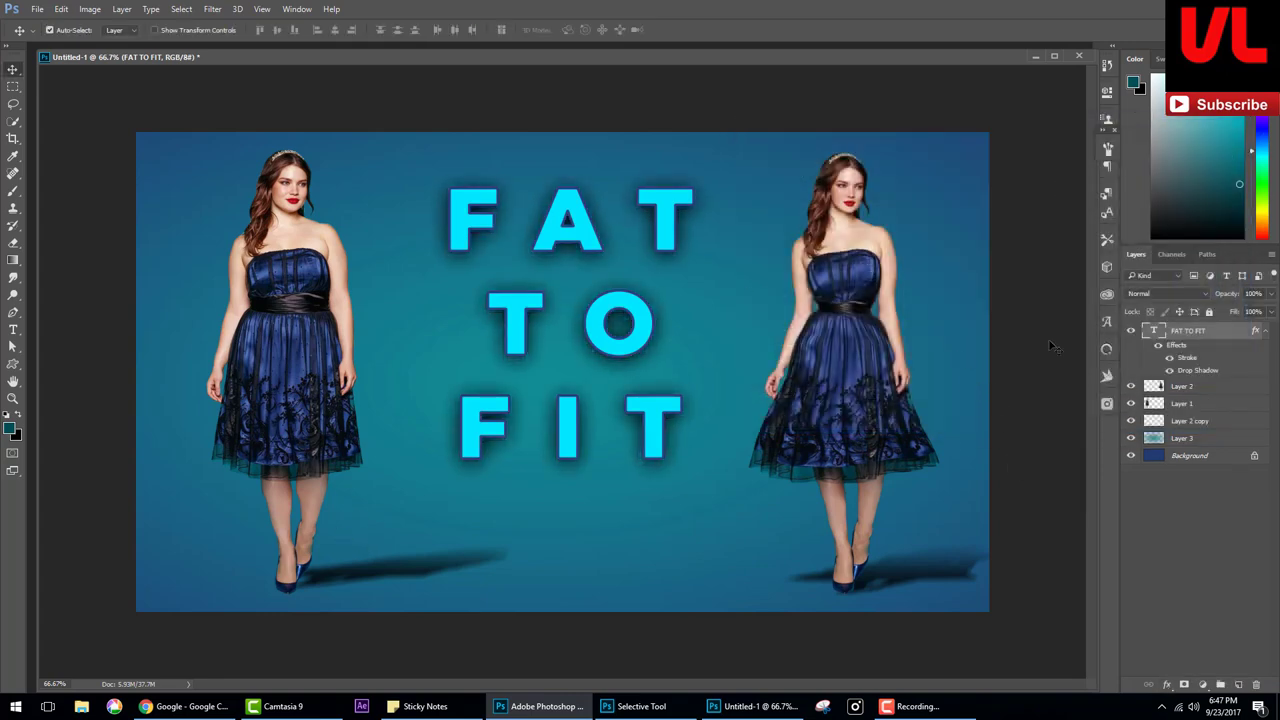
# Recolour the FAT TO FIT title text to golden yellow #d7bb01.
pyautogui.doubleClick(1155, 331)
pyautogui.click(465, 29)
pyautogui.moveTo(860, 370)
pyautogui.mouseDown()
pyautogui.moveTo(829, 343)
pyautogui.moveTo(705, 308)
pyautogui.mouseUp()
pyautogui.moveTo(879, 359); pyautogui.dragTo(985, 353)
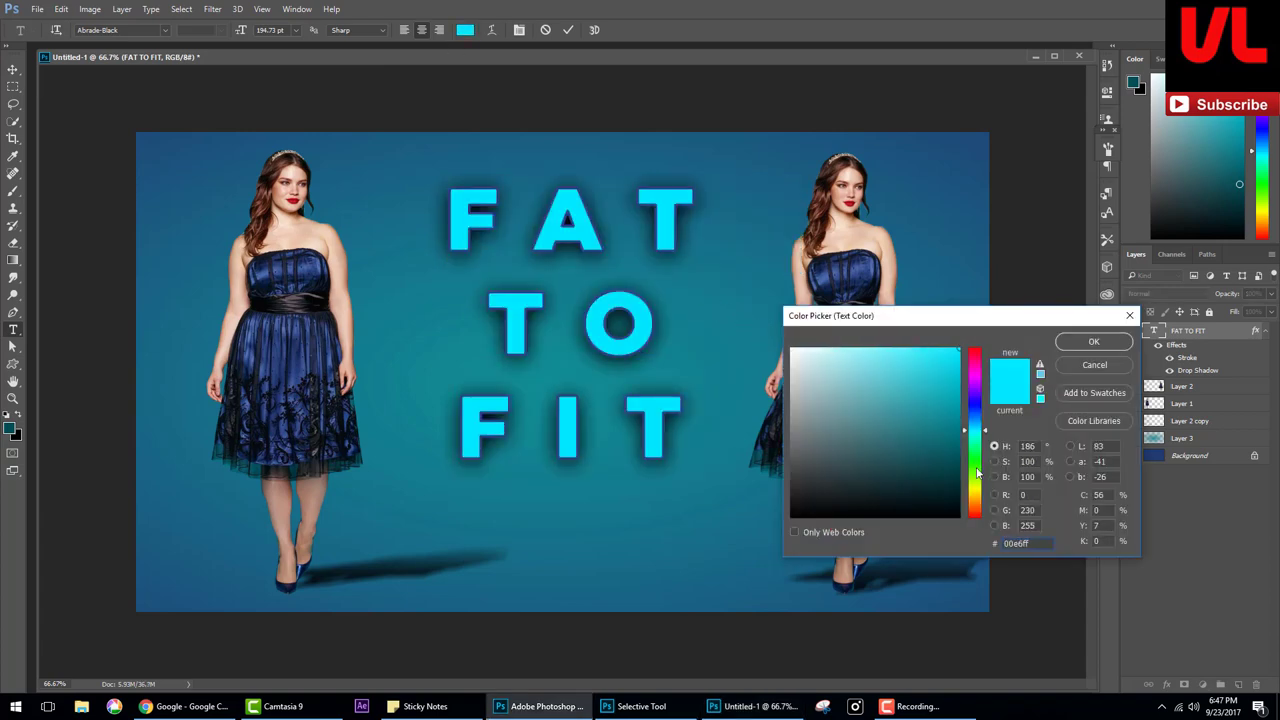
pyautogui.moveTo(977, 474); pyautogui.dragTo(980, 494)
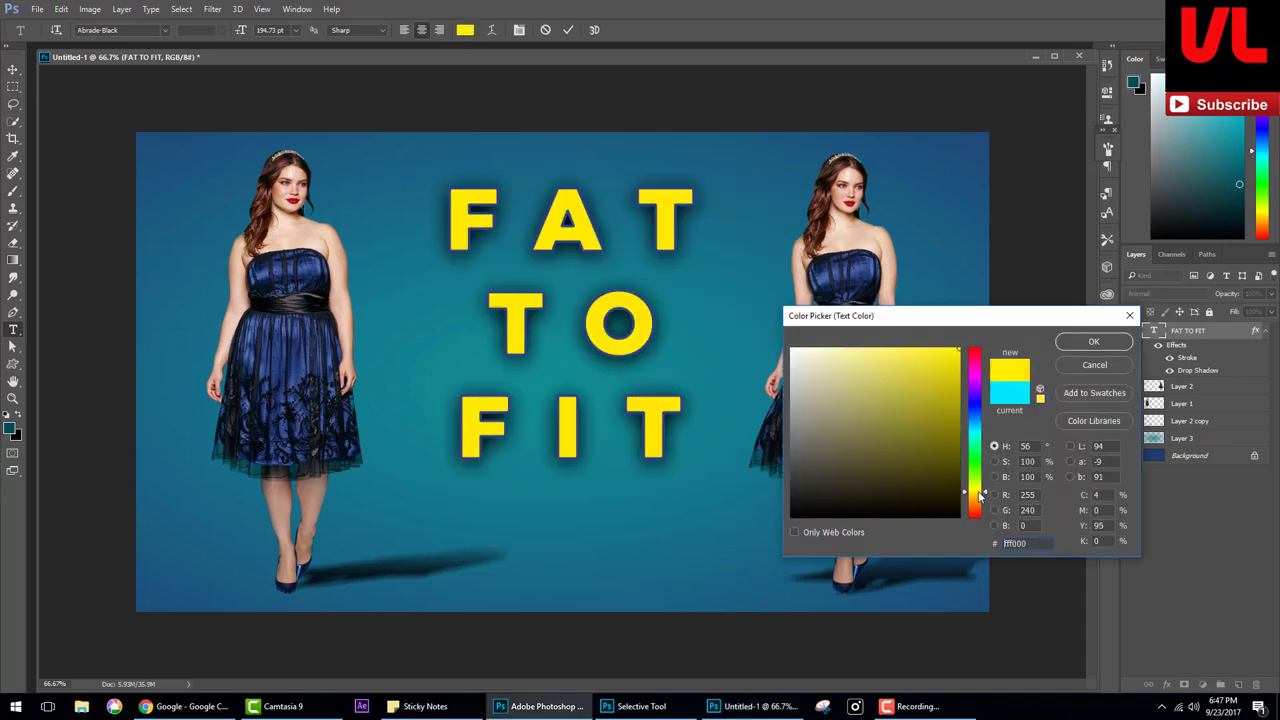
pyautogui.moveTo(887, 384); pyautogui.dragTo(956, 400)
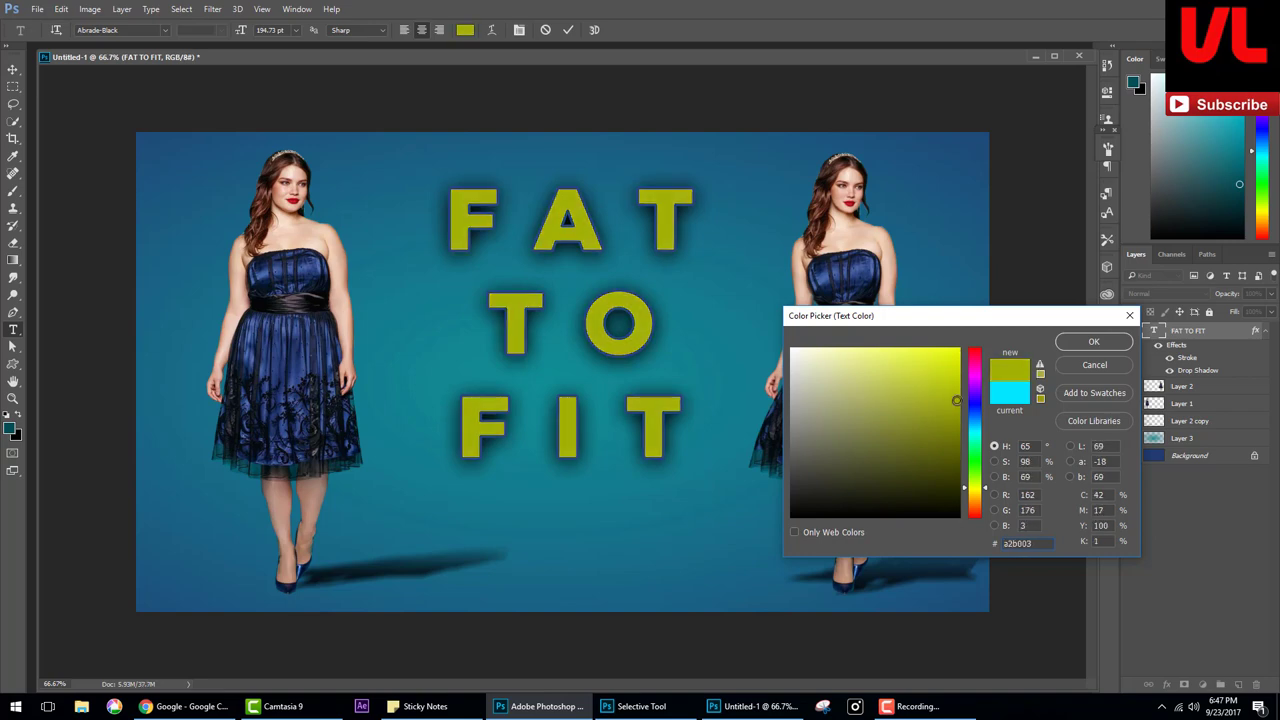
pyautogui.click(976, 395)
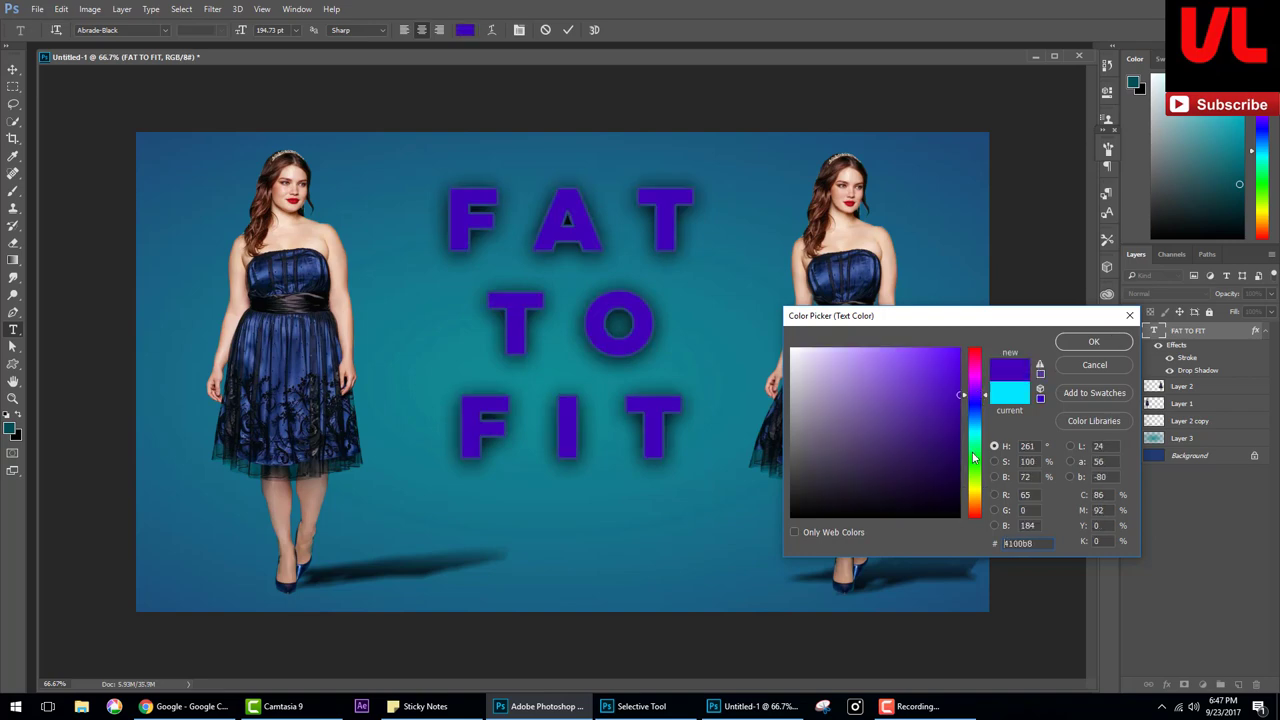
pyautogui.moveTo(974, 457); pyautogui.dragTo(975, 493)
pyautogui.moveTo(960, 395); pyautogui.dragTo(958, 365)
pyautogui.click(1093, 342)
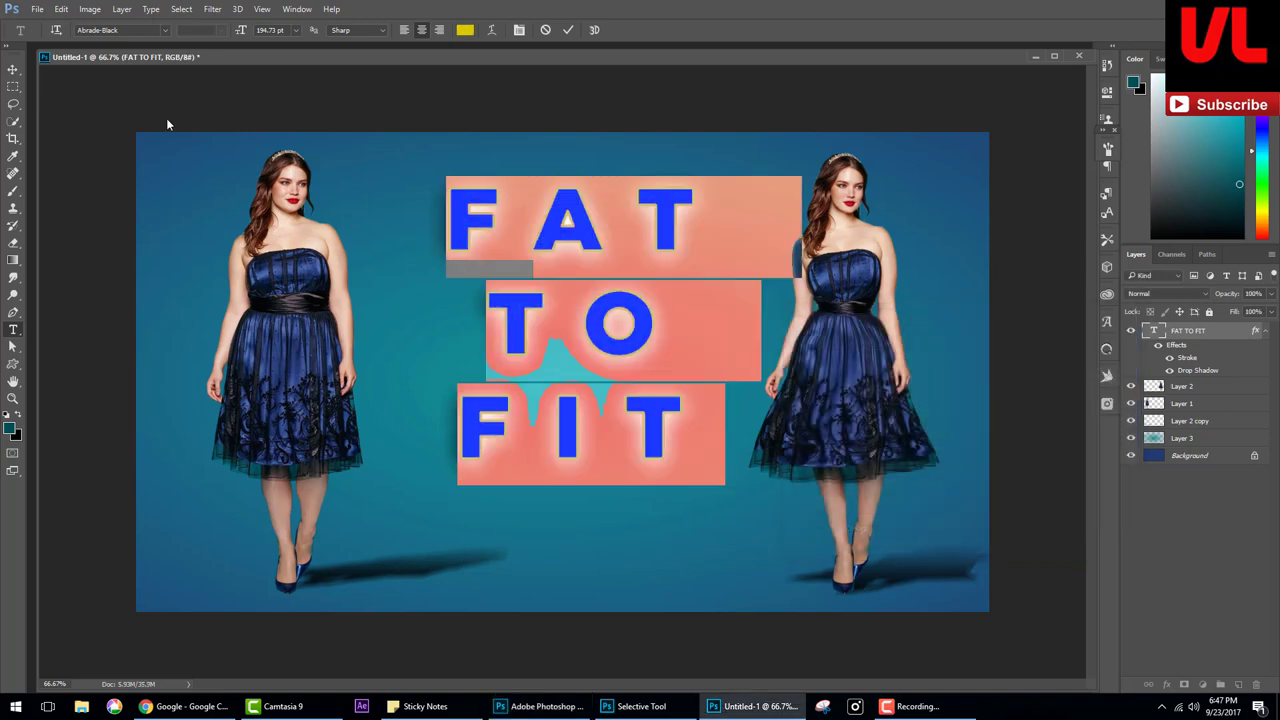
# Commit the text edit and select the Background layer.
pyautogui.click(16, 76)
pyautogui.click(122, 238)
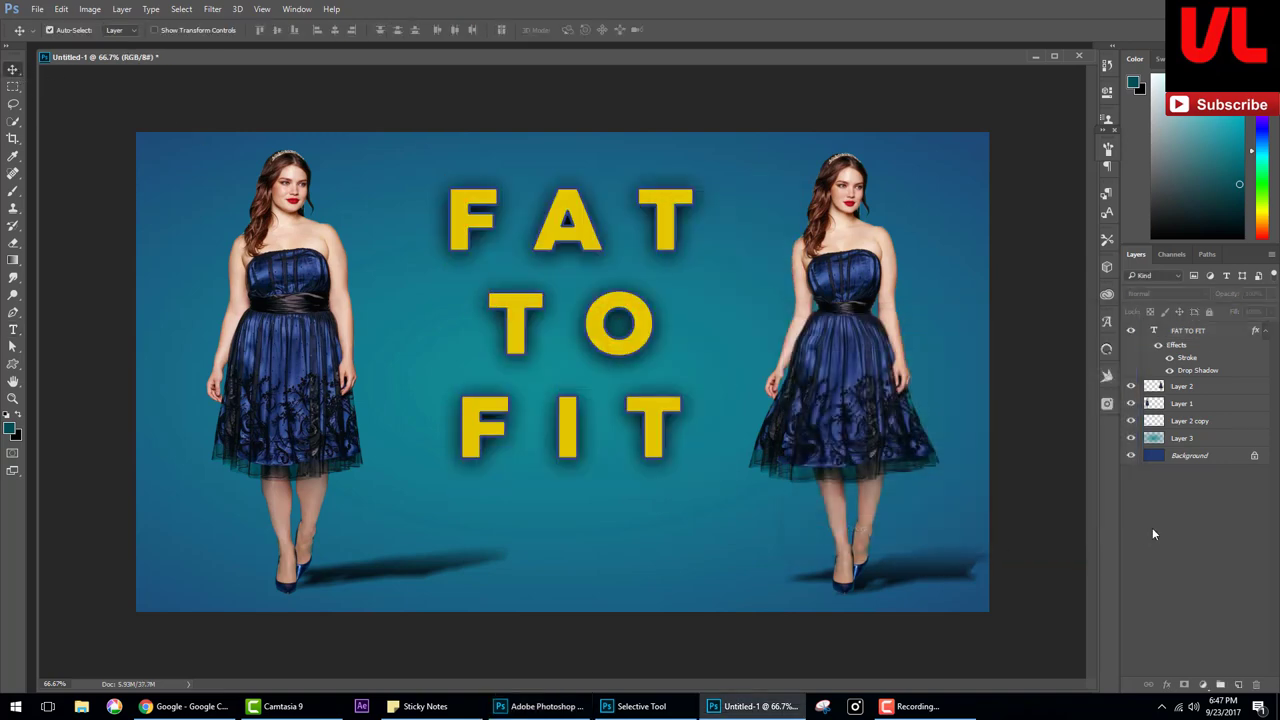
pyautogui.click(1187, 455)
# Add new Layer 4 above Background and set a dark foreground painting colour.
pyautogui.click(1238, 685)
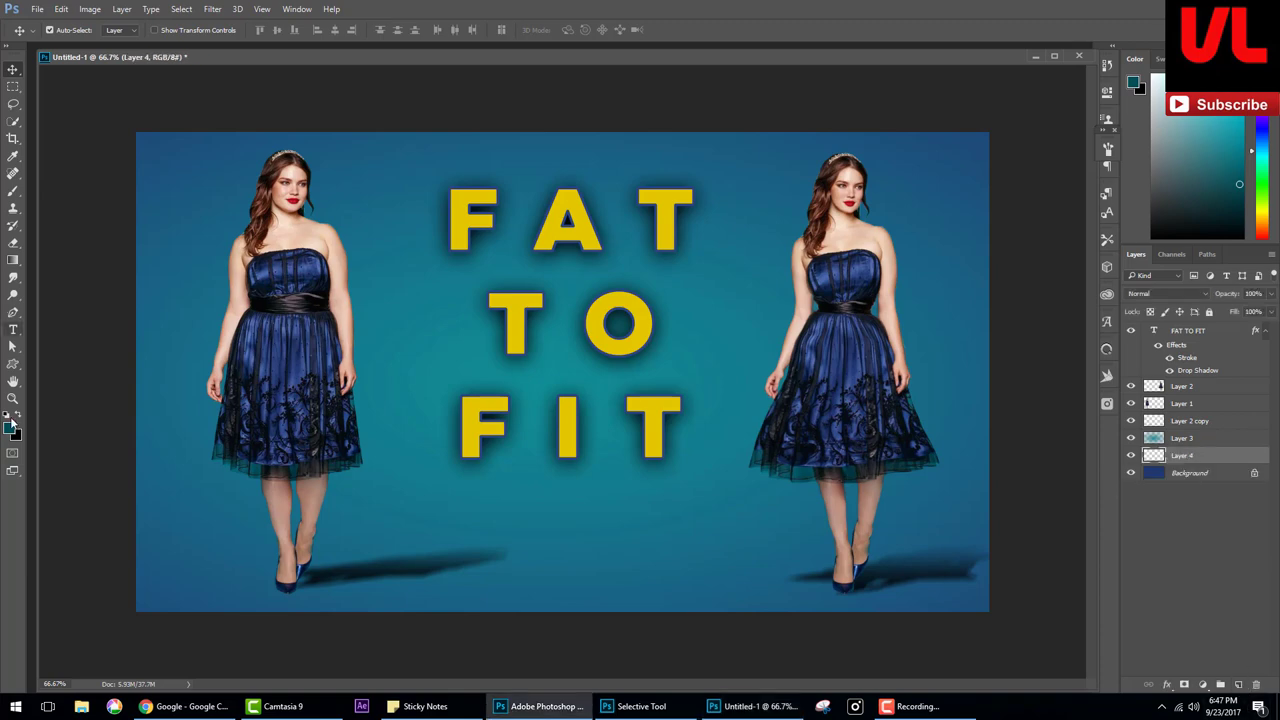
pyautogui.click(11, 429)
pyautogui.click(1093, 342)
# Set the Brush to size 600 with 82% flow, then nudge the layer with Move.
pyautogui.click(13, 190)
pyautogui.press(']')
pyautogui.press(']')
pyautogui.press(']')
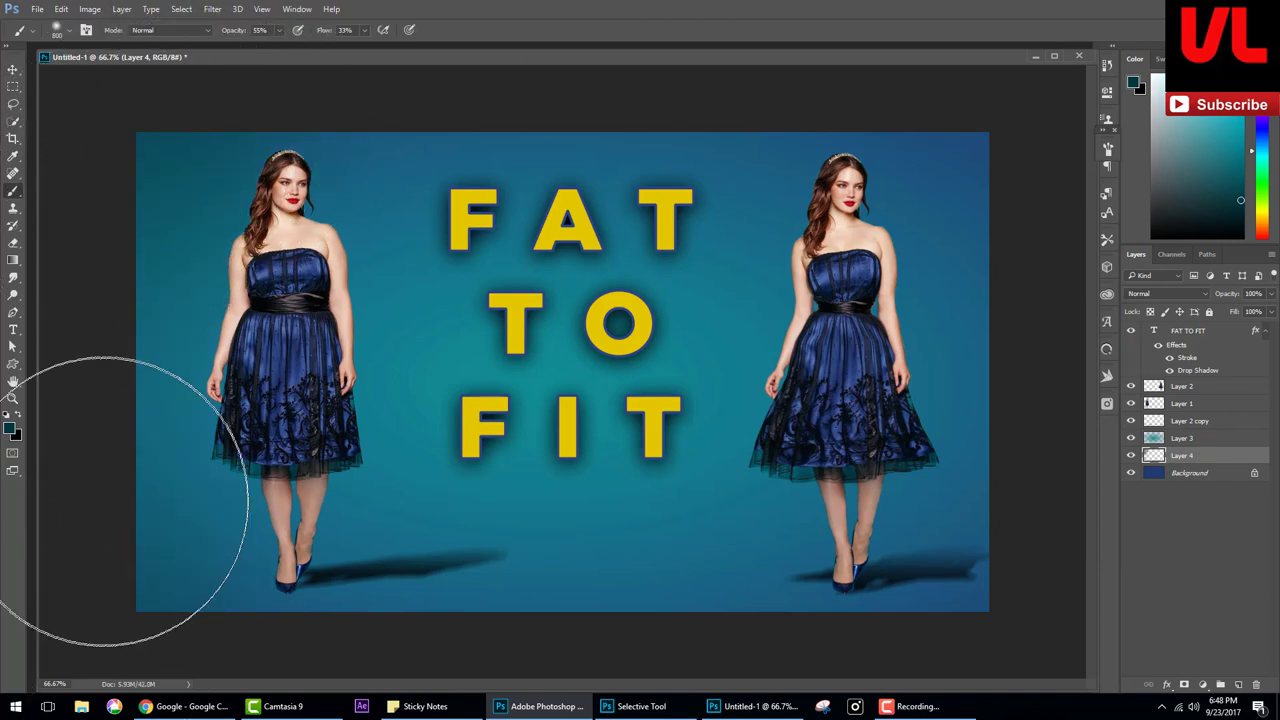
pyautogui.press('[')
pyautogui.press('[')
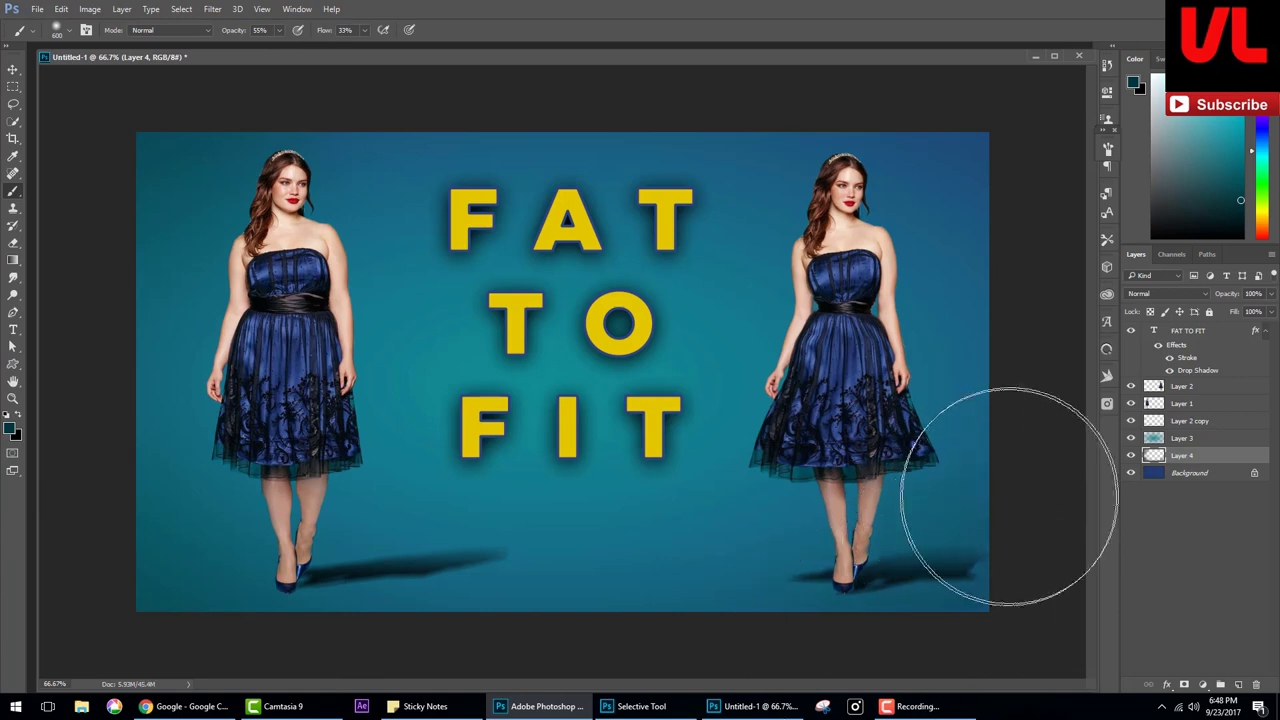
pyautogui.hotkey('shift', '8')
pyautogui.hotkey('shift', '2')
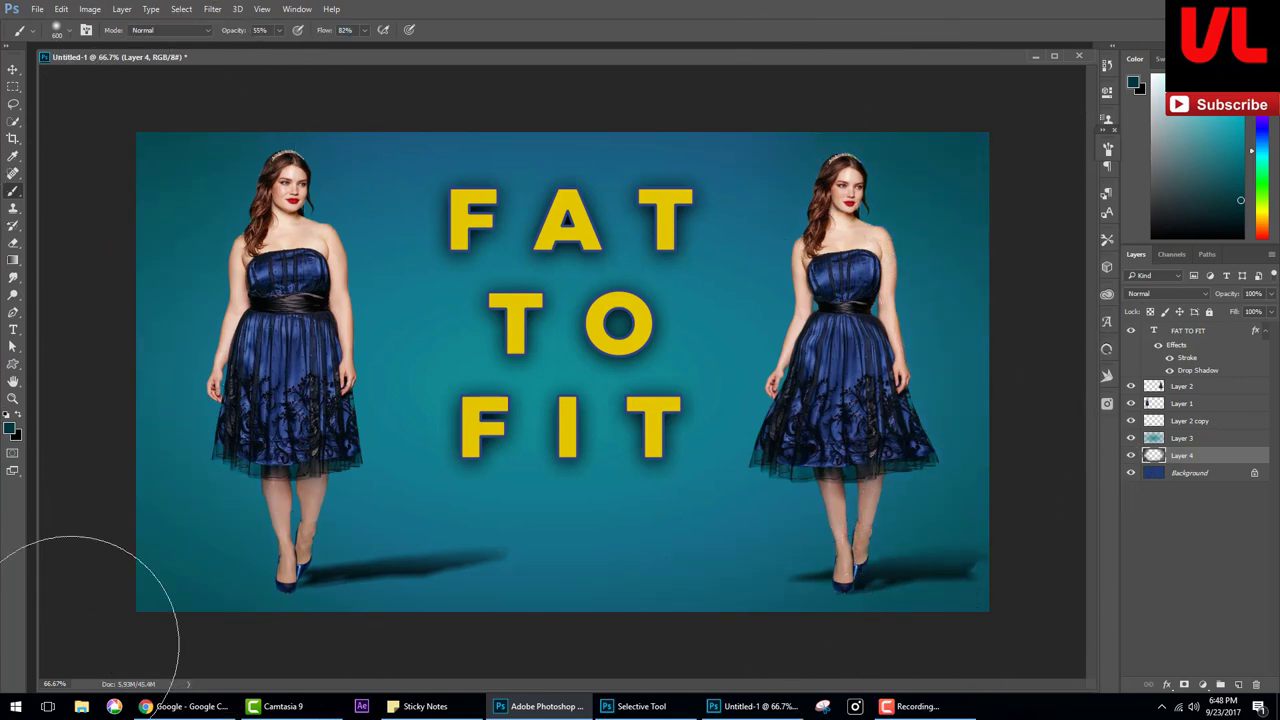
pyautogui.click(13, 69)
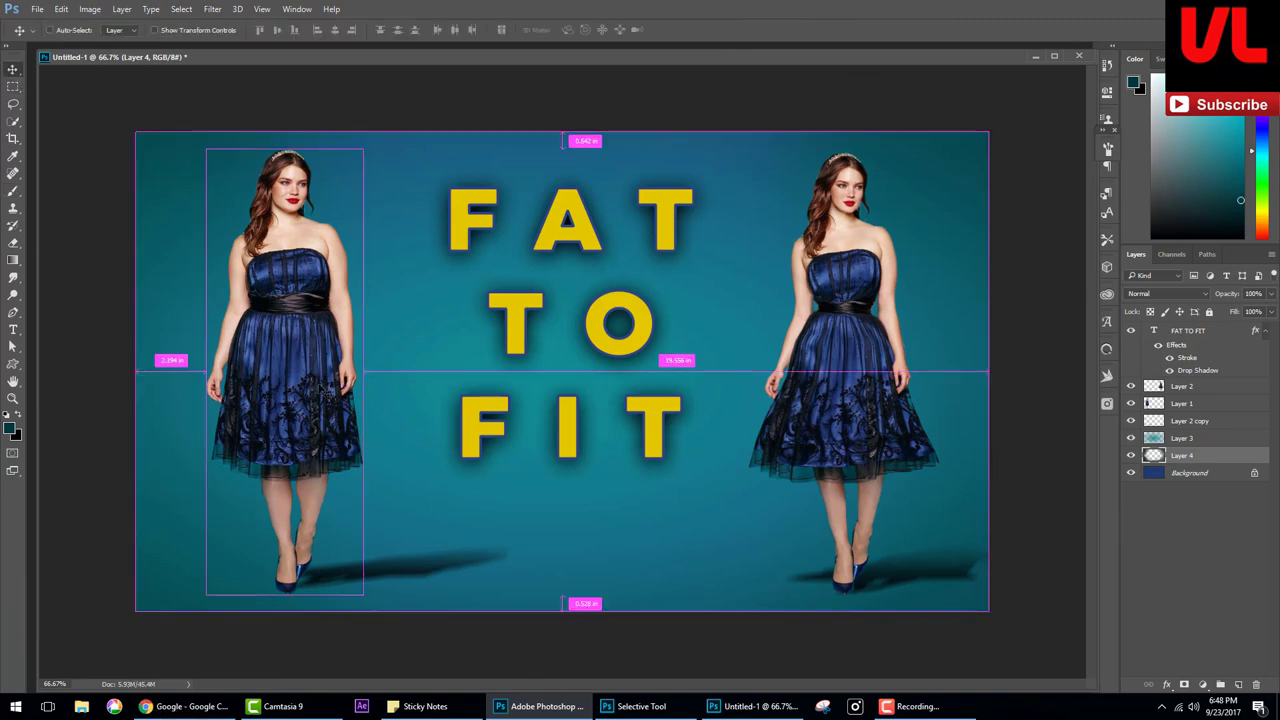
pyautogui.moveTo(322, 390); pyautogui.dragTo(326, 391)
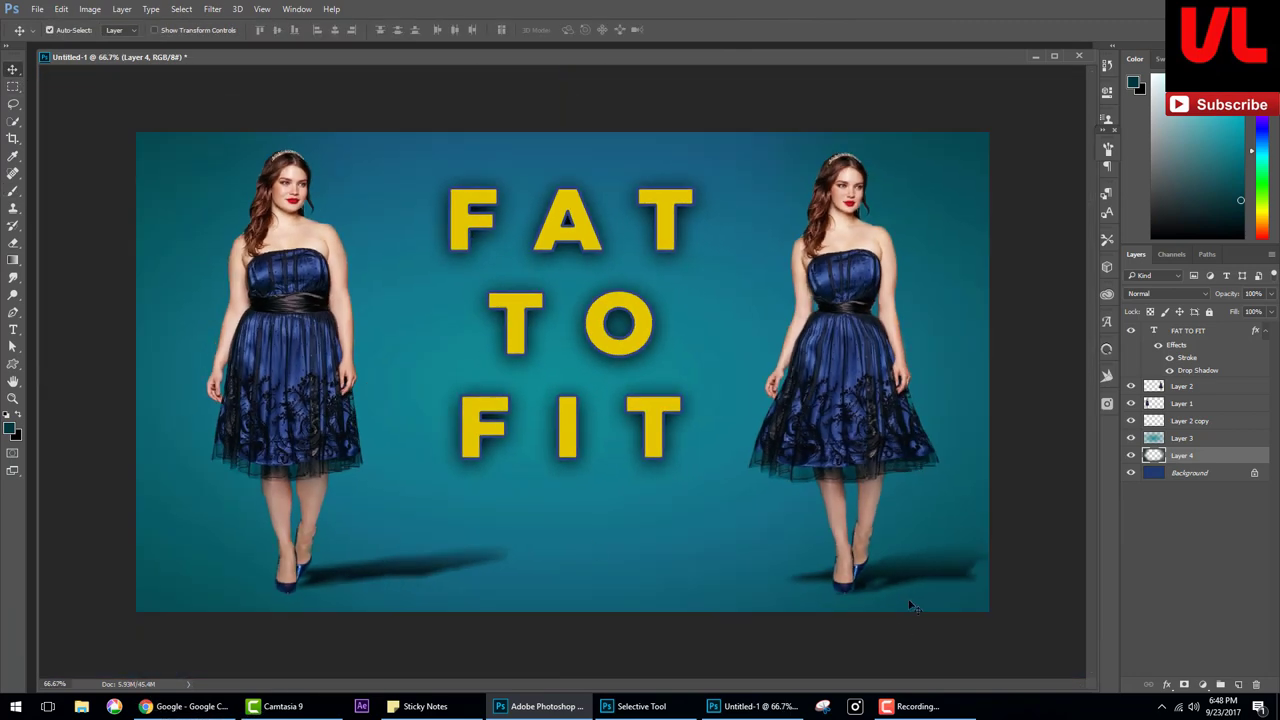